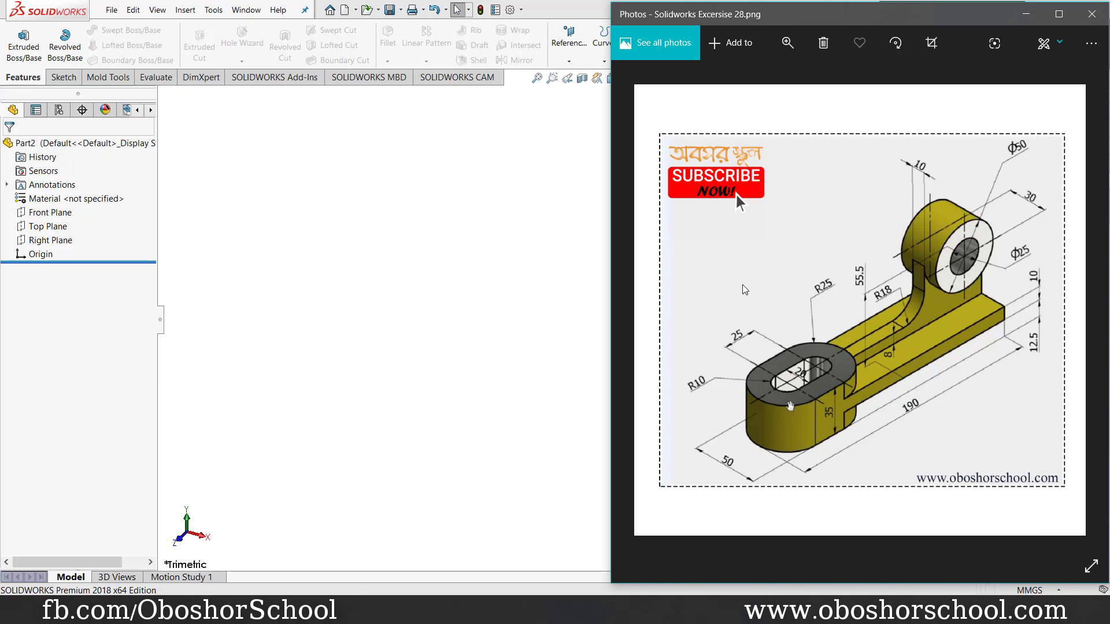
# On the Top Plane, sketch a horizontal centerpoint straight slot centred on the origin, about 108 mm between arc centres and 75 mm wide.
pyautogui.click(49, 226)
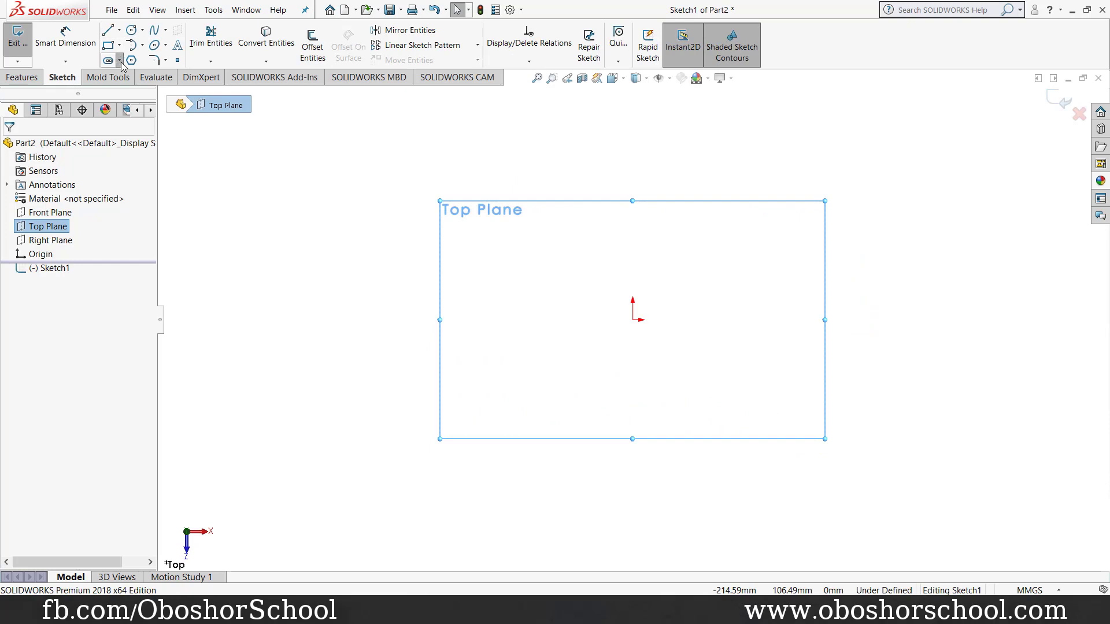
pyautogui.click(120, 61)
pyautogui.click(152, 91)
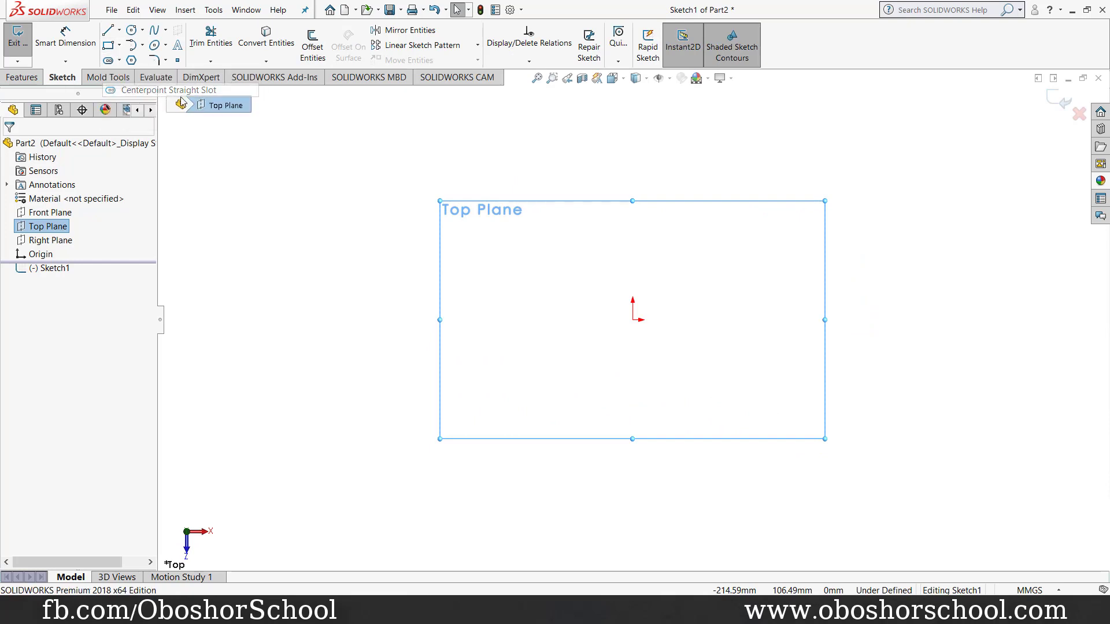
pyautogui.click(634, 320)
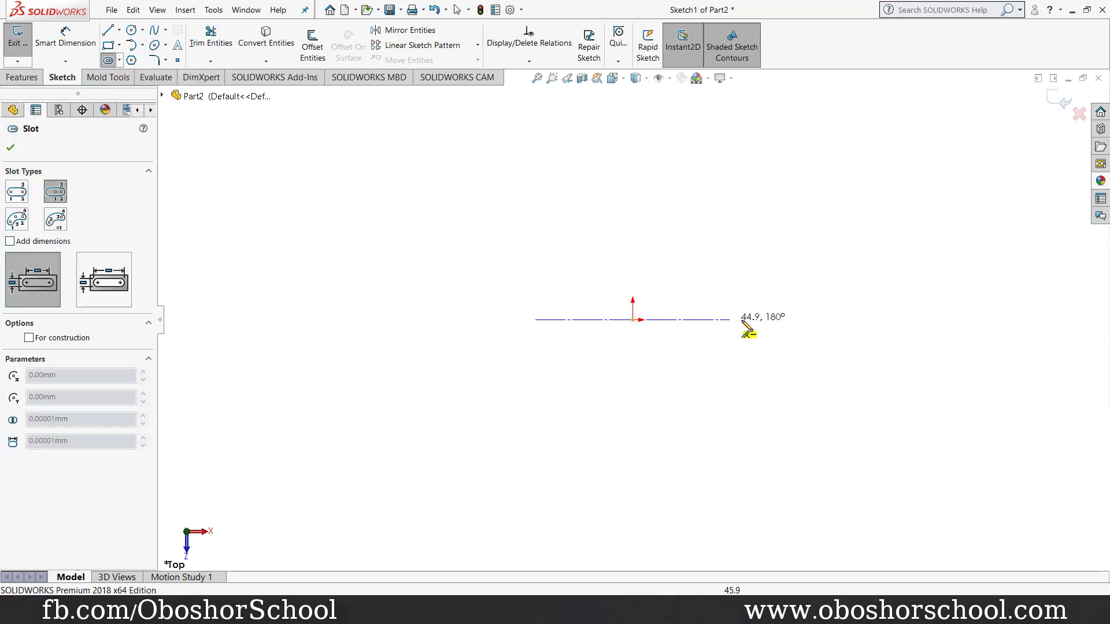
pyautogui.click(749, 319)
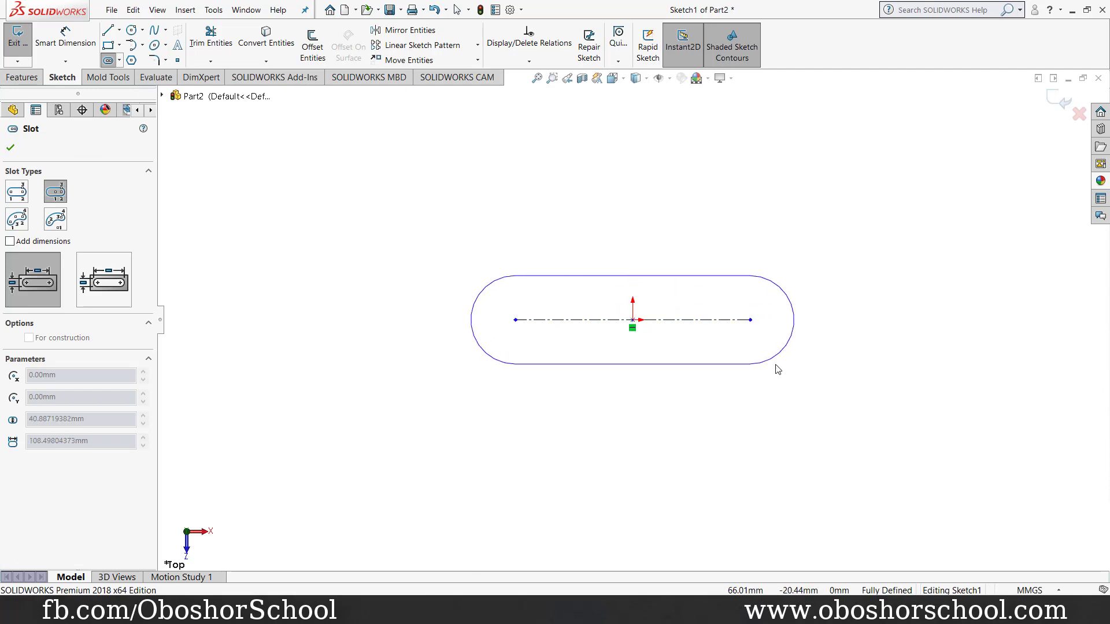
pyautogui.click(795, 401)
# Sketch a second centerpoint straight slot inside the first, sharing its centre and arc centres, about 28 mm wide.
pyautogui.click(632, 320)
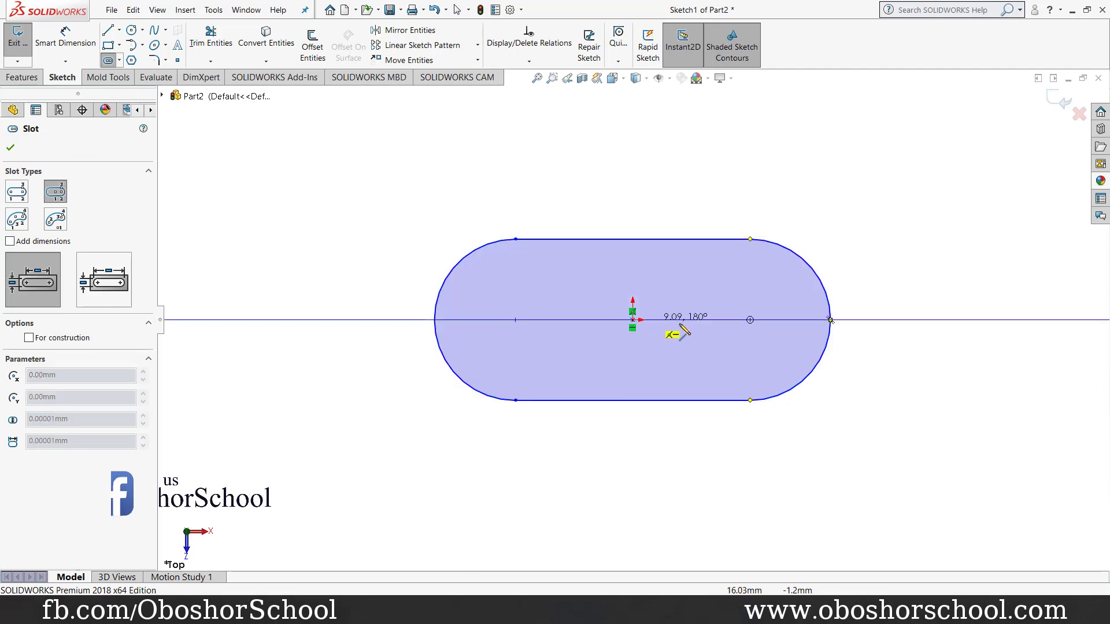
pyautogui.click(750, 320)
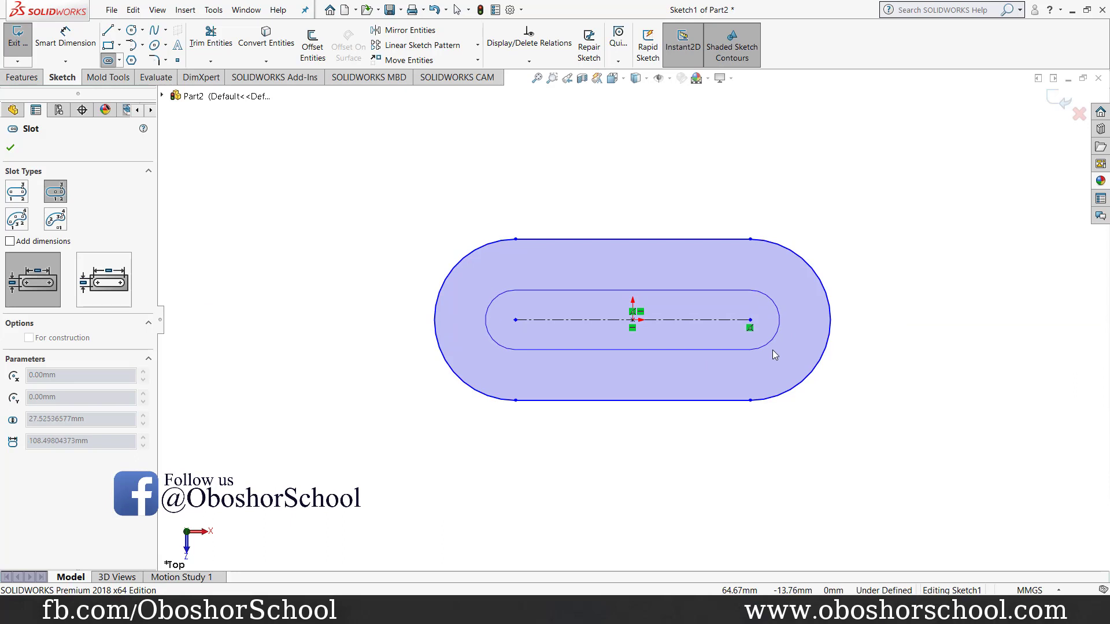
pyautogui.click(772, 349)
pyautogui.click(11, 152)
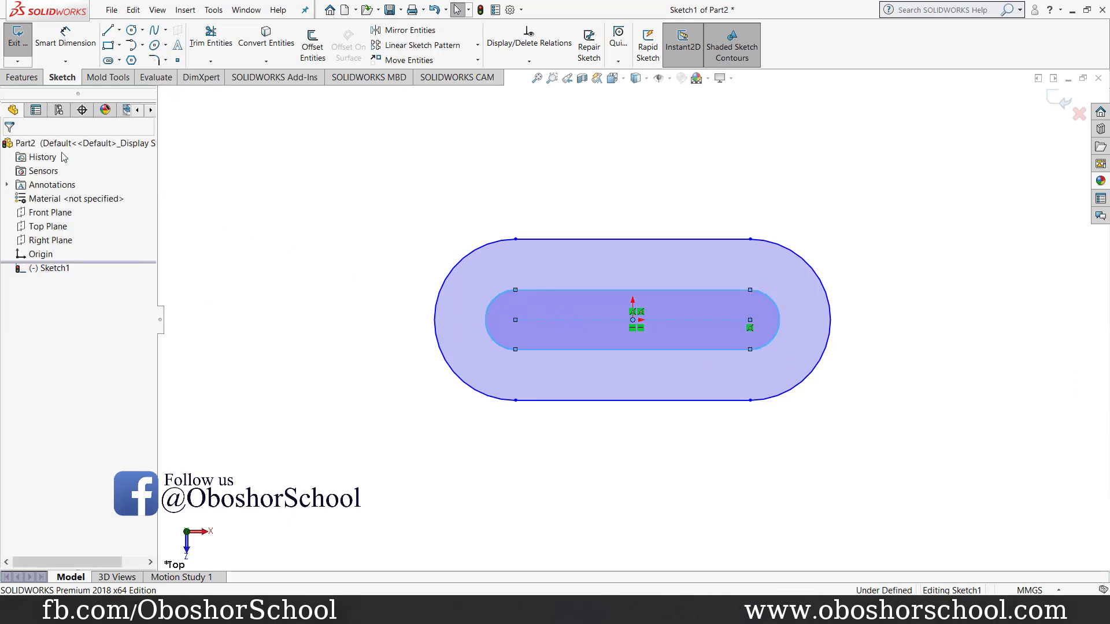
# Sketch a corner rectangle about 69 mm high, starting at the outer slot's upper-right tangent point and extending well beyond its right end.
pyautogui.click(119, 46)
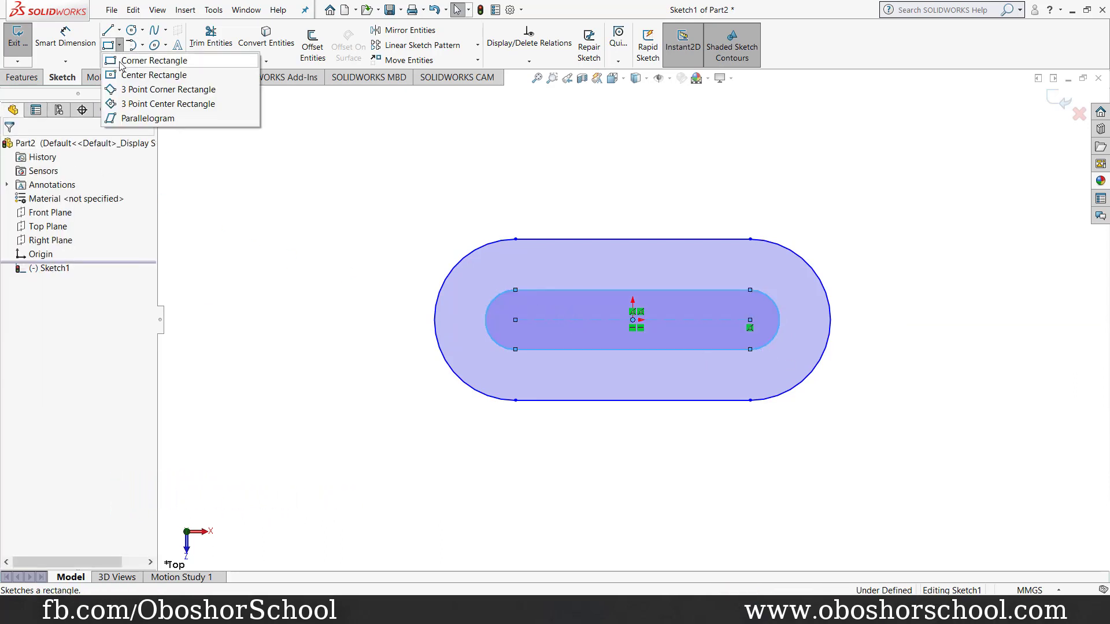
pyautogui.click(139, 60)
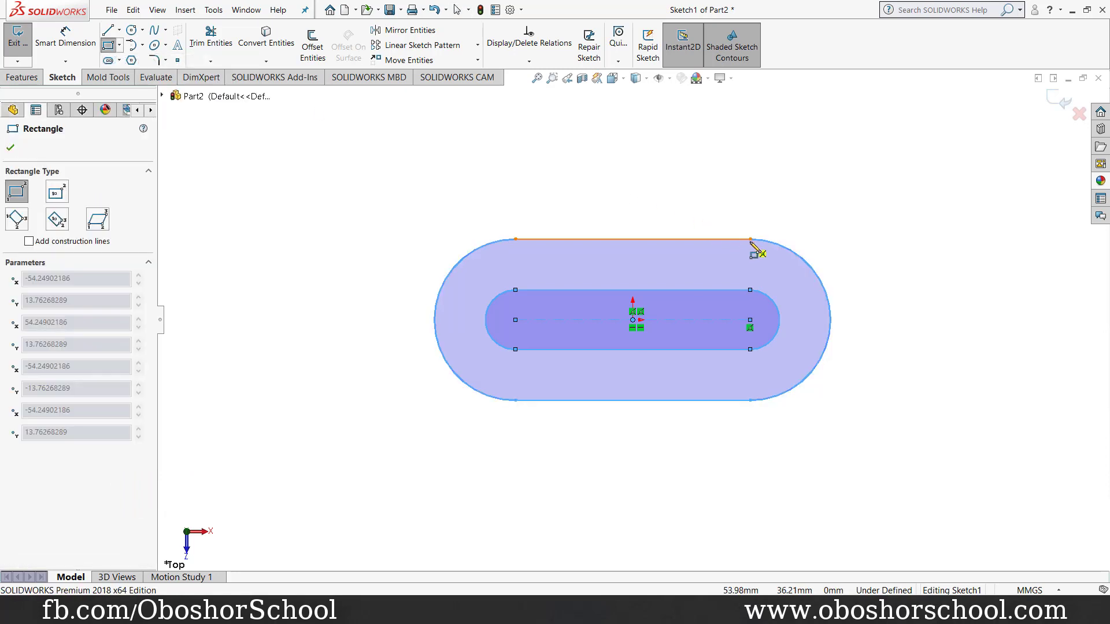
pyautogui.click(750, 238)
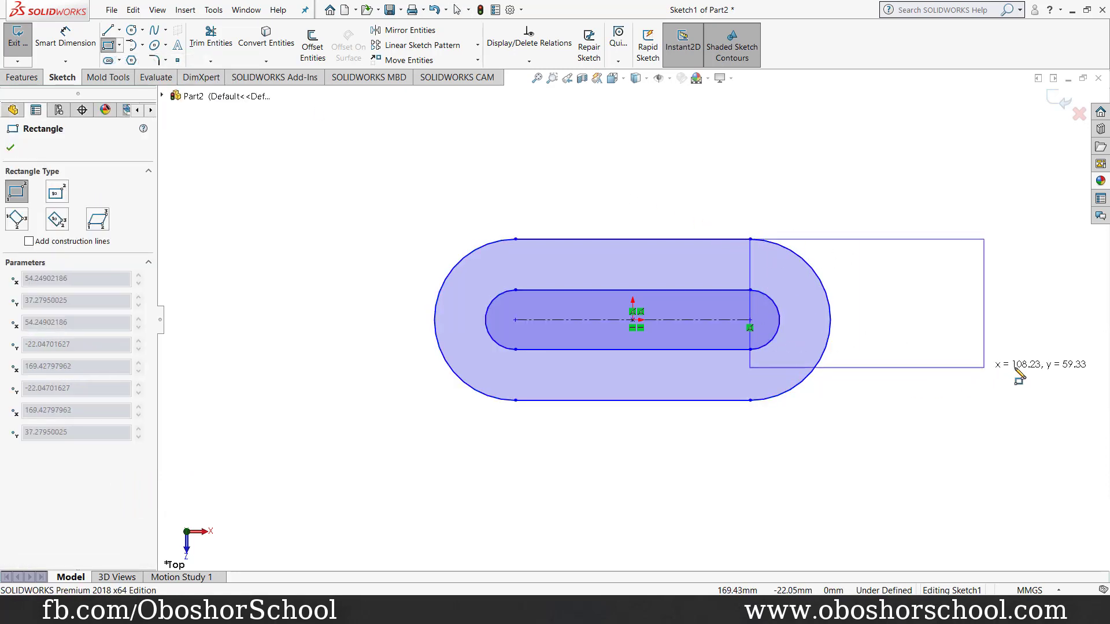
pyautogui.click(1101, 388)
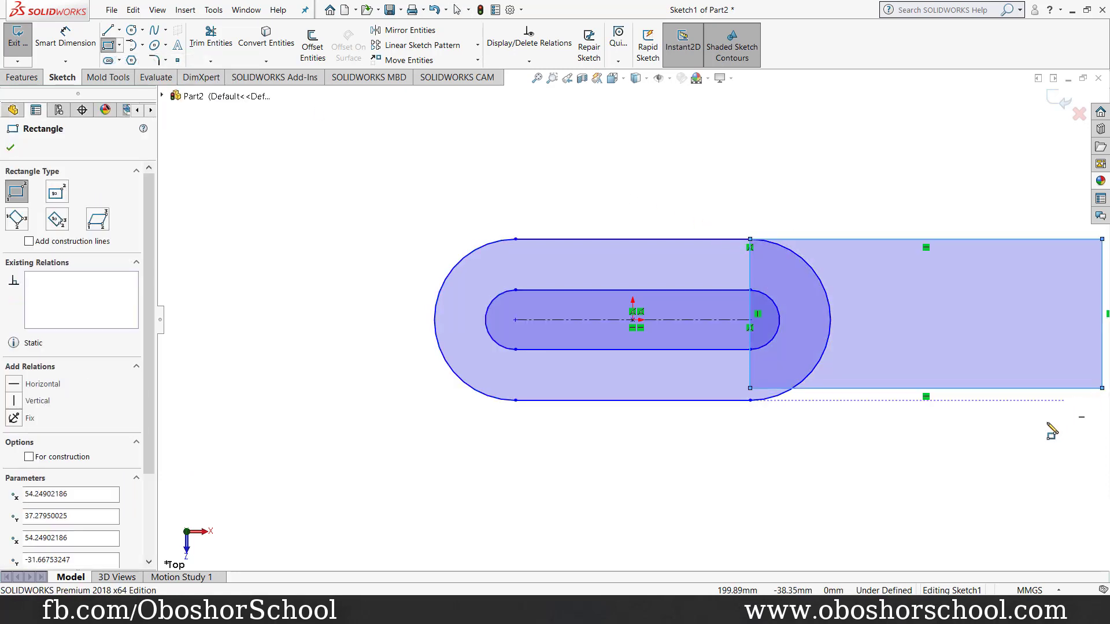
pyautogui.rightClick(969, 431)
pyautogui.click(979, 433)
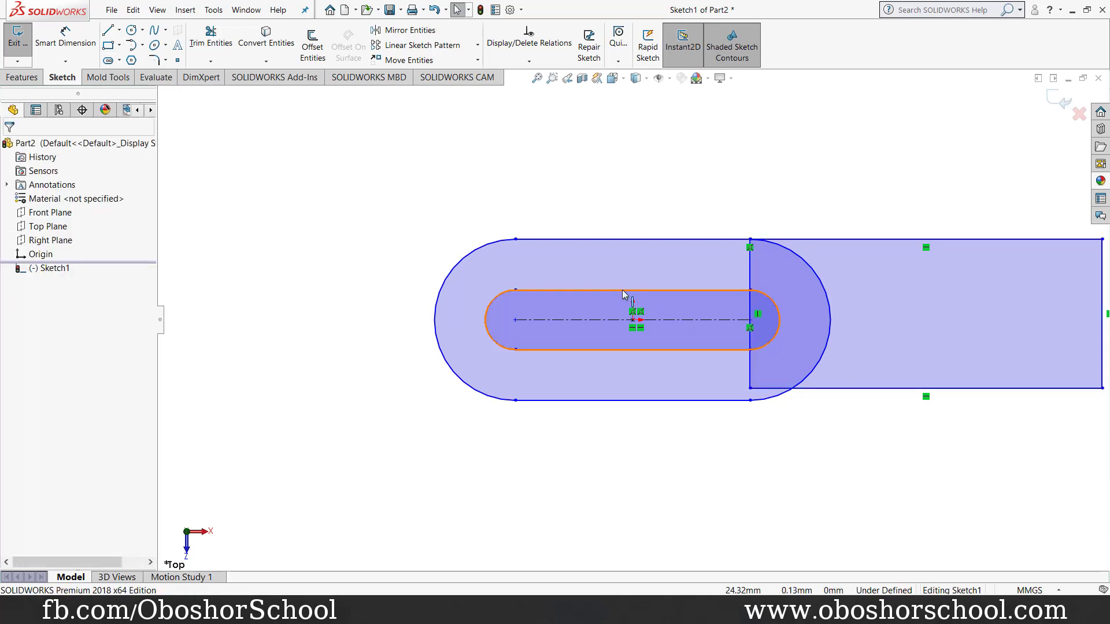
# Make the rectangle's lower-left corner coincident with the outer slot's lower-right tangent point.
pyautogui.click(750, 389)
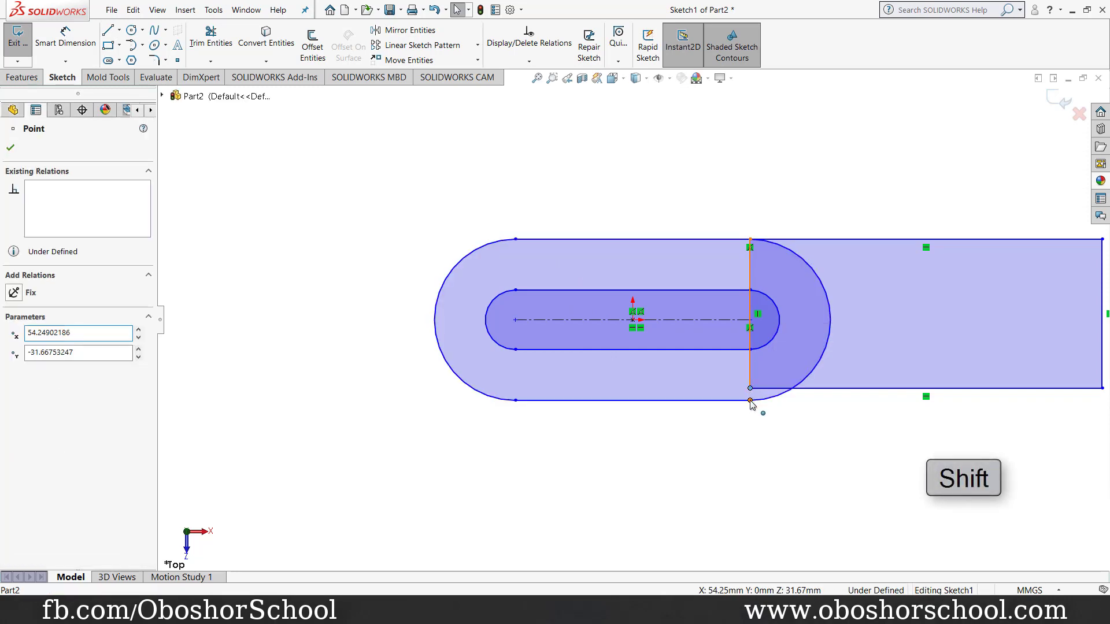
pyautogui.keyDown('shift'); pyautogui.click(750, 400); pyautogui.keyUp('shift')
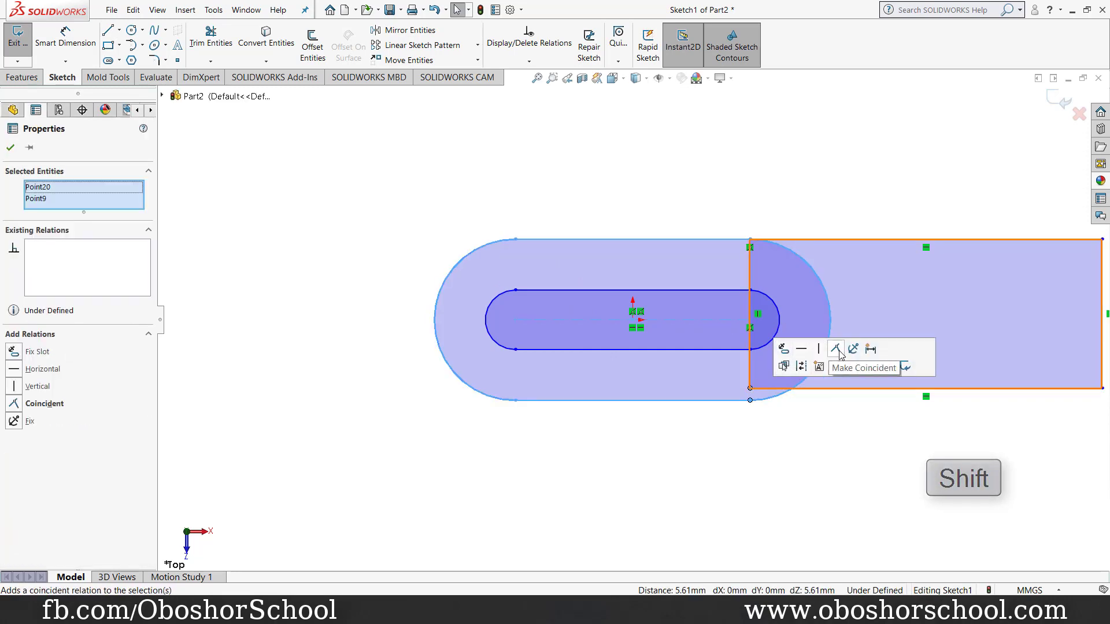
pyautogui.click(836, 349)
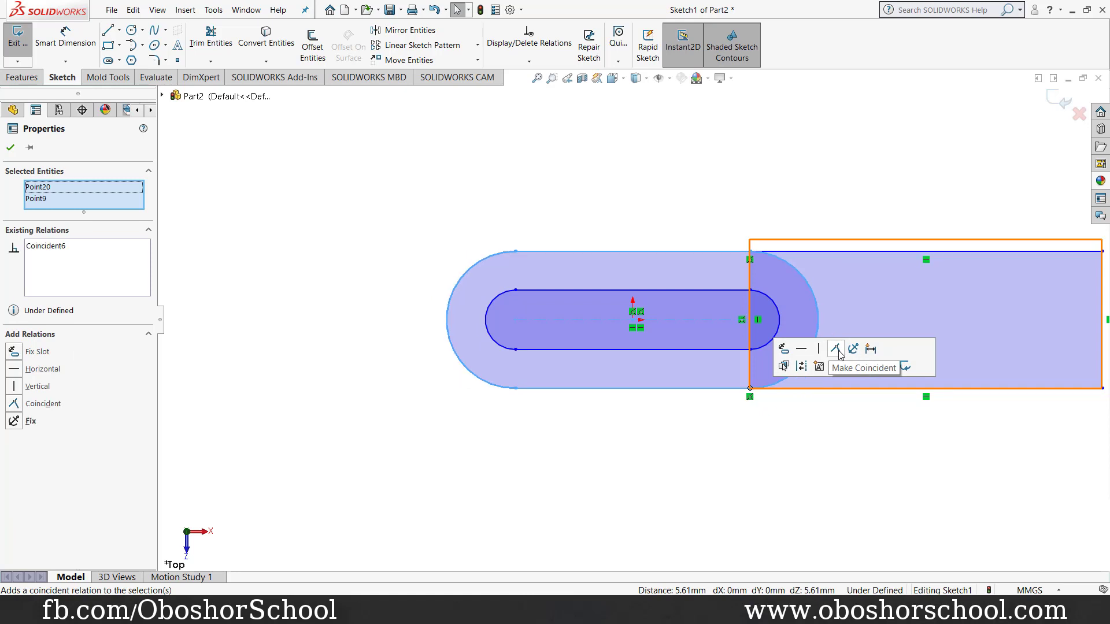
pyautogui.click(10, 149)
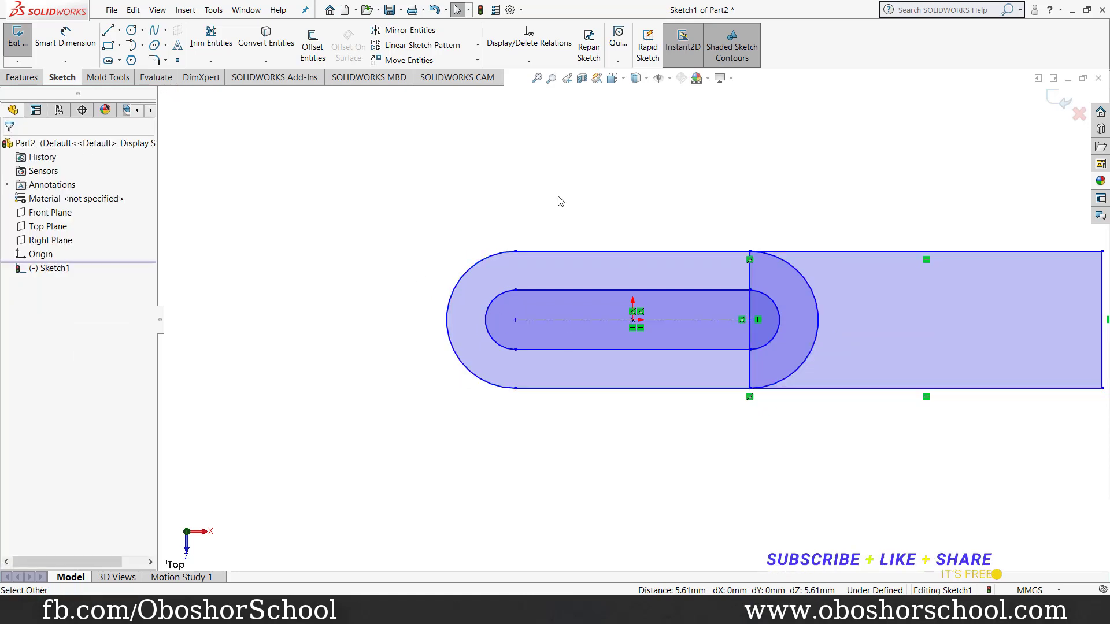
# Dimension the outer slot's end radius to 25 mm.
pyautogui.click(537, 78)
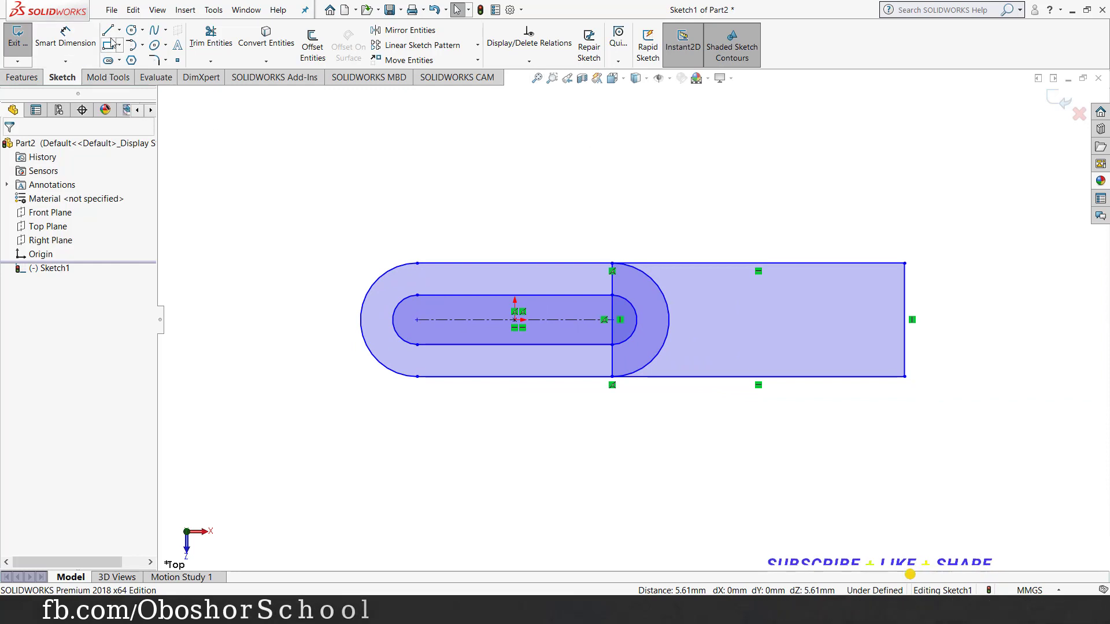
pyautogui.click(66, 37)
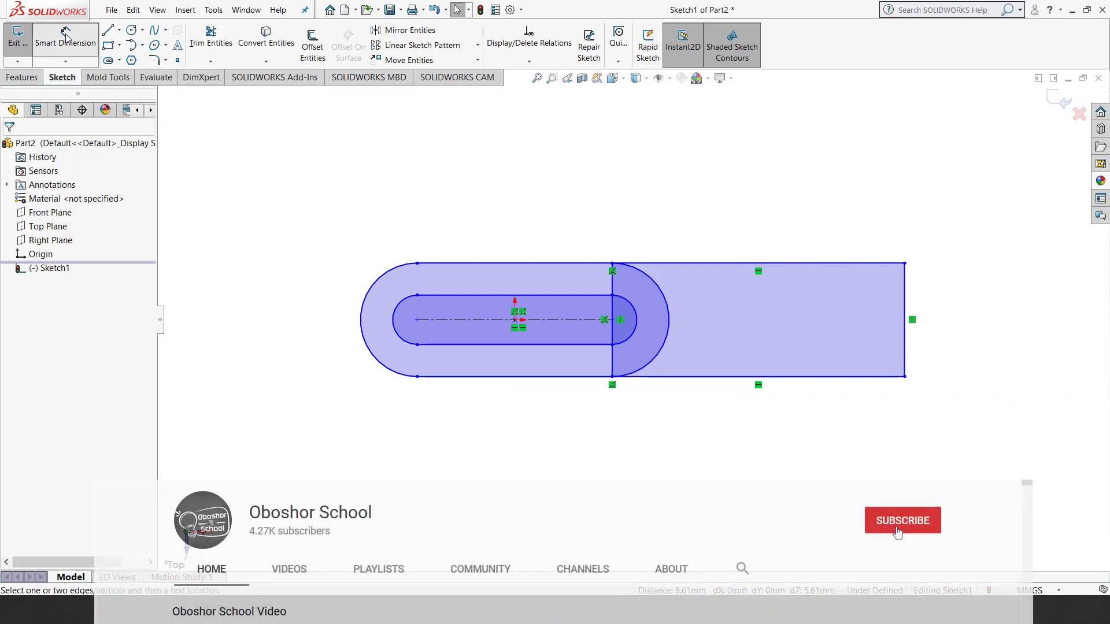
pyautogui.click(363, 297)
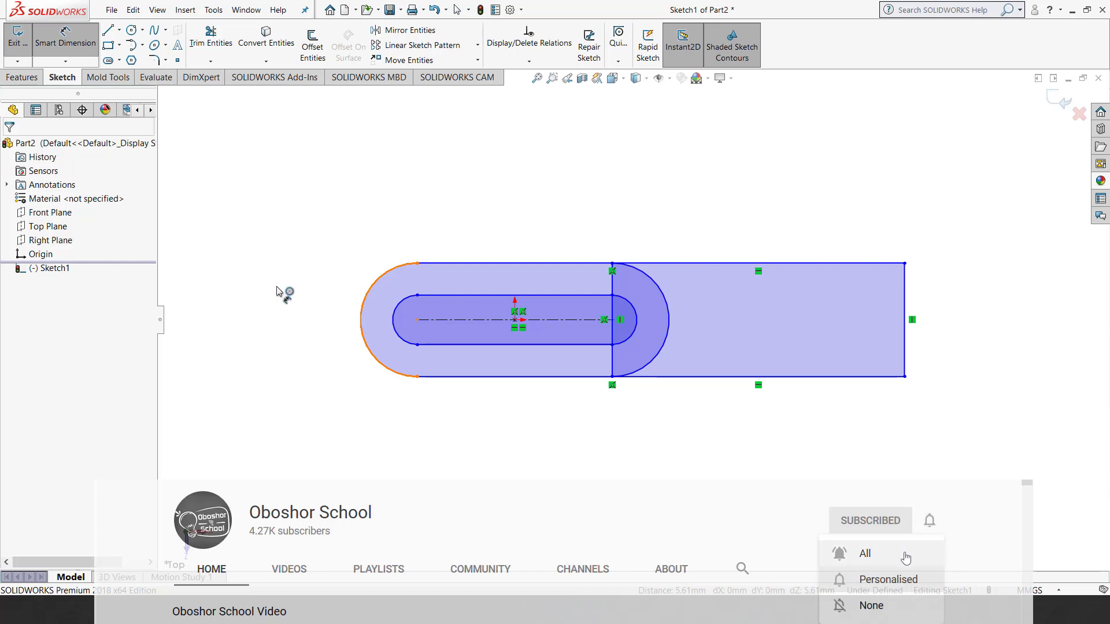
pyautogui.click(258, 267)
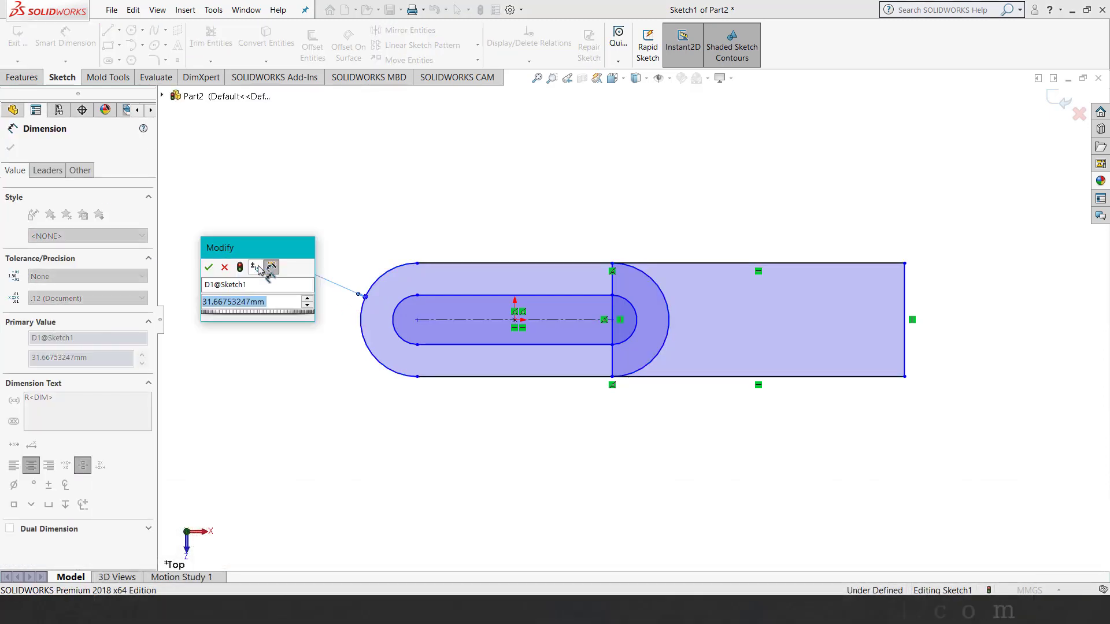
pyautogui.write('25')
pyautogui.press('Return')
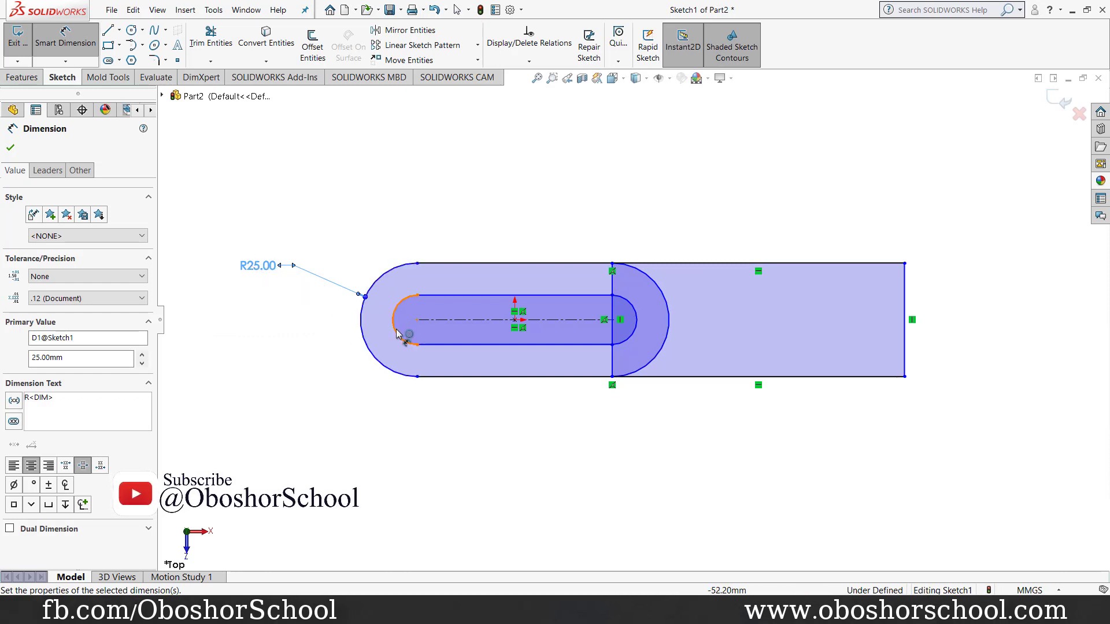
# Dimension the inner slot's end radius to 10 mm.
pyautogui.click(345, 331)
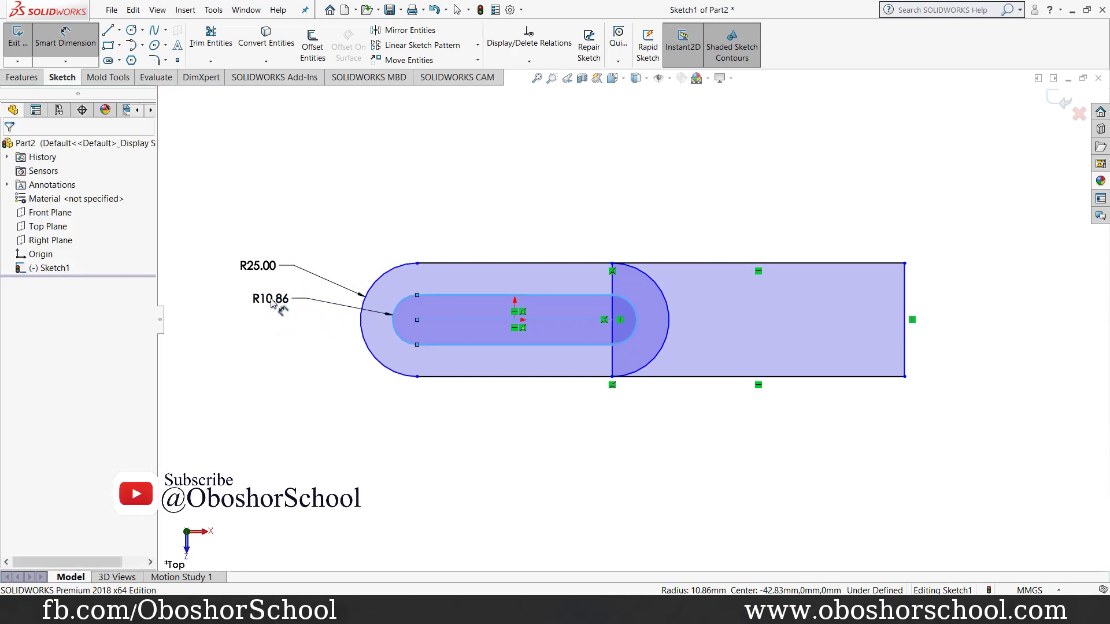
pyautogui.click(271, 302)
pyautogui.write('10')
pyautogui.press('Return')
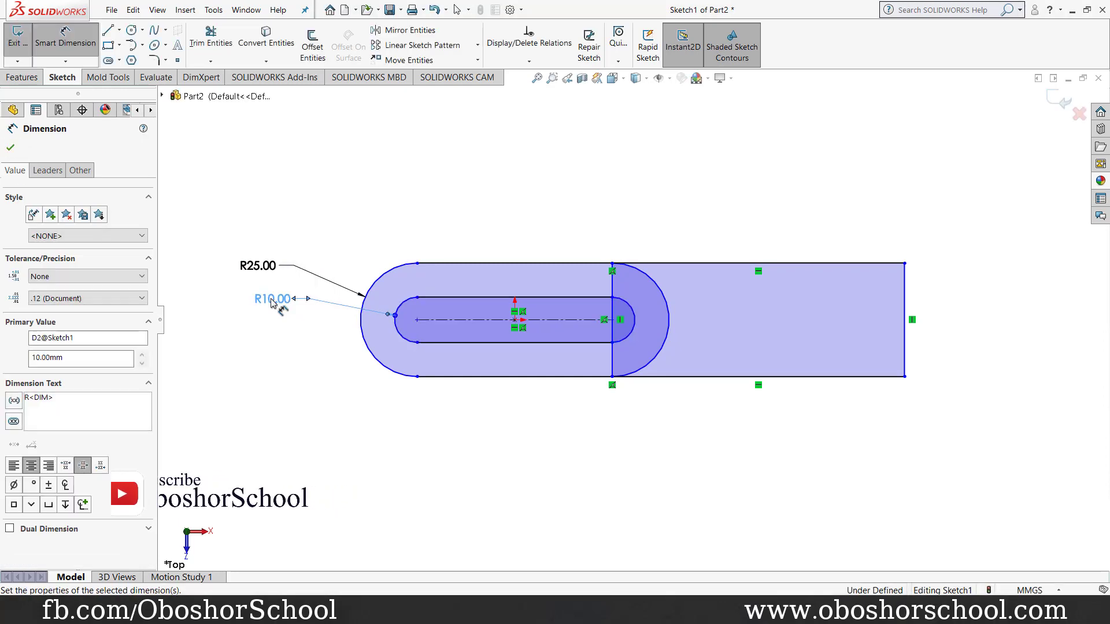
# Dimension the distance between the slots' arc centres to 25 mm, placing the dimension above the profile.
pyautogui.click(462, 324)
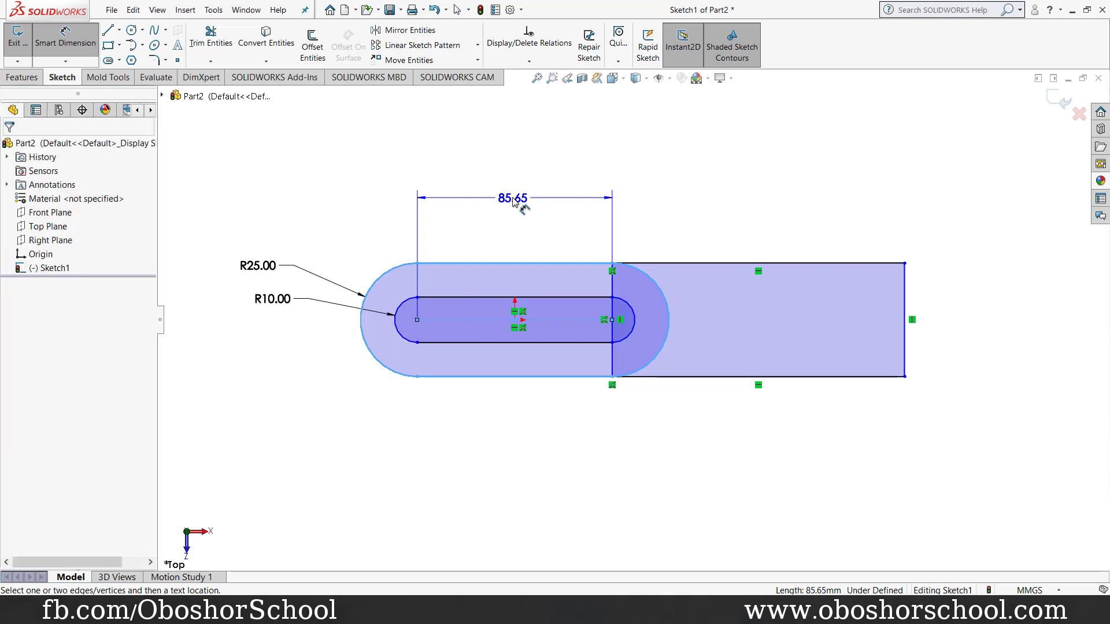
pyautogui.click(507, 201)
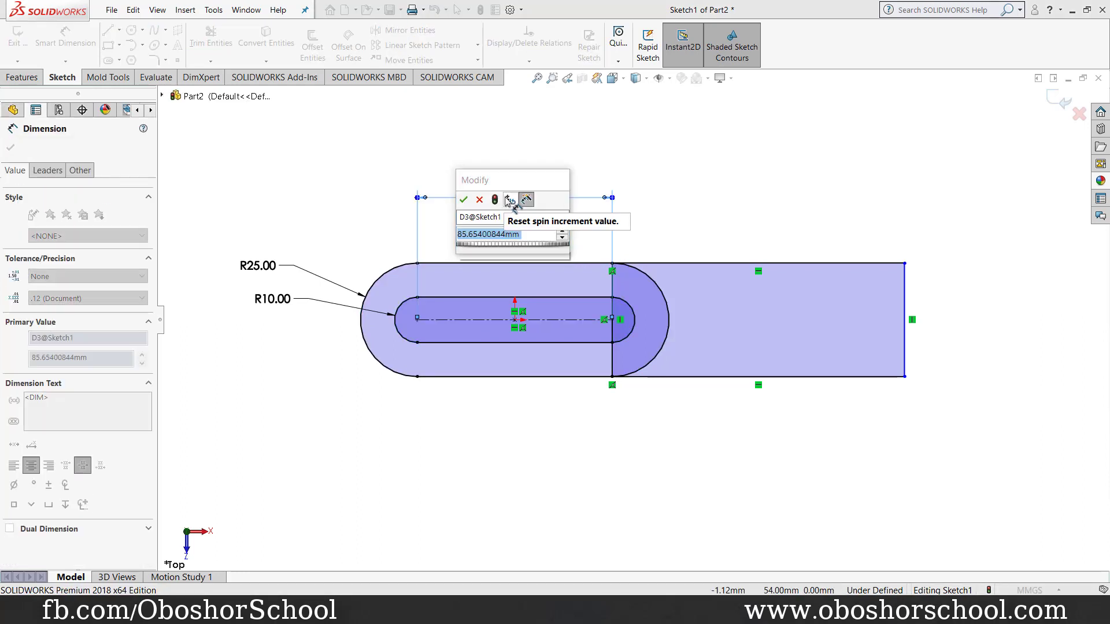
pyautogui.write('25')
pyautogui.press('Return')
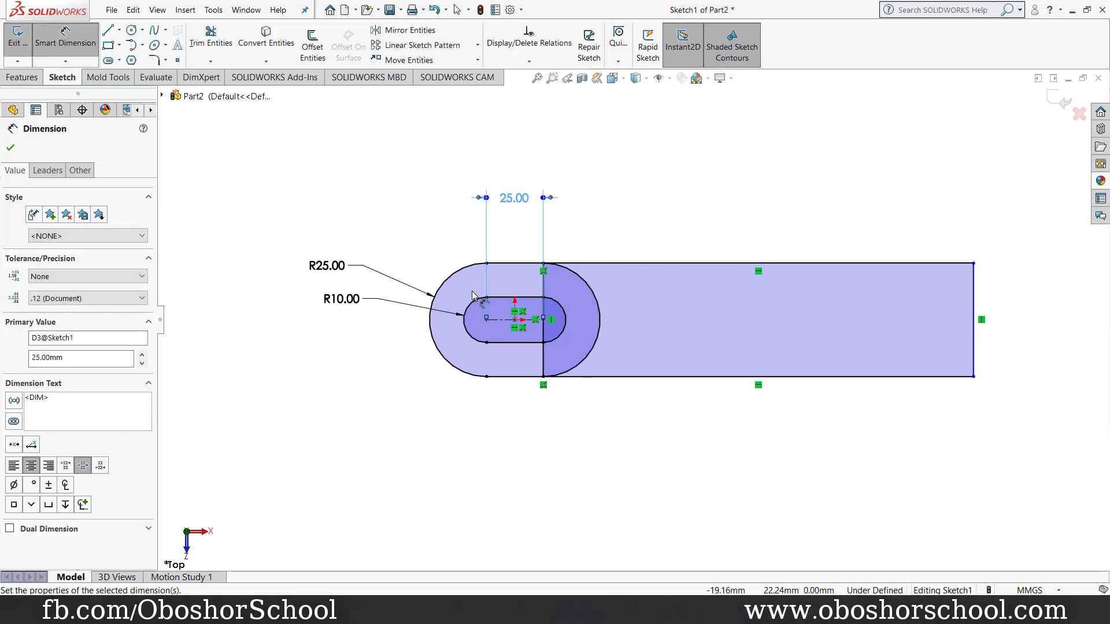
# Dimension the overall length from the outer slot's left extremity to the rectangle's right edge to 190 mm, placed below the profile.
pyautogui.click(428, 323)
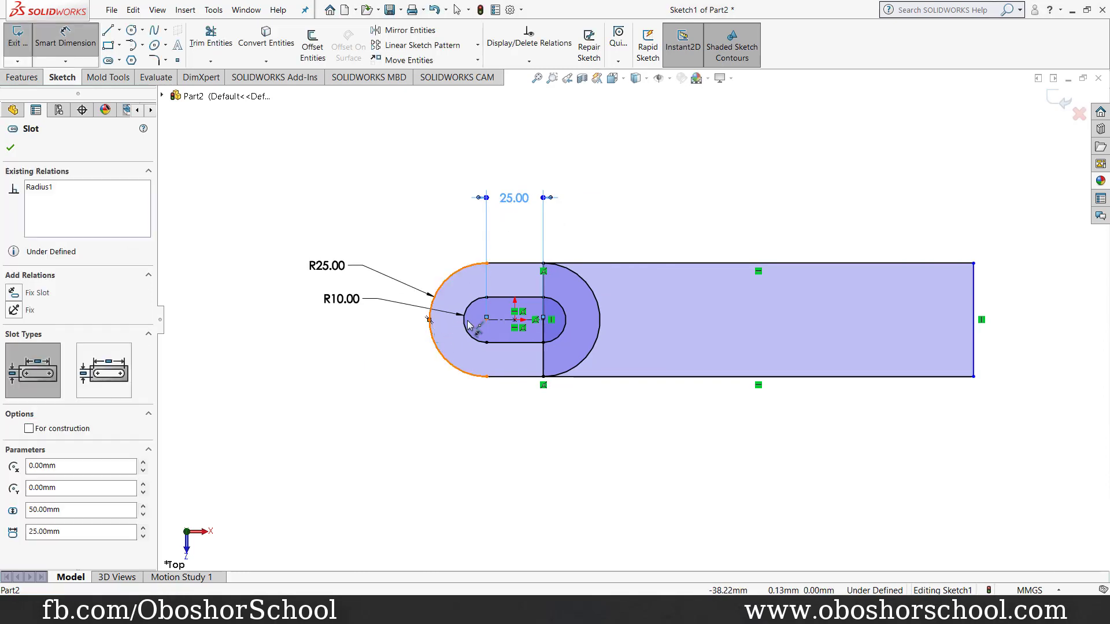
pyautogui.click(975, 342)
pyautogui.click(673, 448)
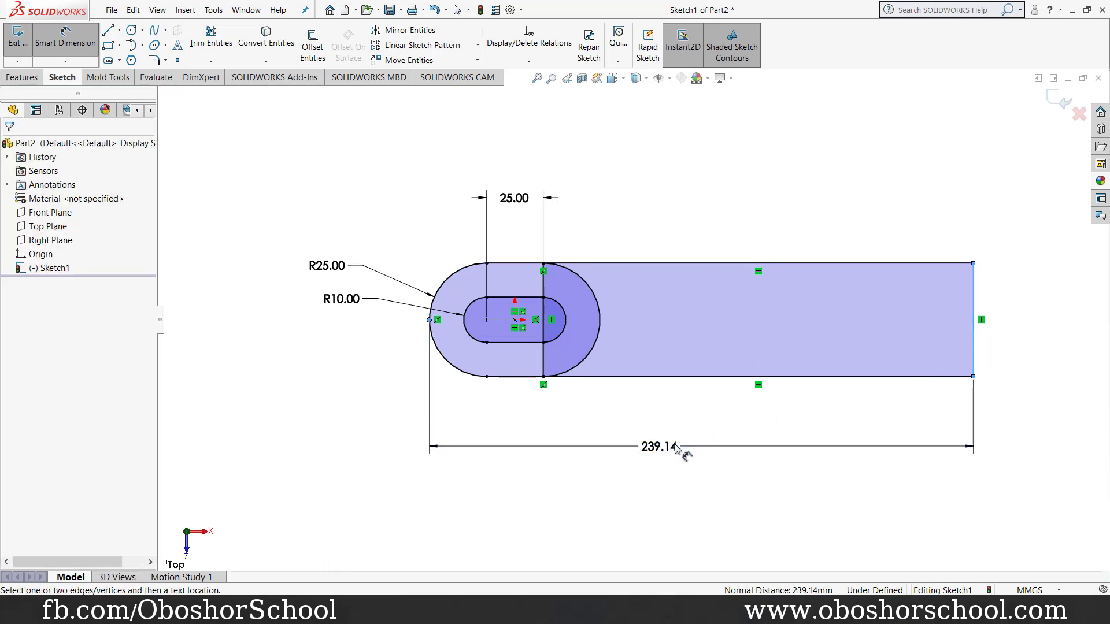
pyautogui.write('1')
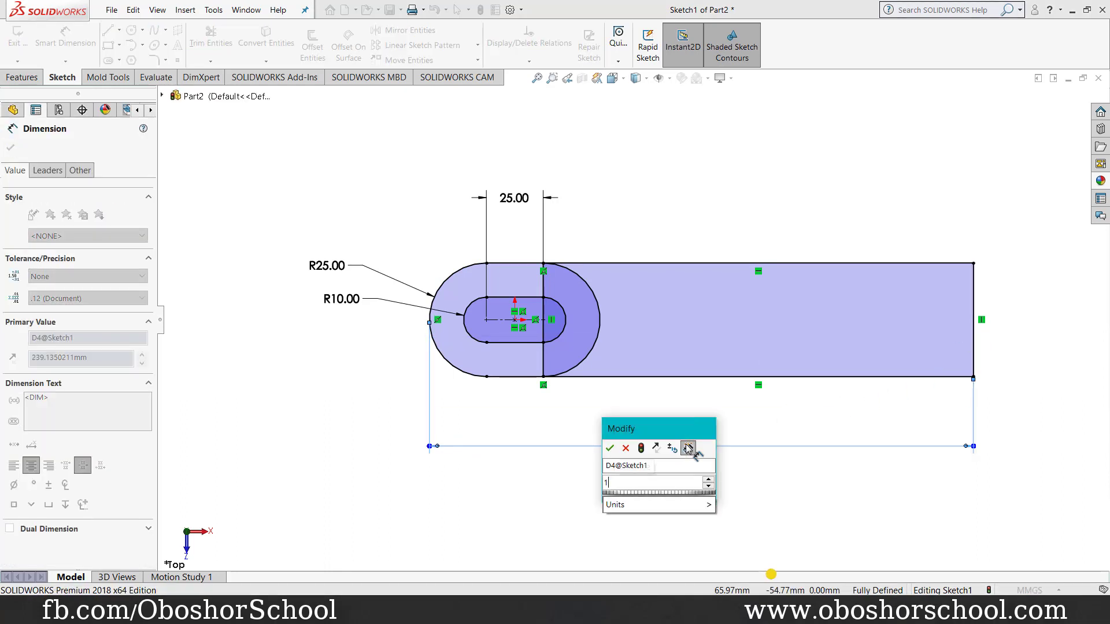
pyautogui.write('90')
pyautogui.press('Return')
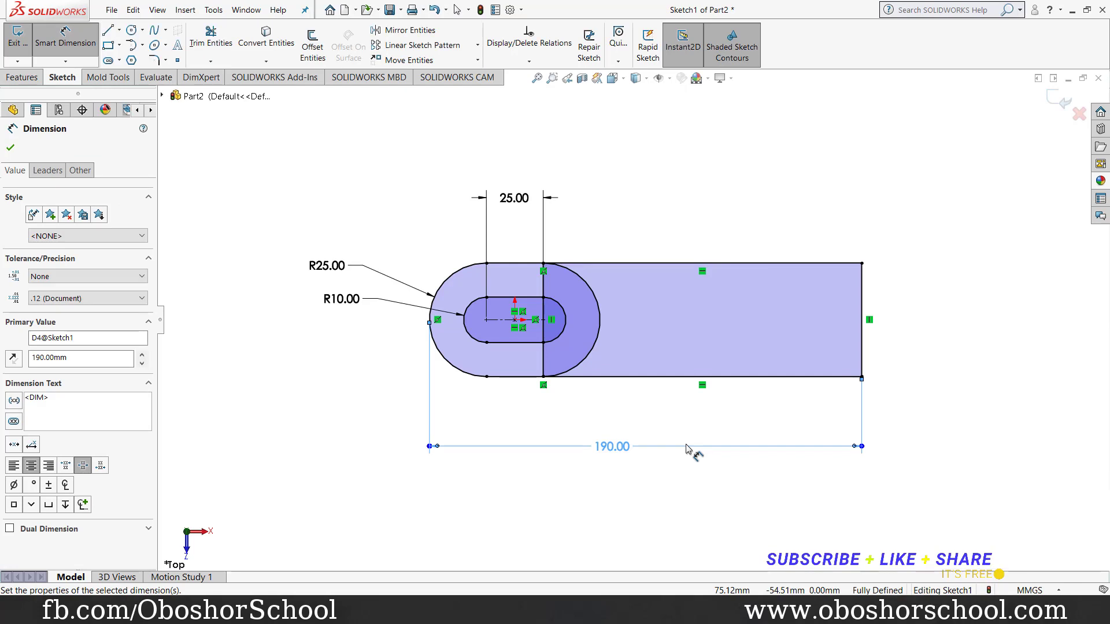
pyautogui.click(10, 149)
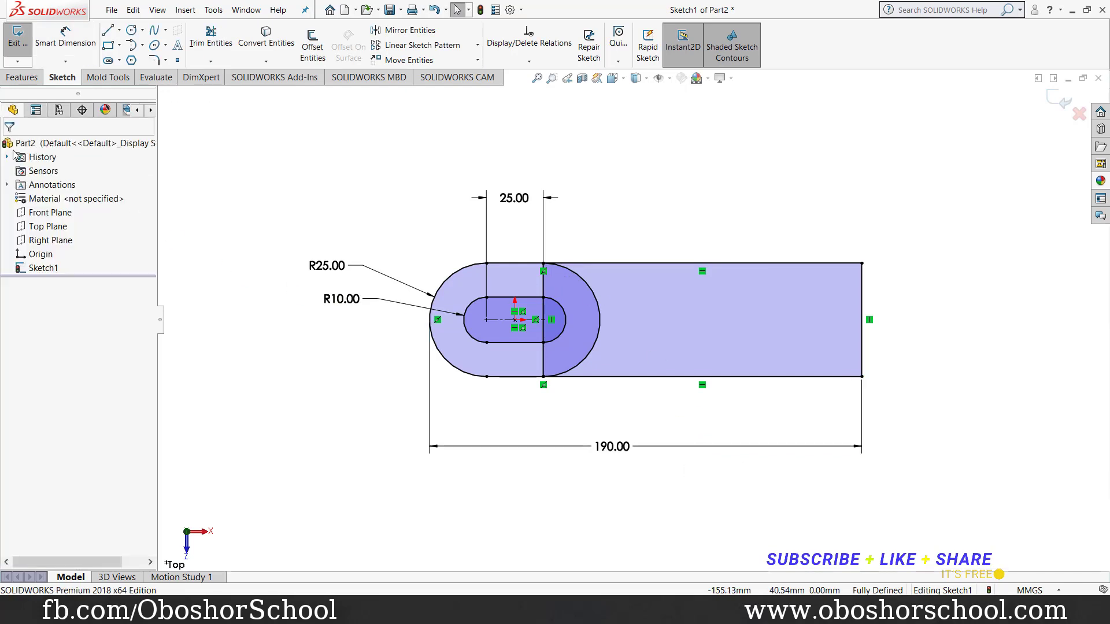
# Trim away the rectangle's left vertical edge crossing the slots with Power trim, and exit the sketch.
pyautogui.click(212, 43)
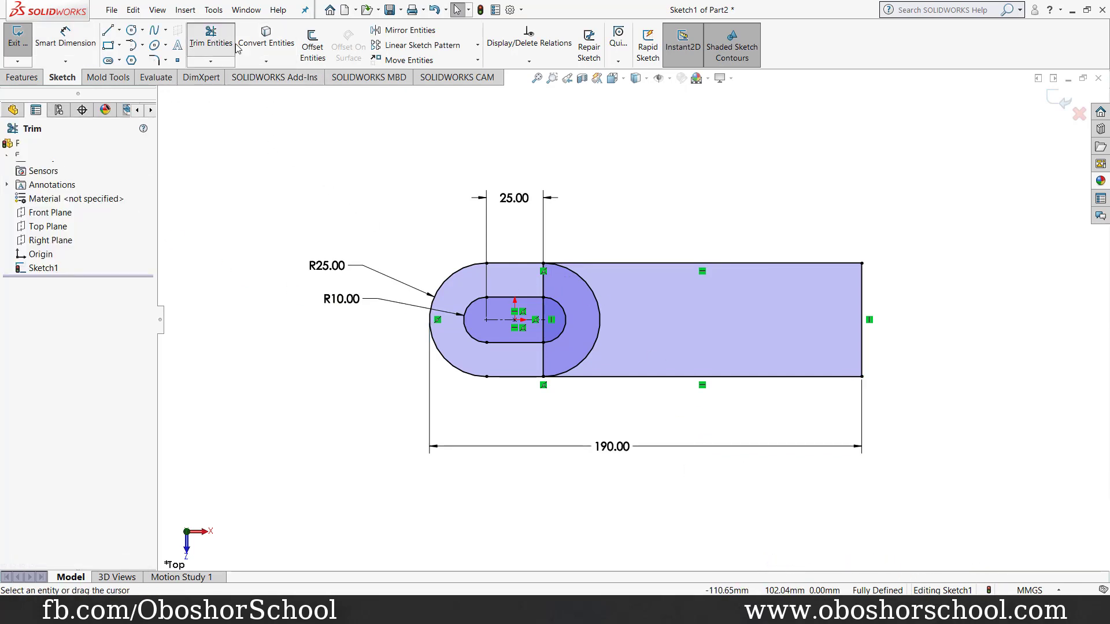
pyautogui.click(546, 291)
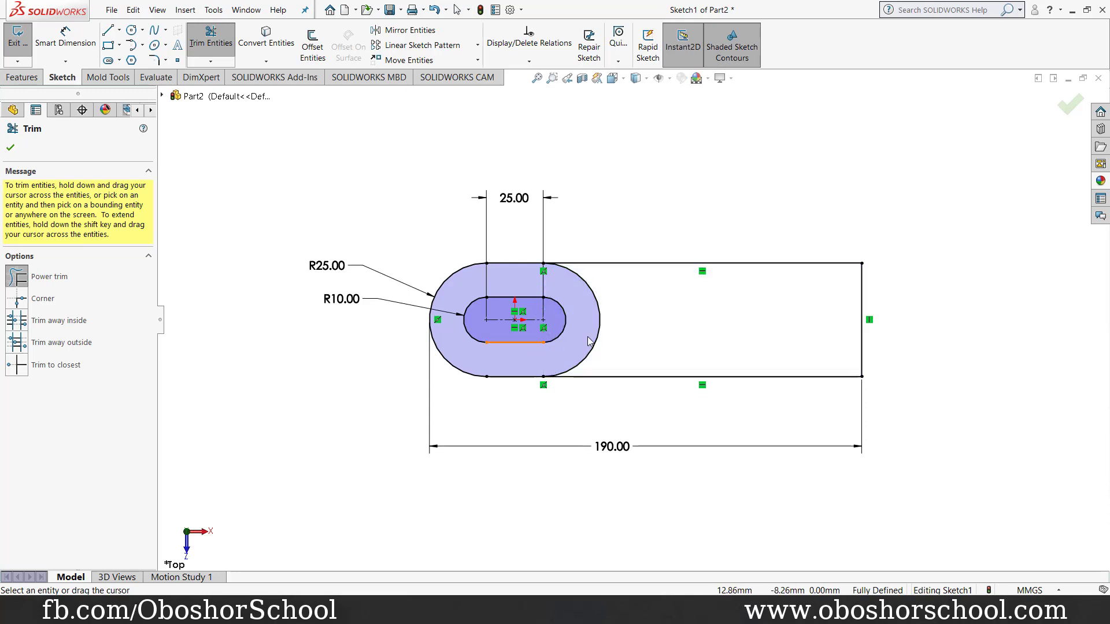
pyautogui.click(11, 148)
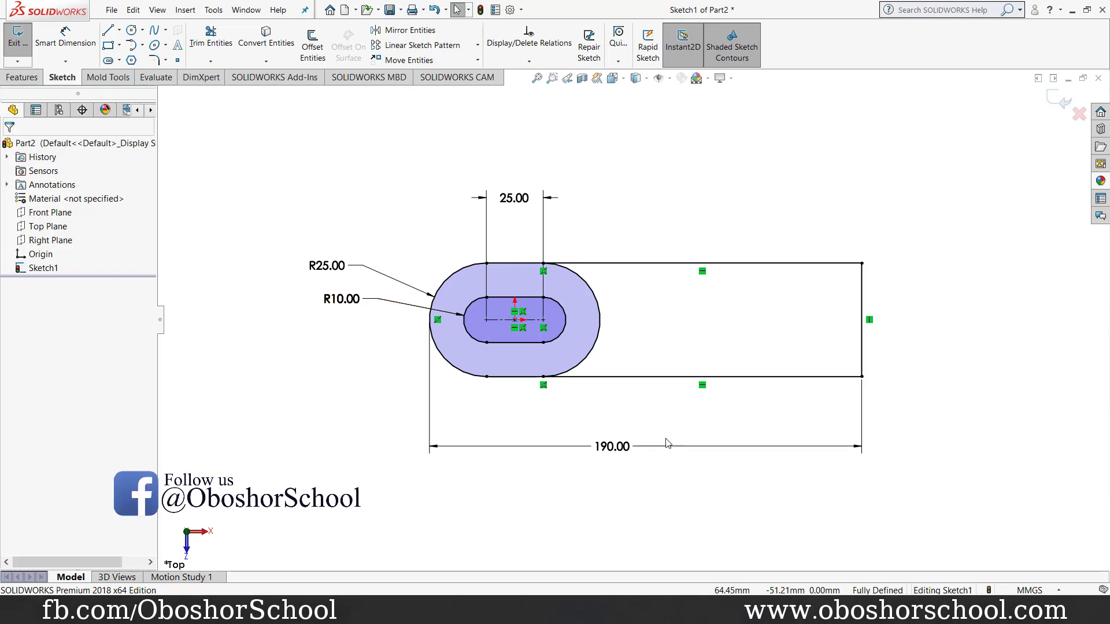
pyautogui.click(1058, 99)
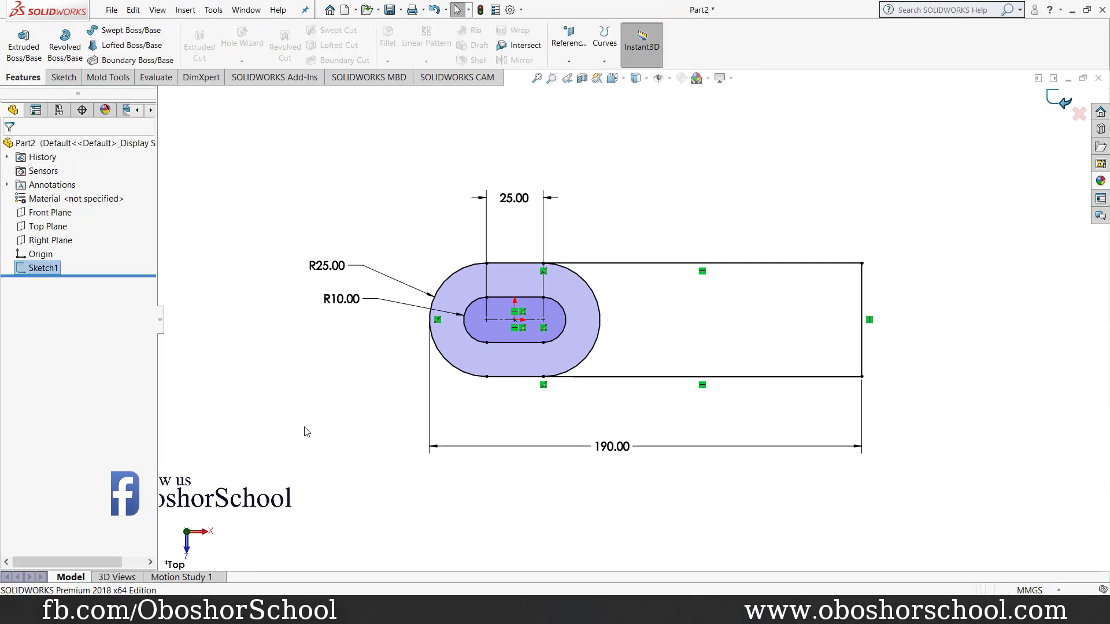
# Extrude the ring-shaped region between the two slots of the base sketch as a 35 mm blind boss.
pyautogui.click(27, 48)
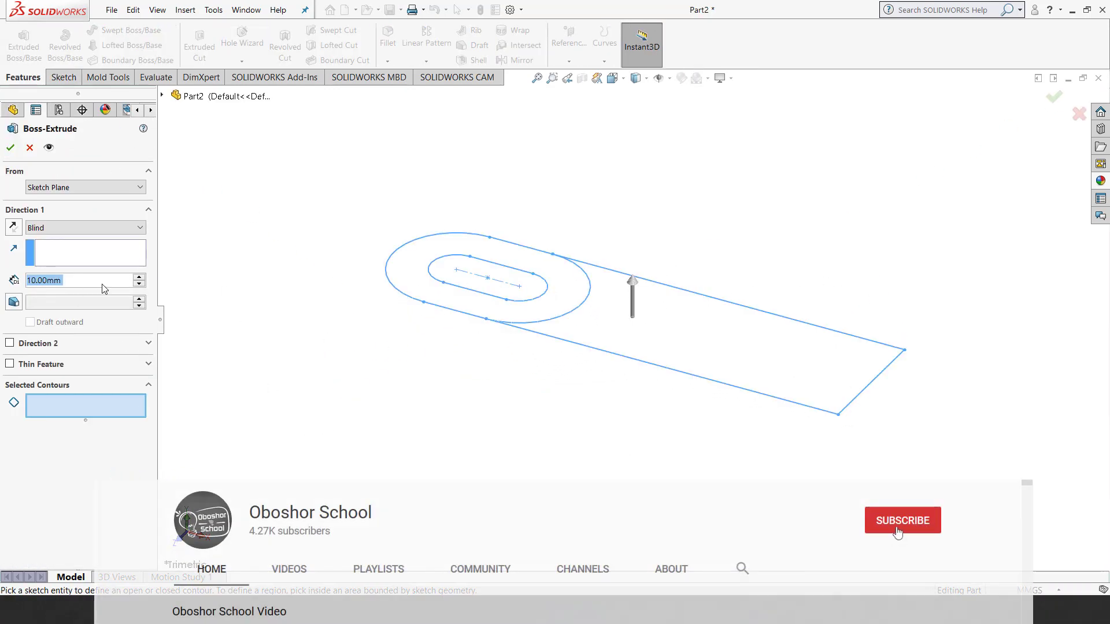
pyautogui.write('35')
pyautogui.press('Return')
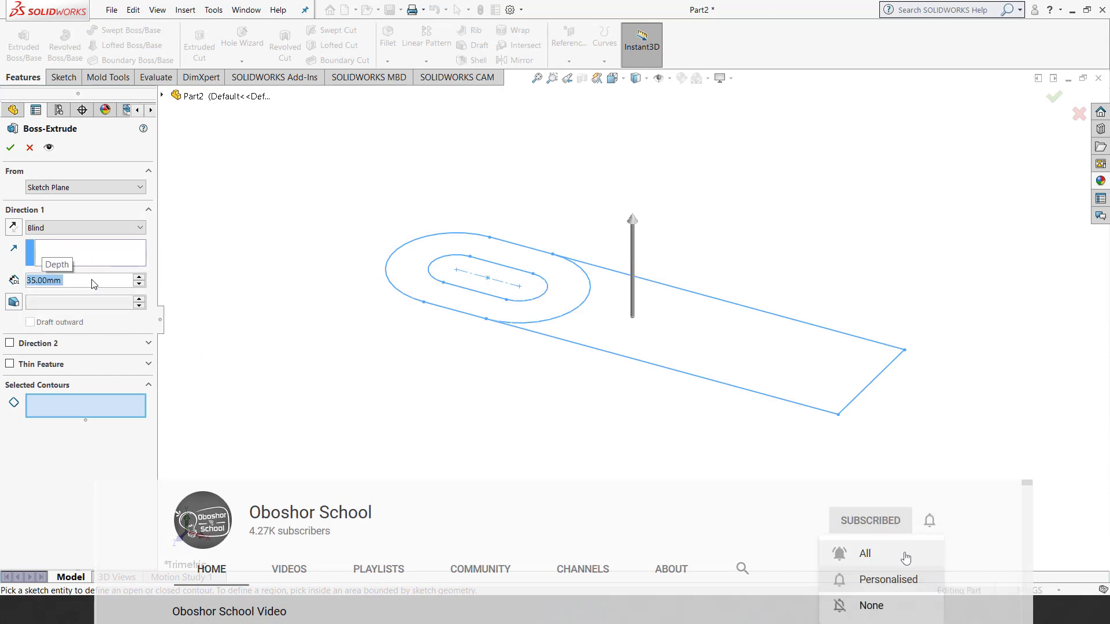
pyautogui.click(441, 292)
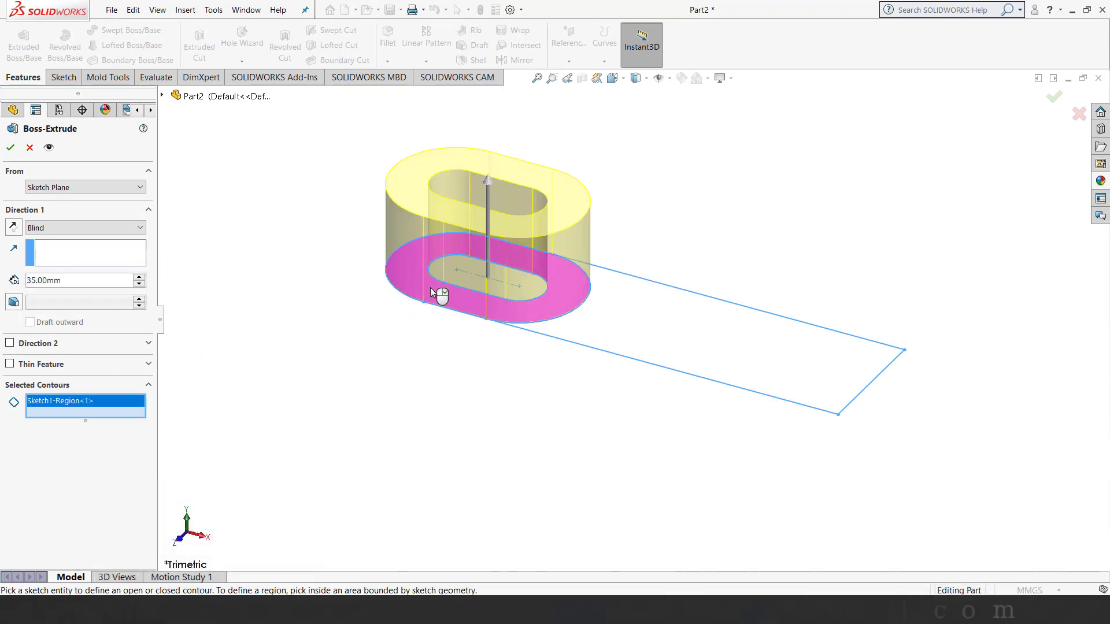
pyautogui.click(11, 147)
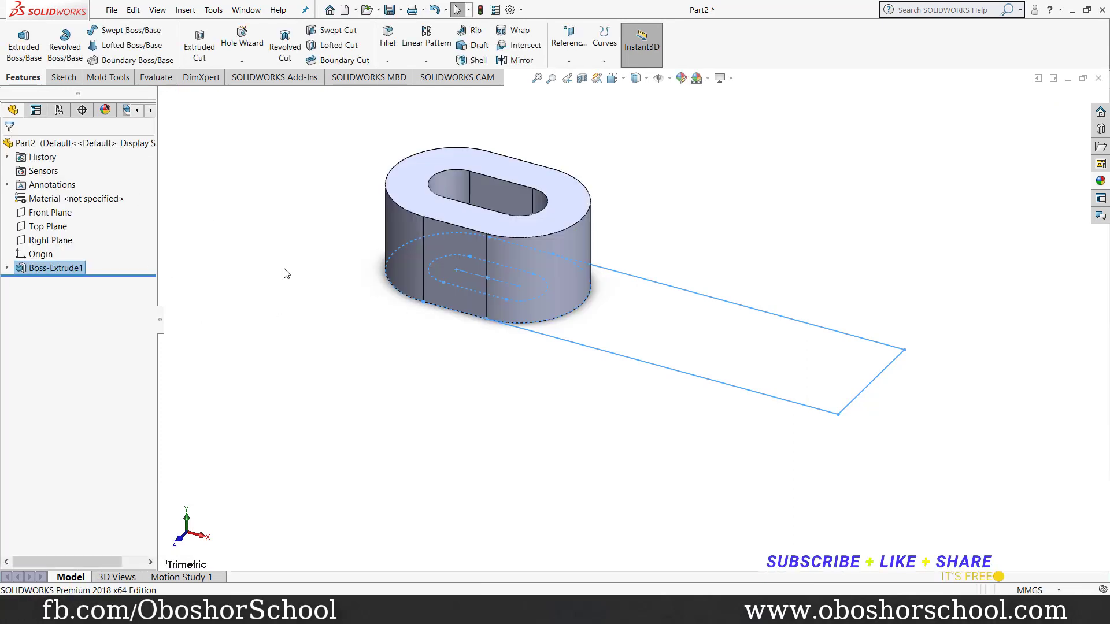
# Reuse the base sketch to extrude the rectangular arm region 10 mm, starting at a 12.5 mm offset from the sketch plane.
pyautogui.click(7, 268)
pyautogui.doubleClick(56, 281)
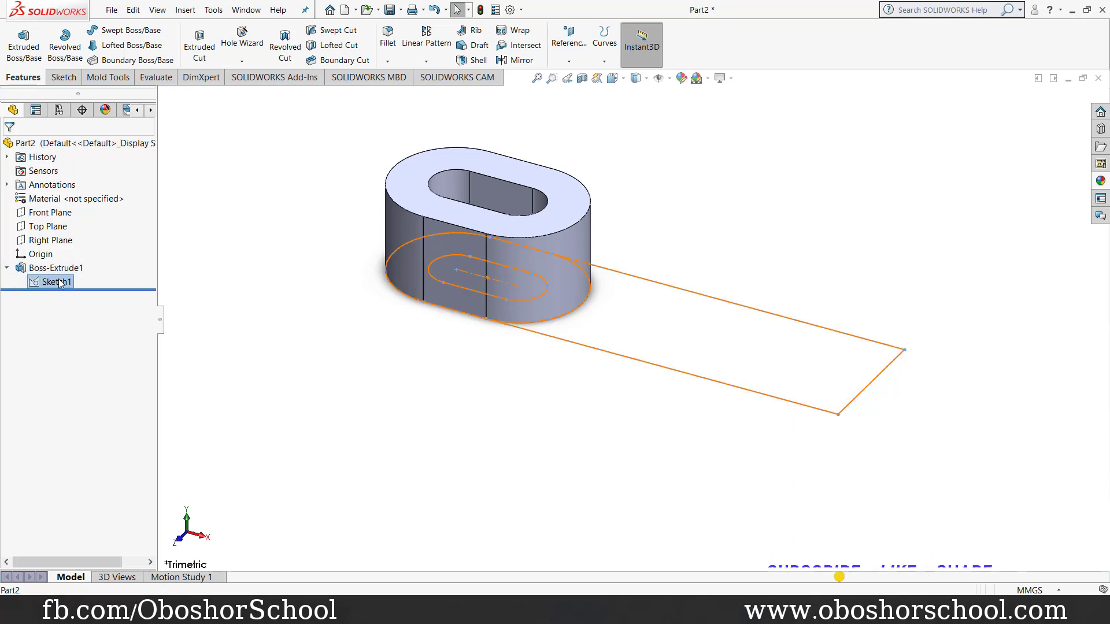
pyautogui.click(24, 46)
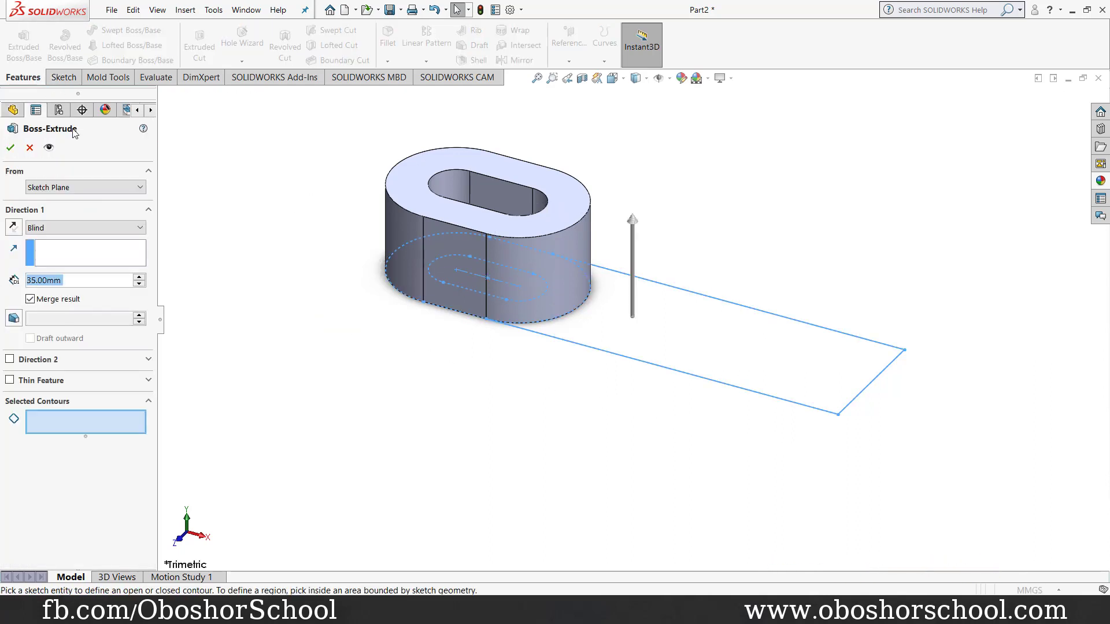
pyautogui.click(715, 353)
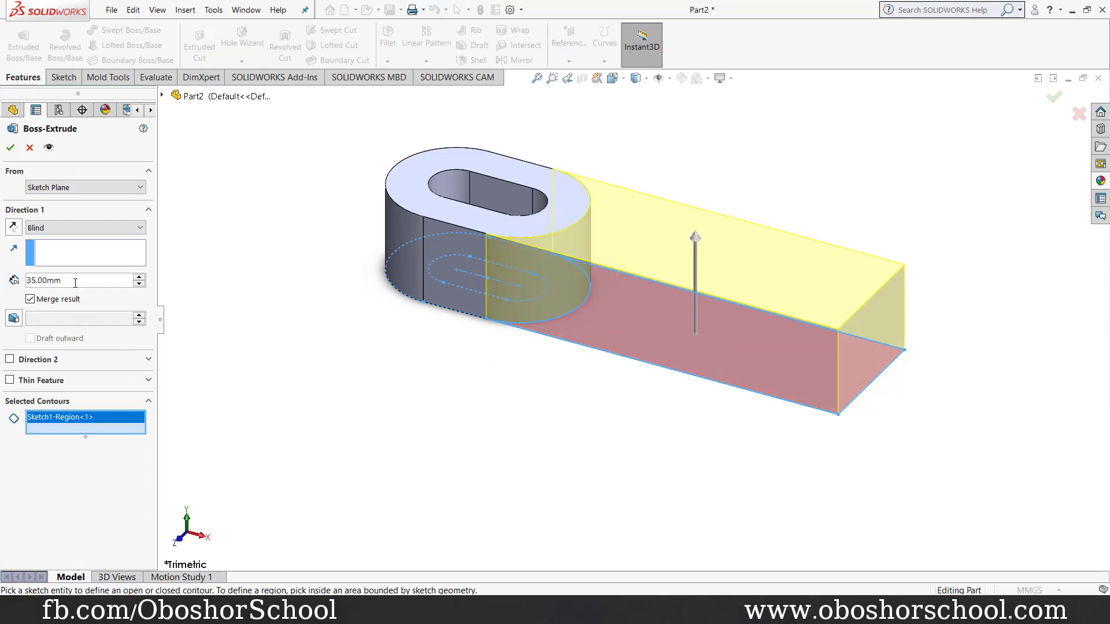
pyautogui.write('10')
pyautogui.press('Return')
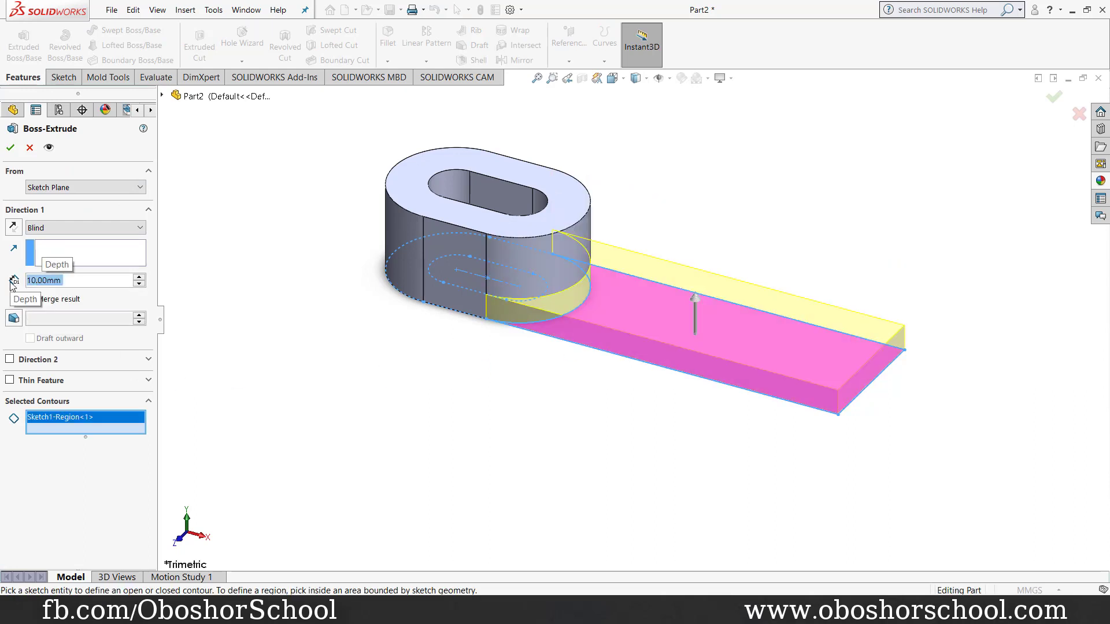
pyautogui.click(81, 187)
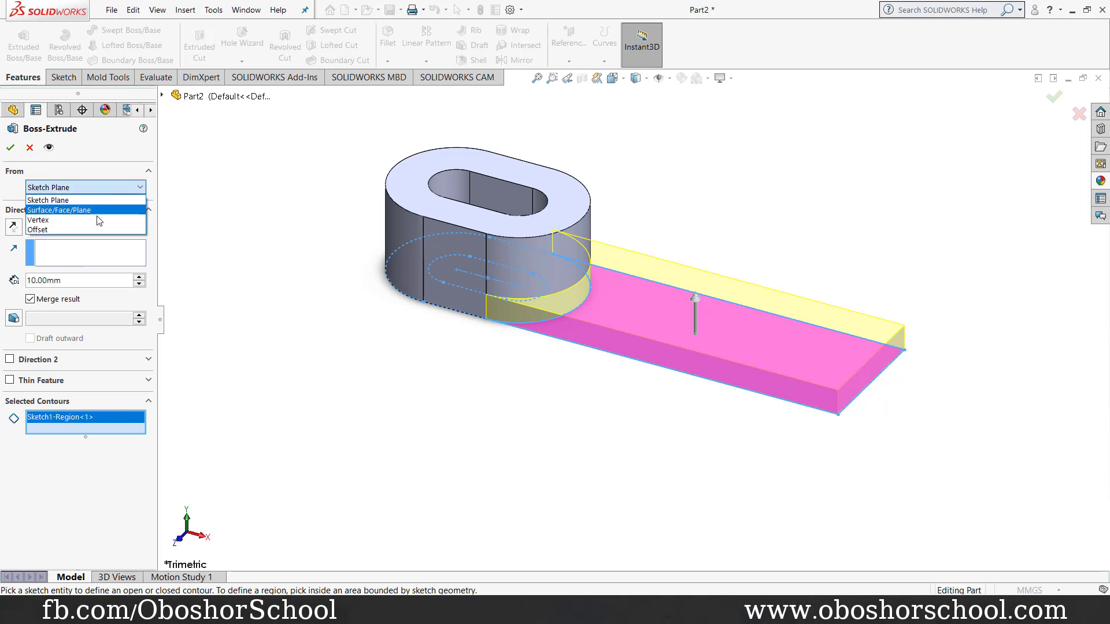
pyautogui.click(116, 226)
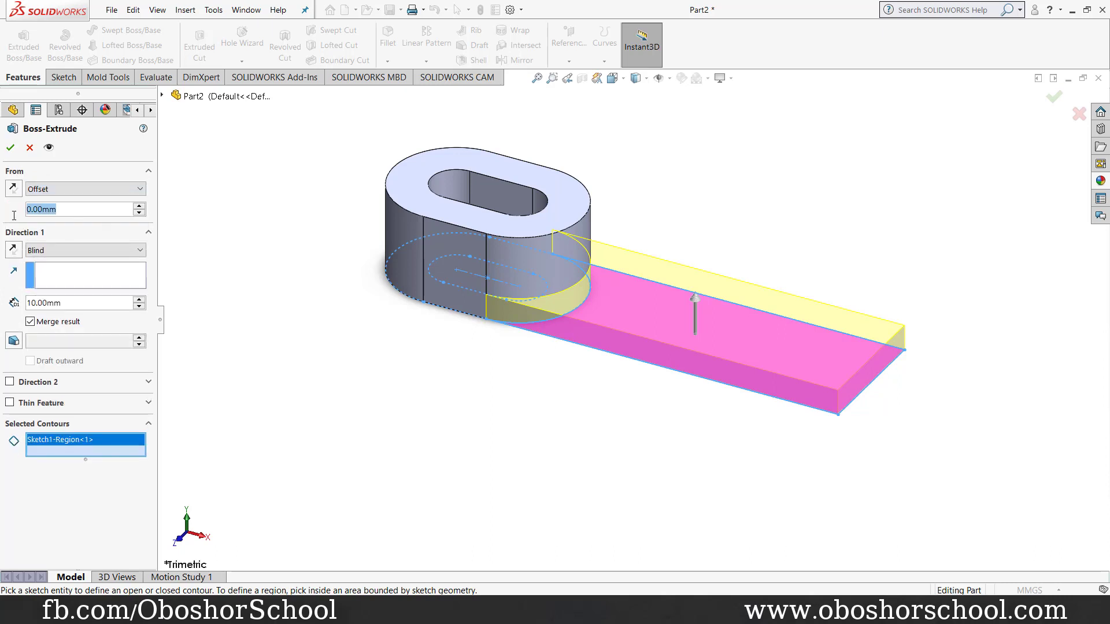
pyautogui.write('12.5')
pyautogui.press('Return')
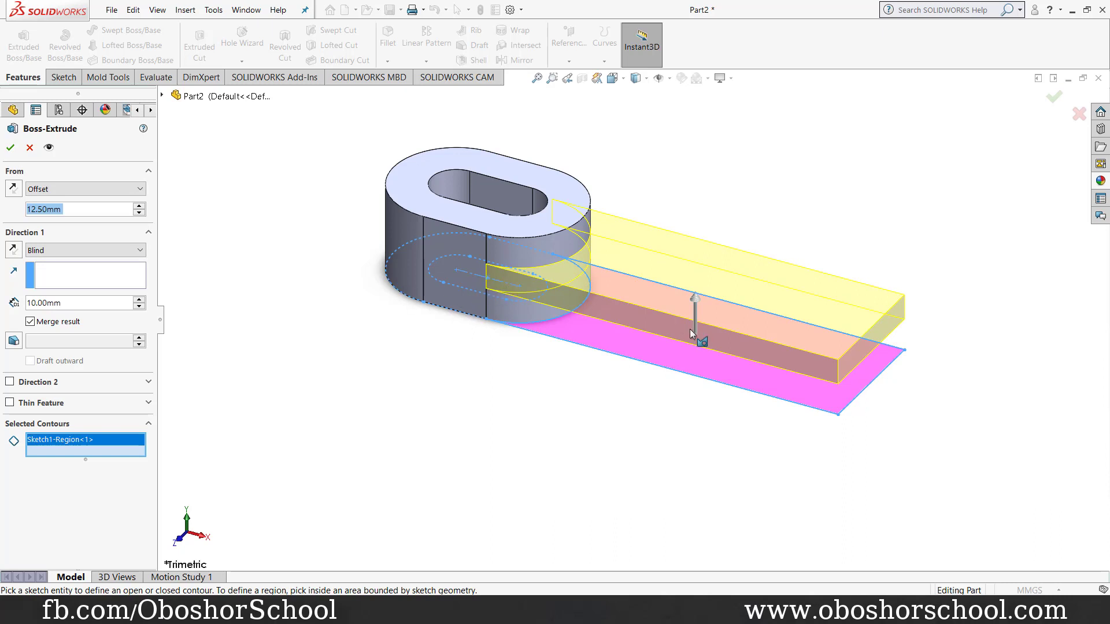
pyautogui.click(10, 148)
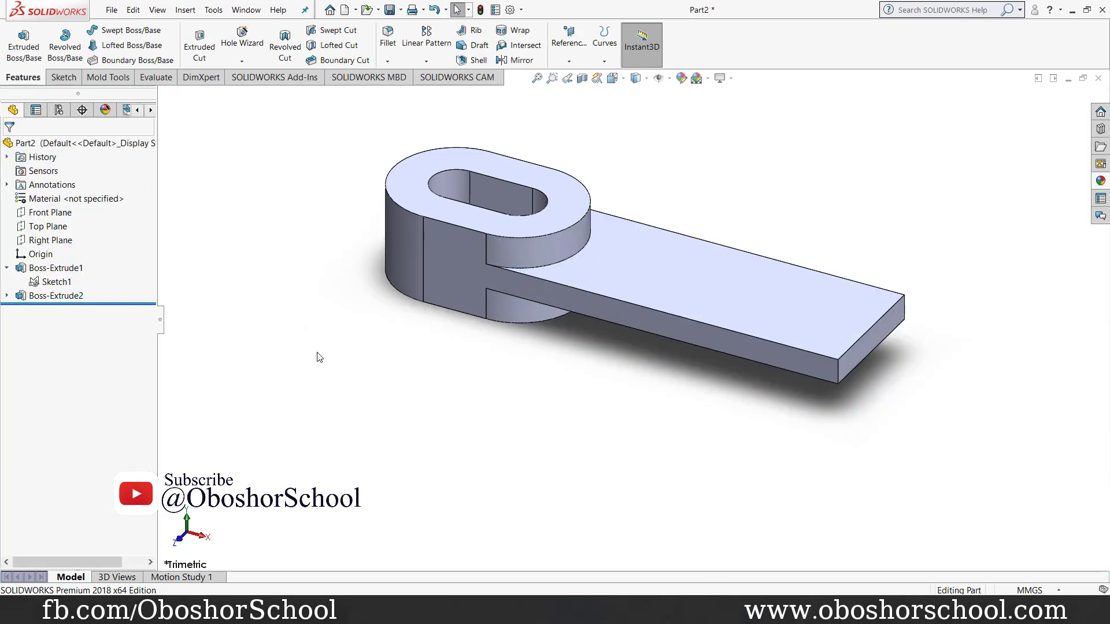
# Sketch two concentric circles on the Front Plane above the arm's free end, with radii of about 15 mm and 22 mm.
pyautogui.click(593, 610)
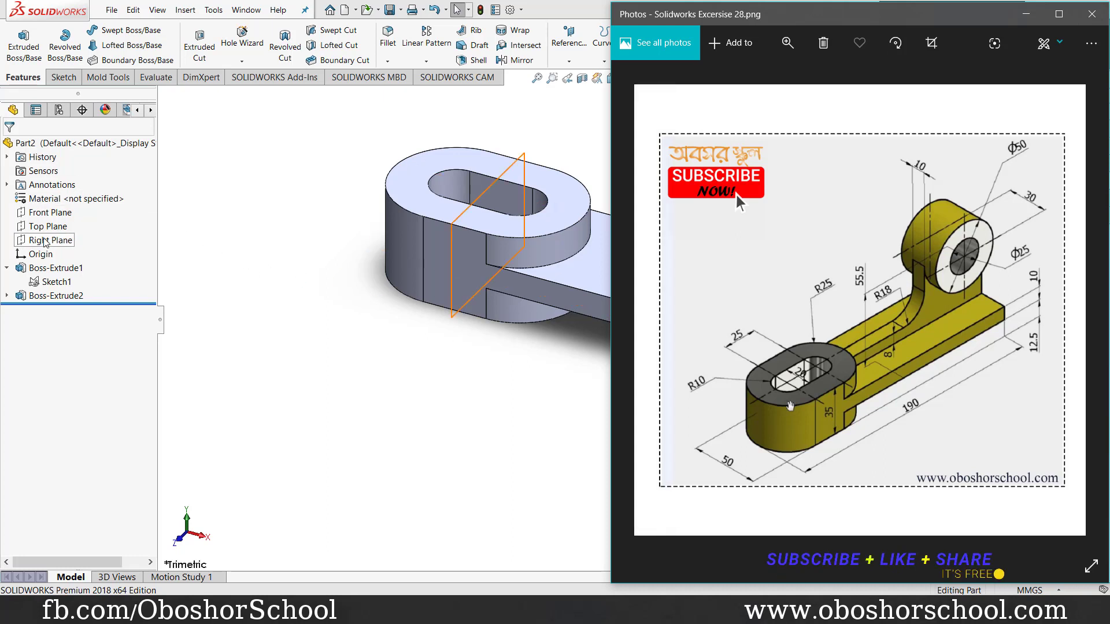
pyautogui.click(50, 213)
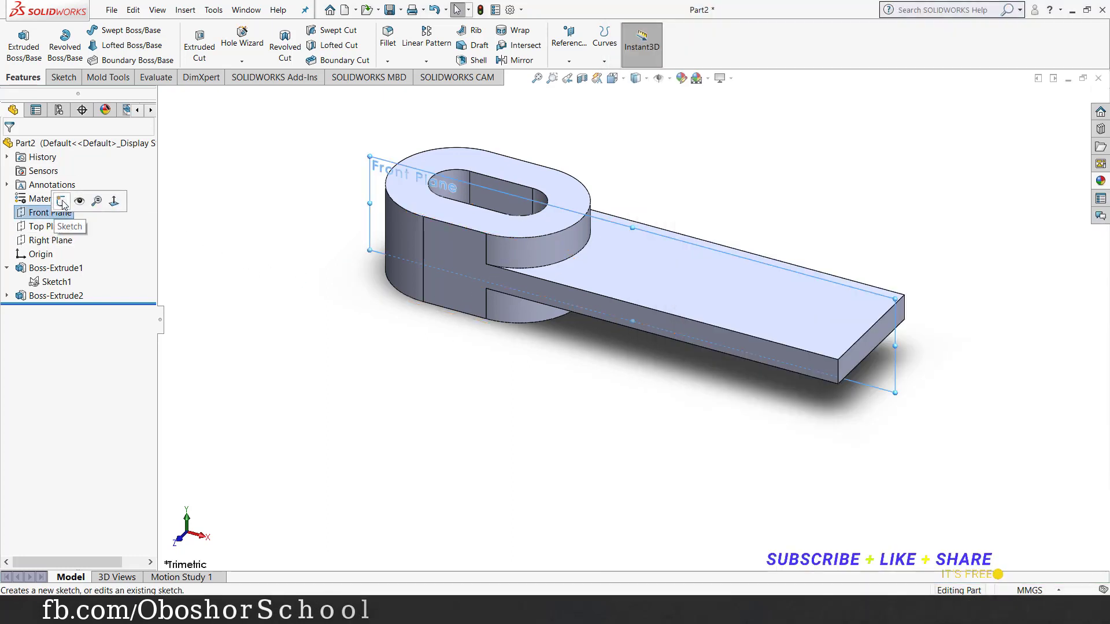
pyautogui.click(62, 200)
pyautogui.click(621, 80)
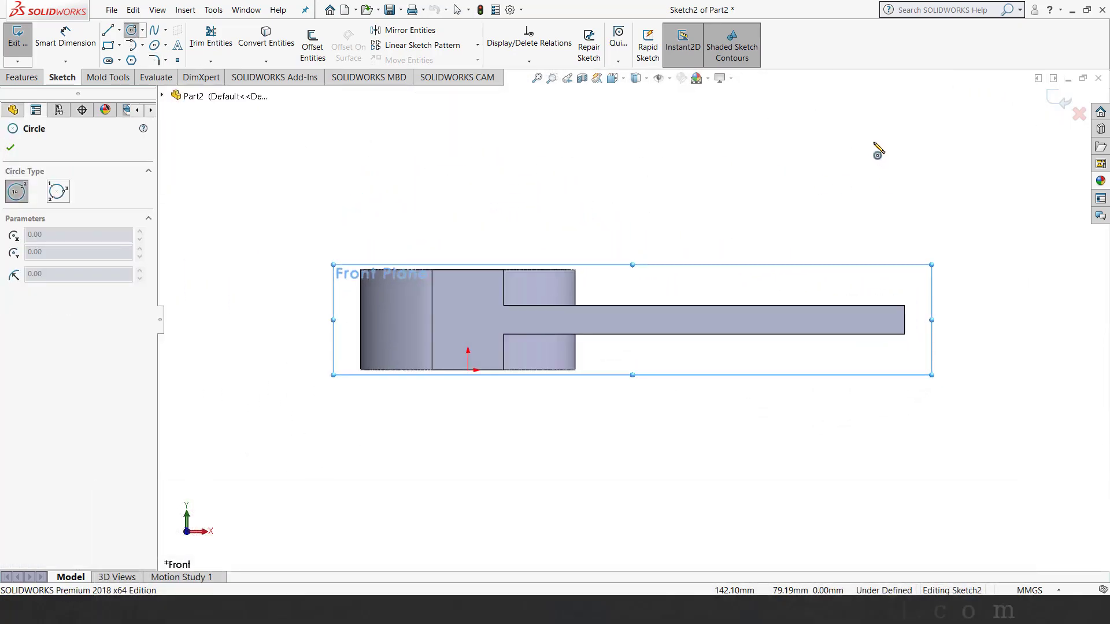
pyautogui.click(854, 146)
pyautogui.click(886, 175)
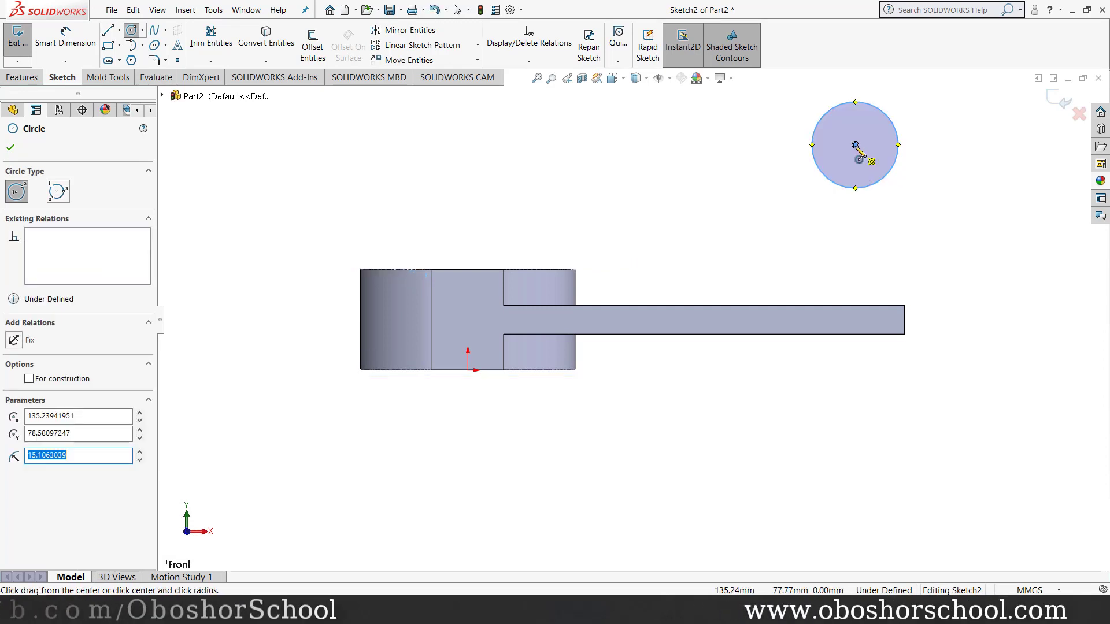
pyautogui.click(855, 145)
pyautogui.click(913, 185)
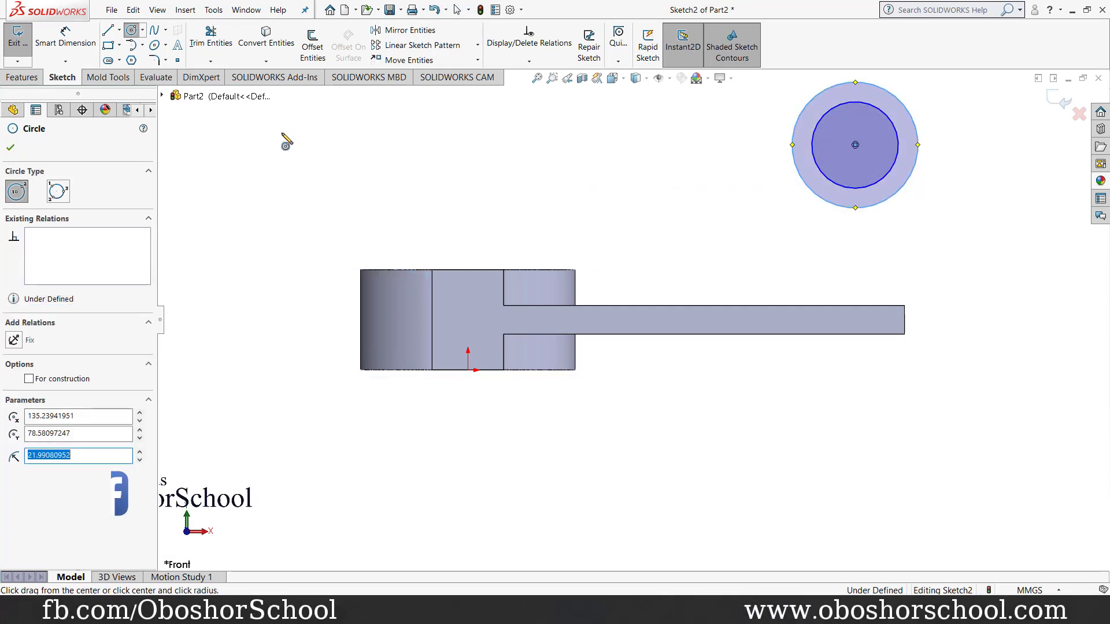
pyautogui.click(10, 148)
pyautogui.press('Escape')
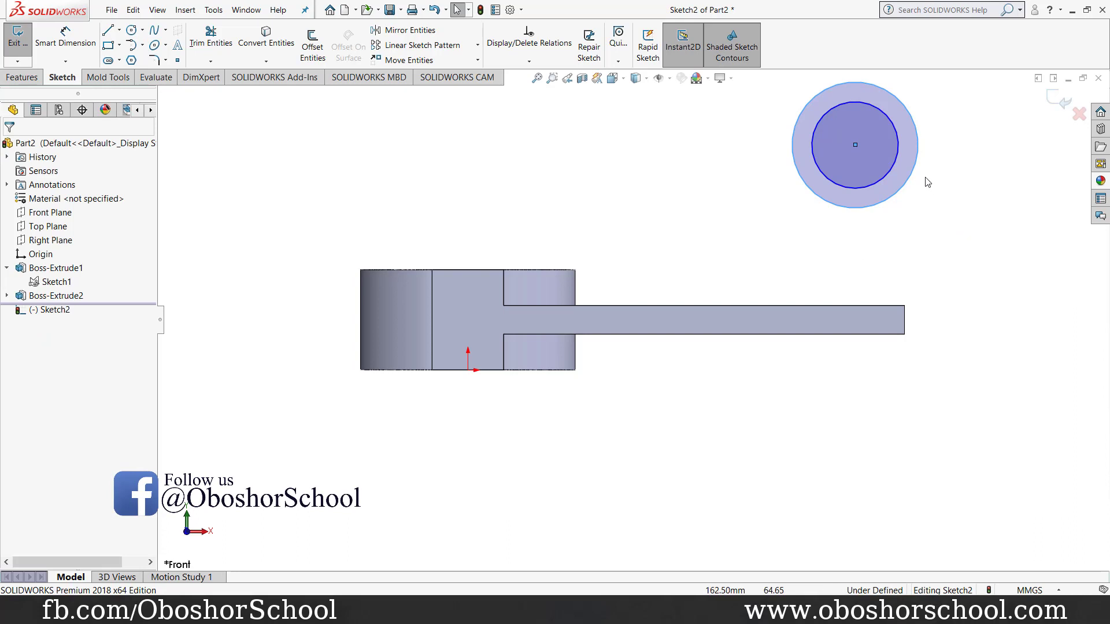
# Make the outer circle tangent to the vertical end edge of the arm.
pyautogui.click(905, 327)
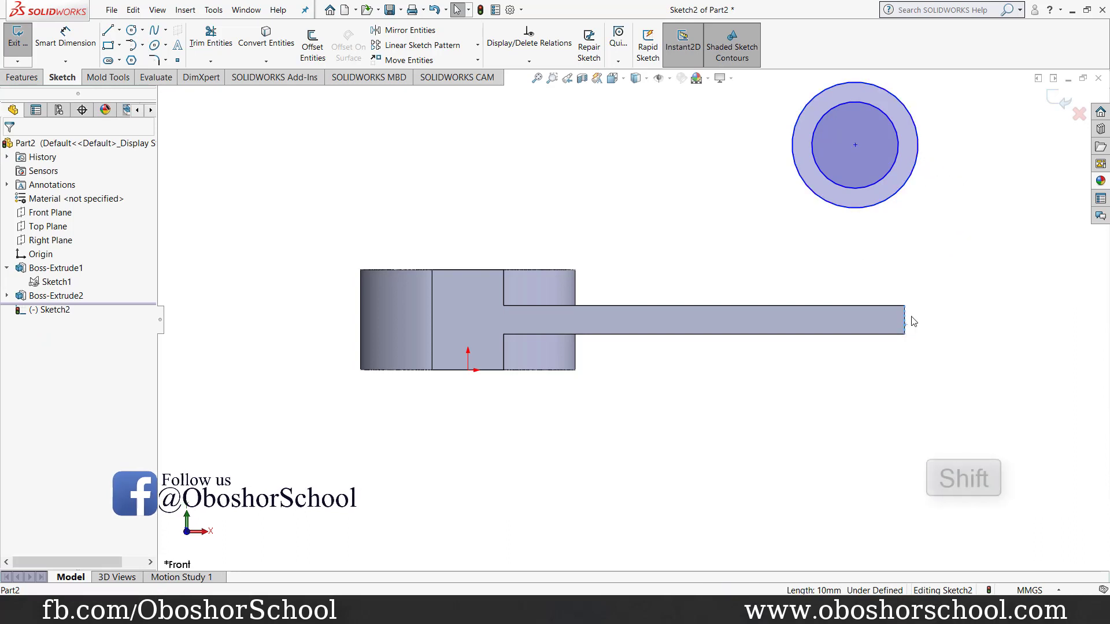
pyautogui.keyDown('shift'); pyautogui.click(911, 180); pyautogui.keyUp('shift')
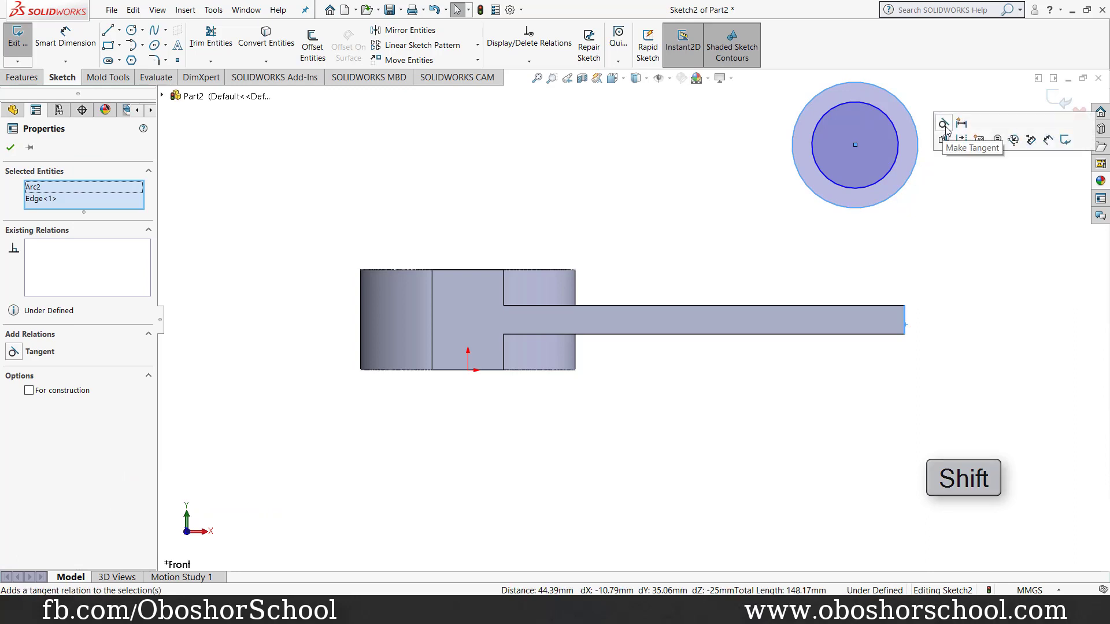
pyautogui.click(943, 125)
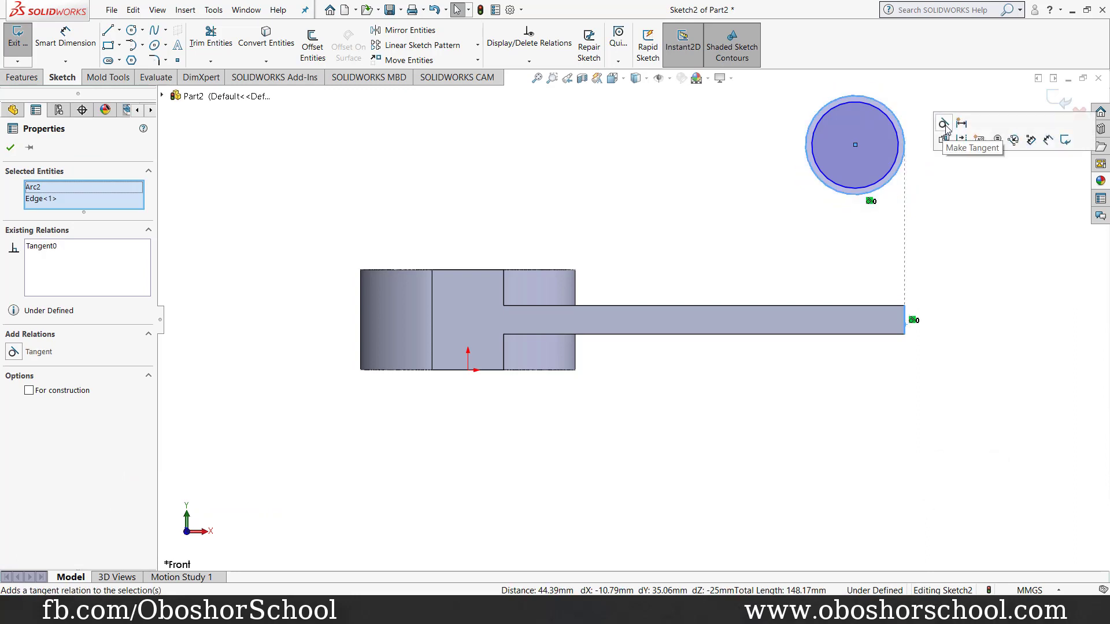
pyautogui.click(11, 147)
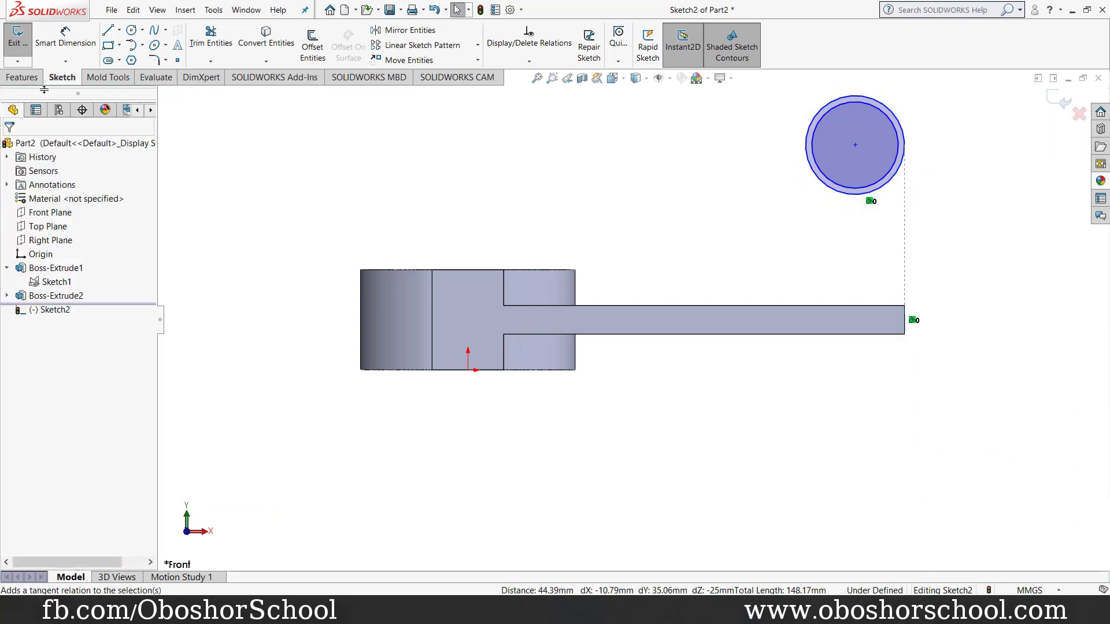
# Dimension the outer circle's diameter to 50 mm, placing the dimension beside the circle.
pyautogui.click(65, 38)
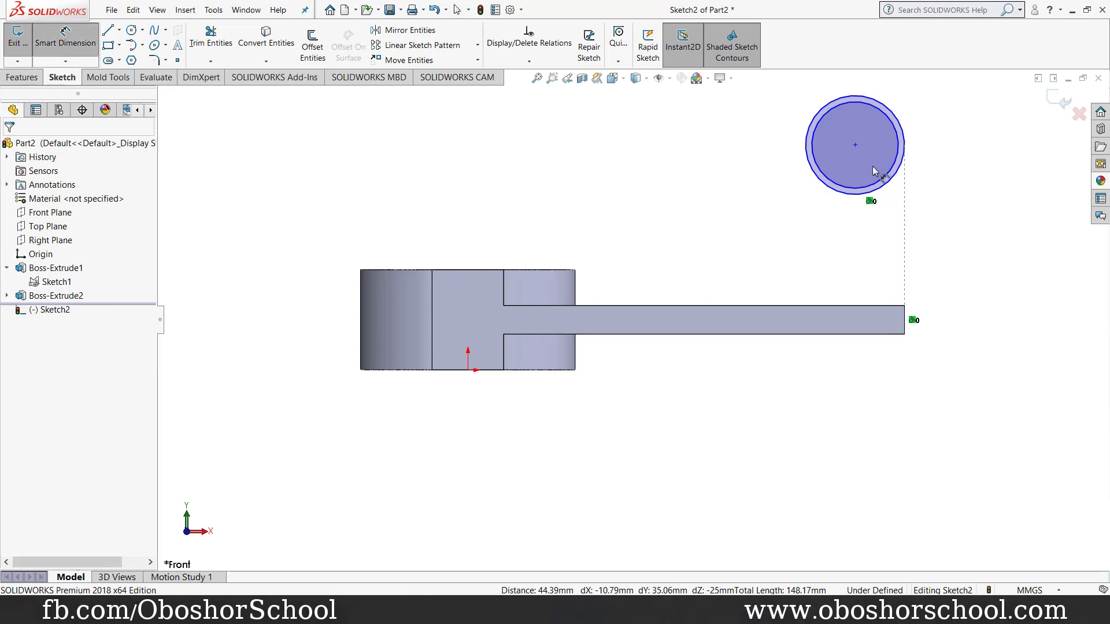
pyautogui.click(905, 148)
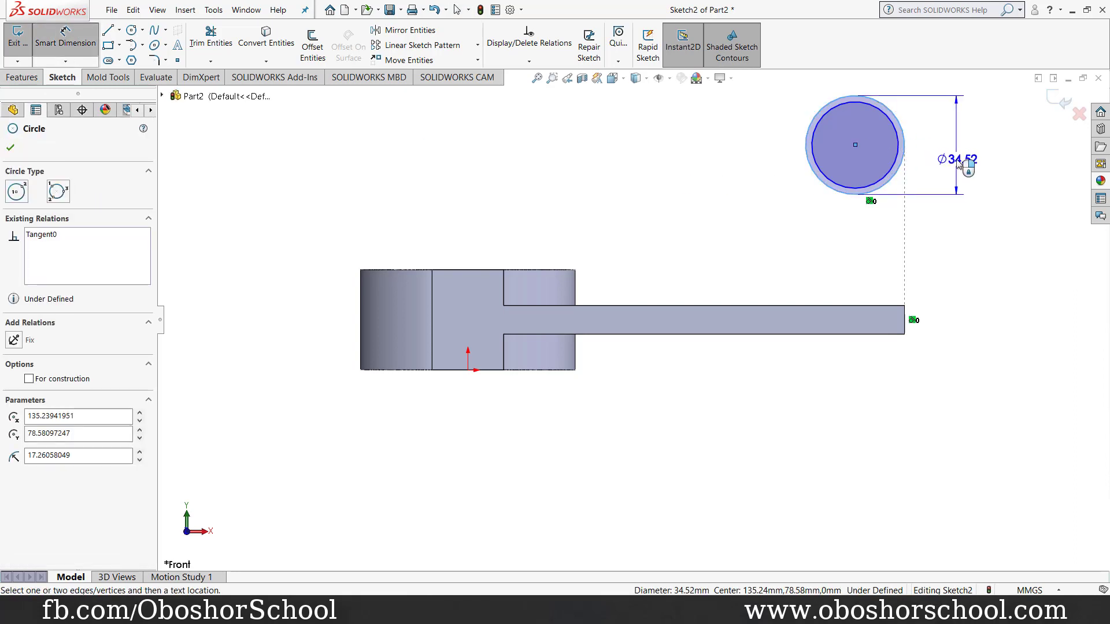
pyautogui.click(963, 151)
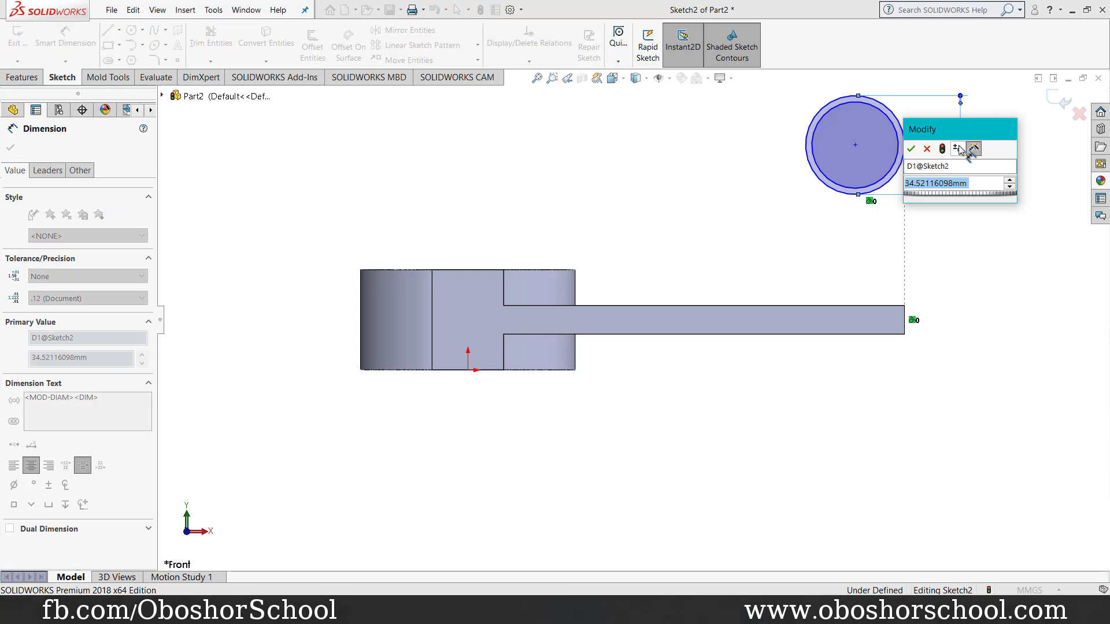
pyautogui.write('50')
pyautogui.press('Return')
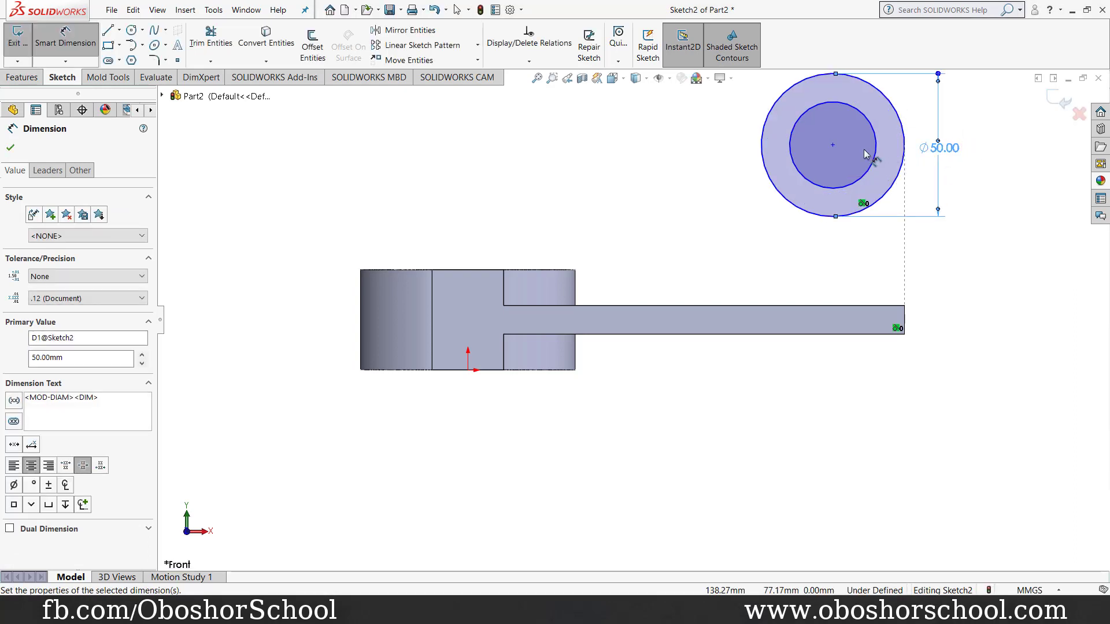
# Dimension the inner circle's diameter to 25 mm, placing it outside the outer circle's dimension.
pyautogui.click(876, 145)
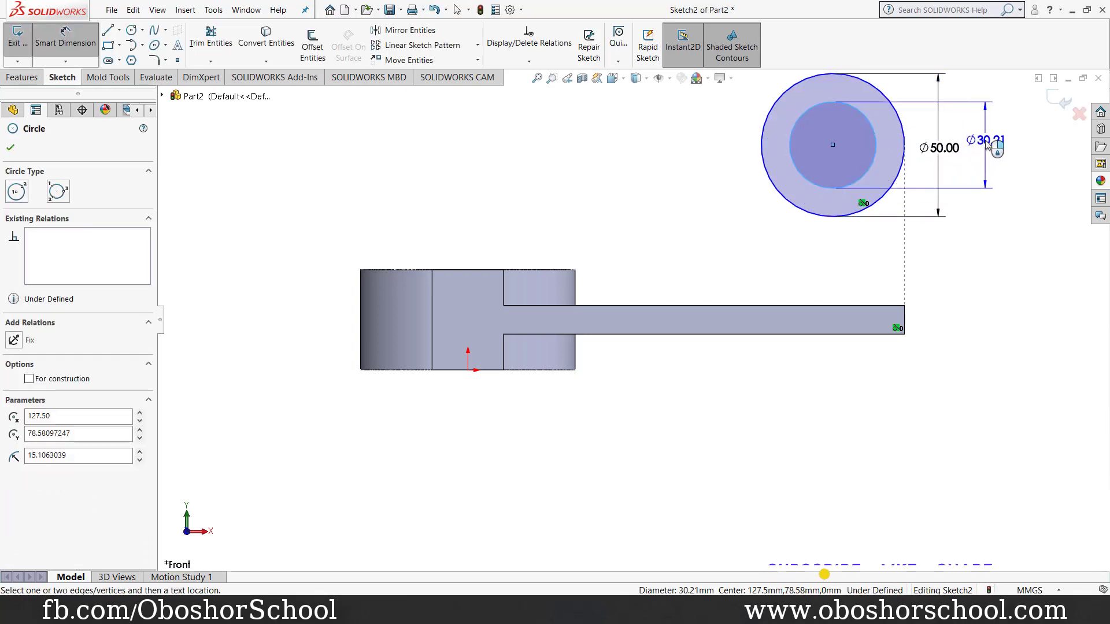
pyautogui.click(989, 146)
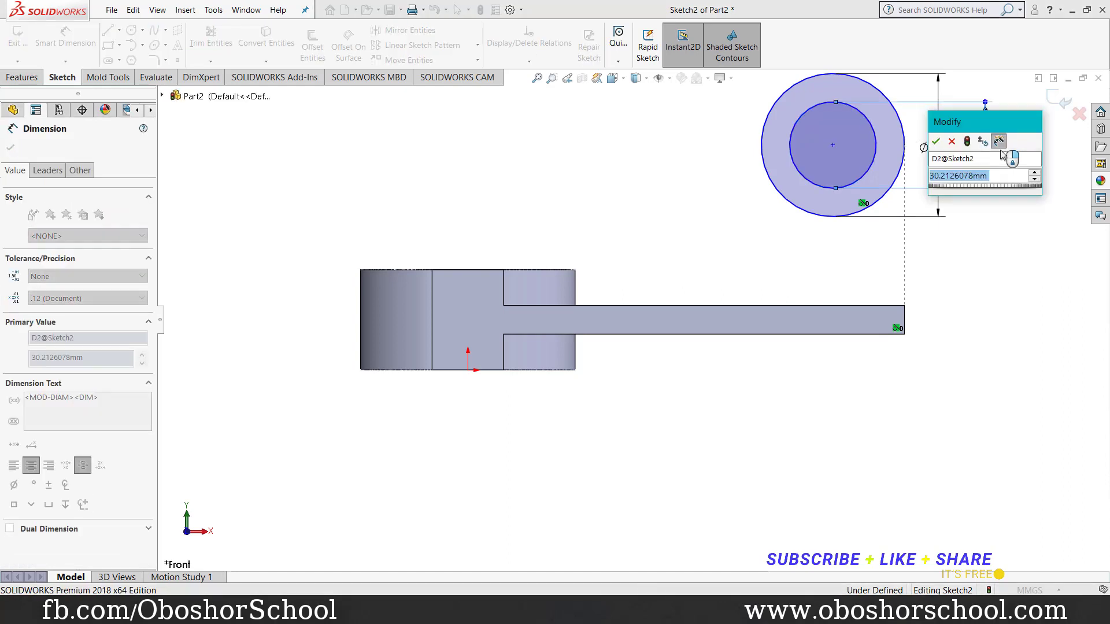
pyautogui.write('25')
pyautogui.press('Return')
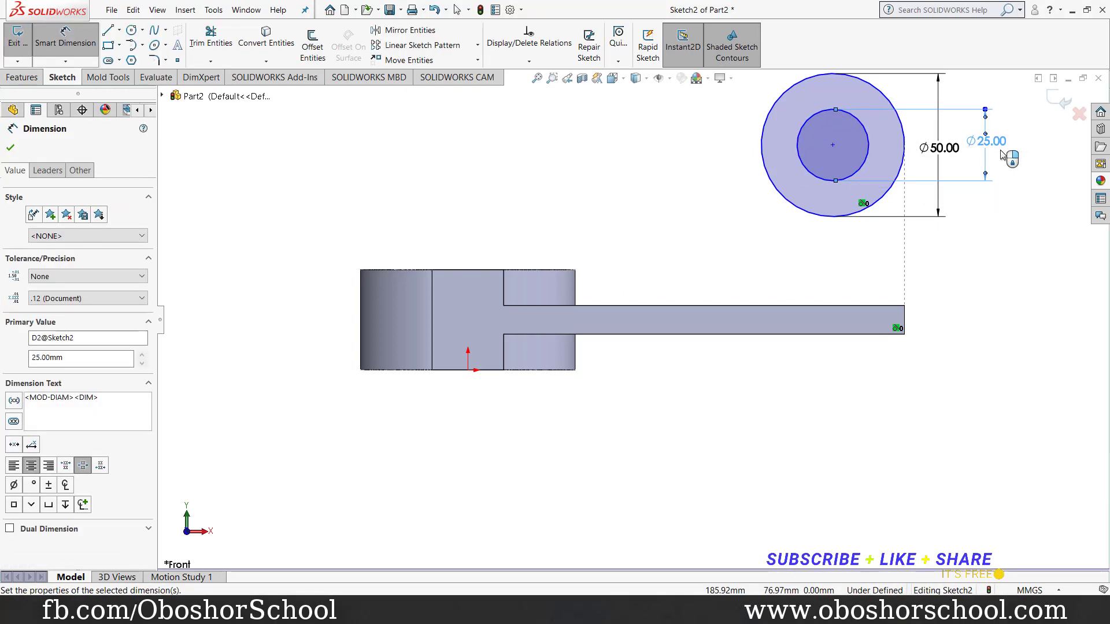
# Check the reference drawing and dimension the circles' centre height above the arm's top edge to 55.5 mm.
pyautogui.click(656, 611)
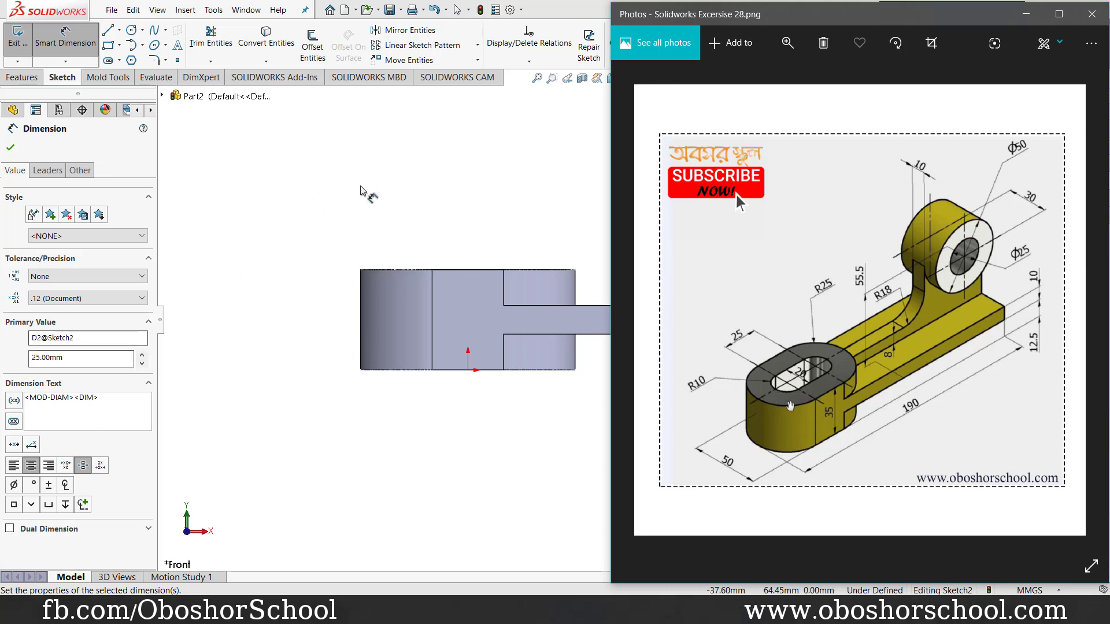
pyautogui.click(407, 191)
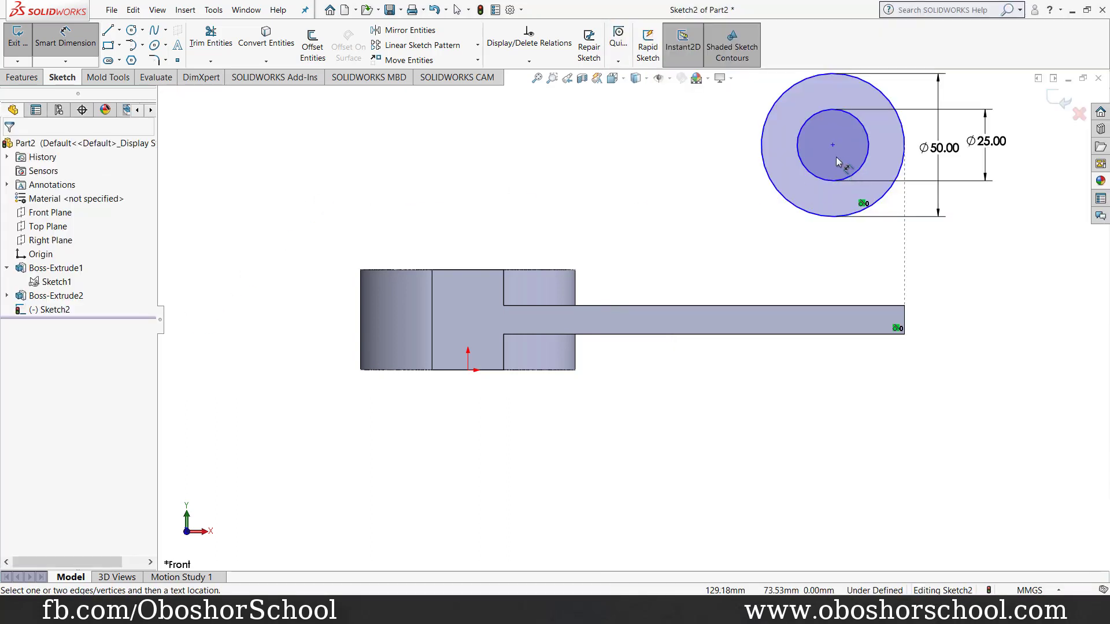
pyautogui.click(833, 146)
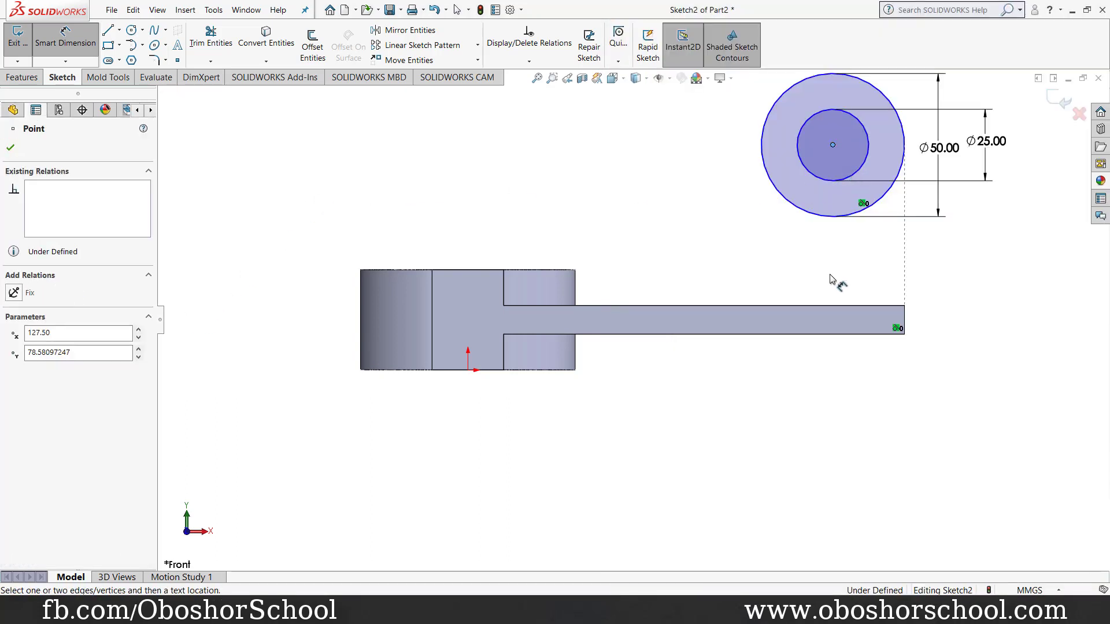
pyautogui.click(840, 306)
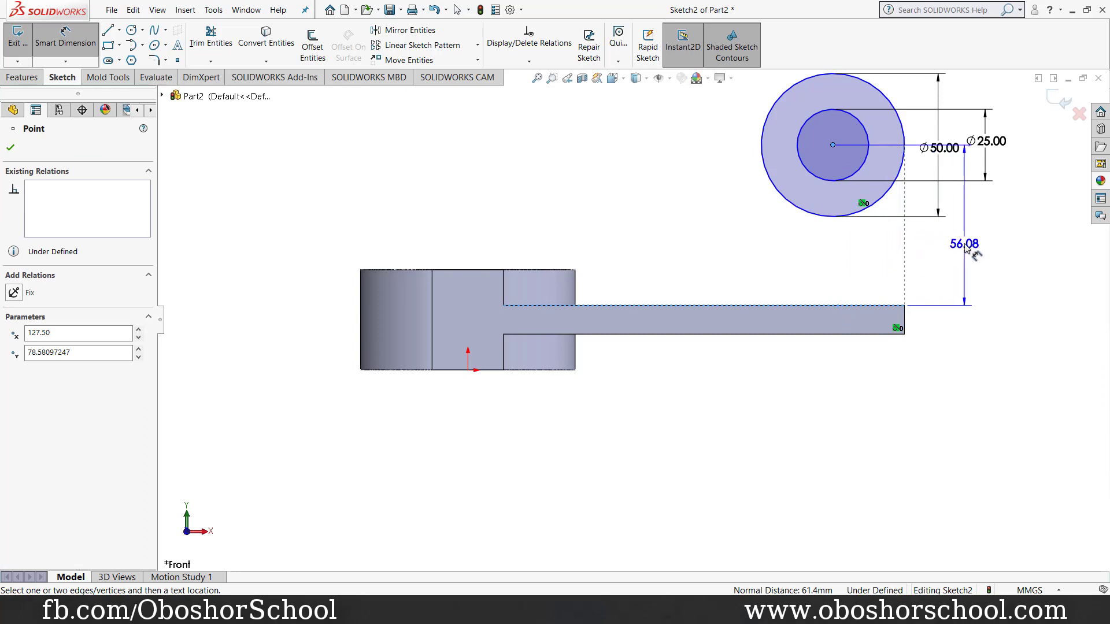
pyautogui.click(975, 232)
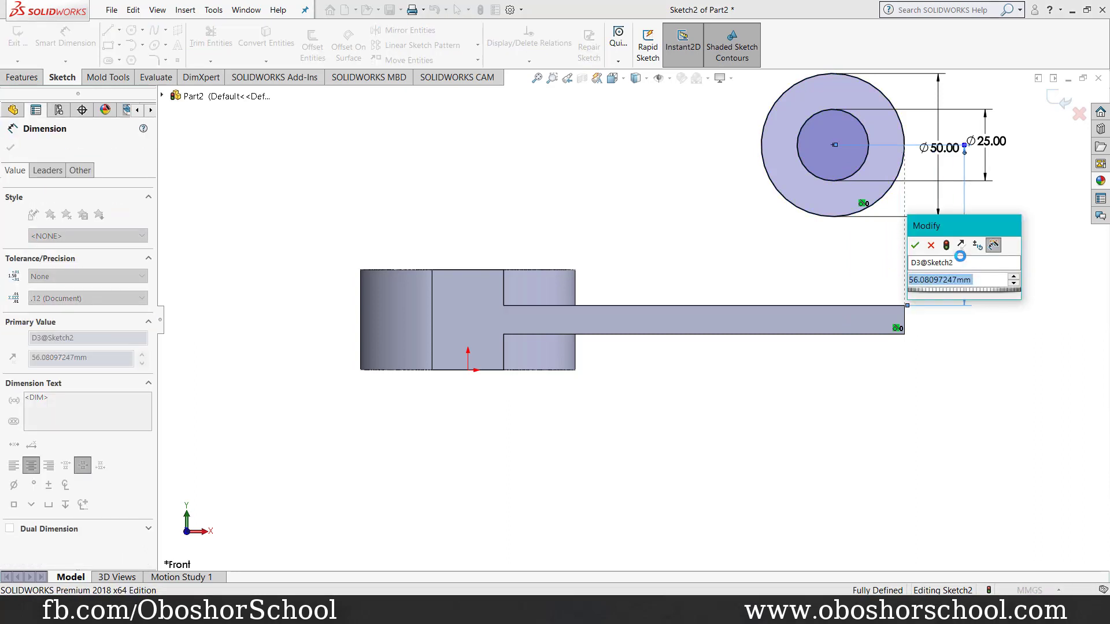
pyautogui.write('55.5')
pyautogui.press('Return')
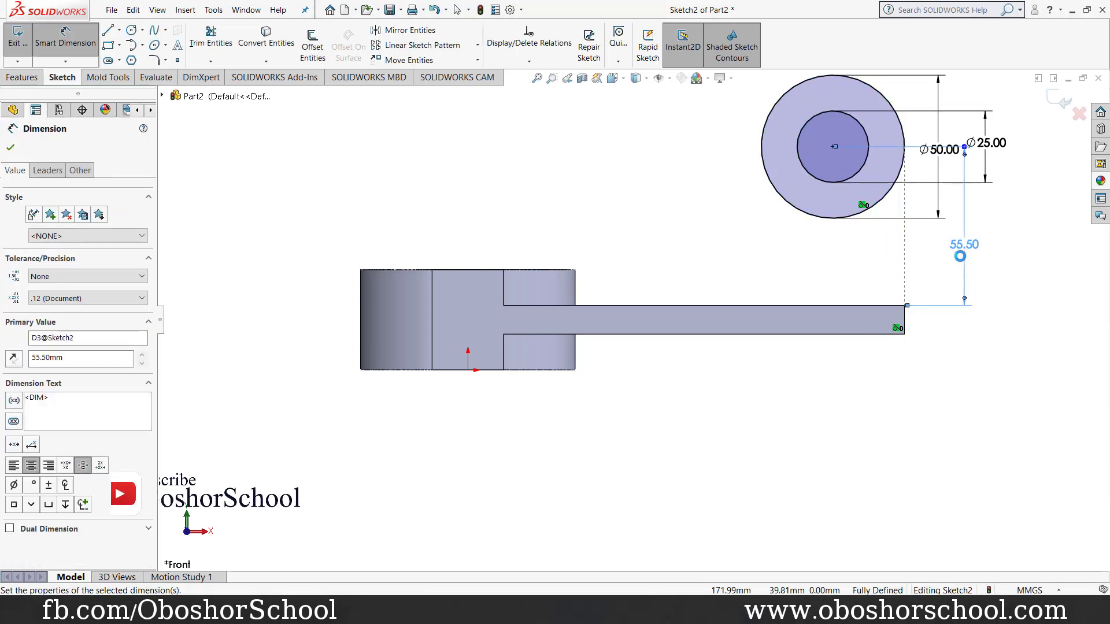
# Finish the two-circle sketch and extrude it as a boss 30 mm deep with the Mid Plane end condition.
pyautogui.press('Escape')
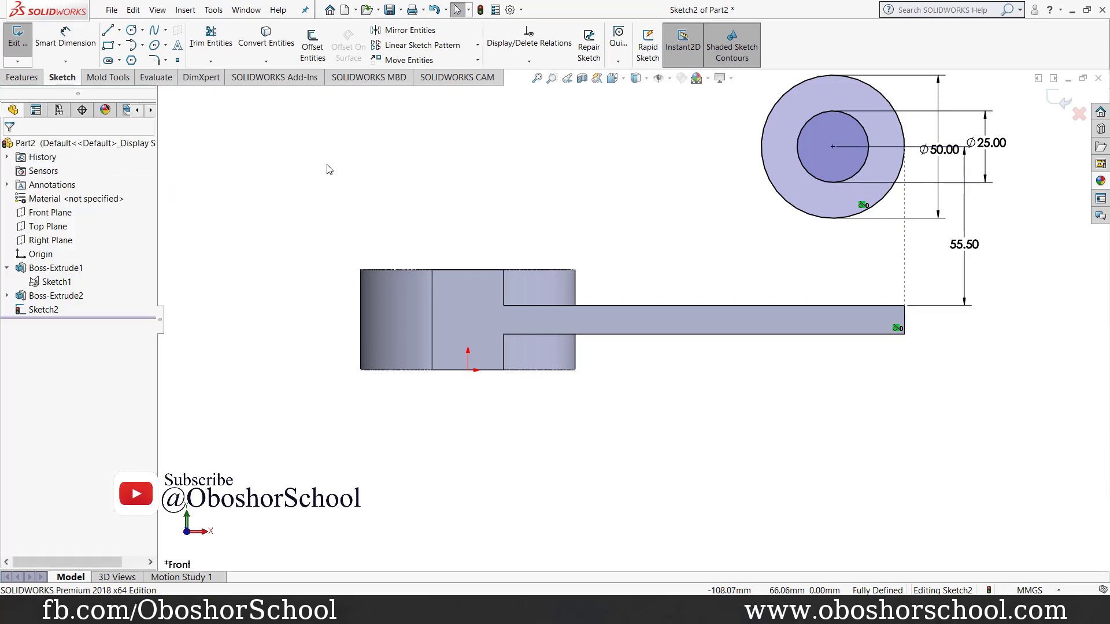
pyautogui.click(1060, 99)
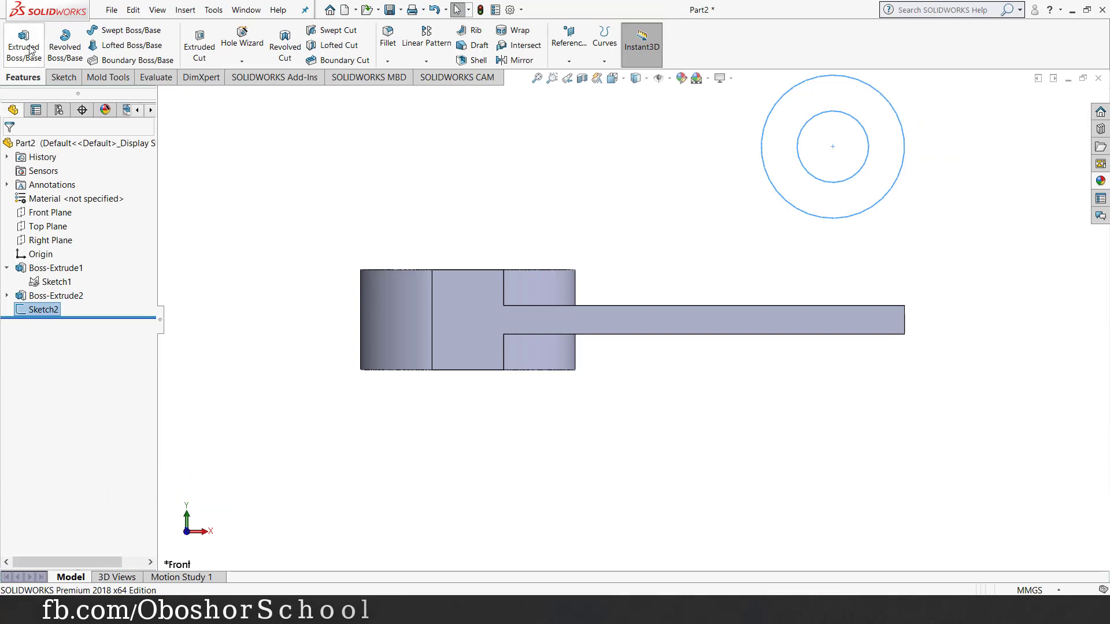
pyautogui.click(23, 43)
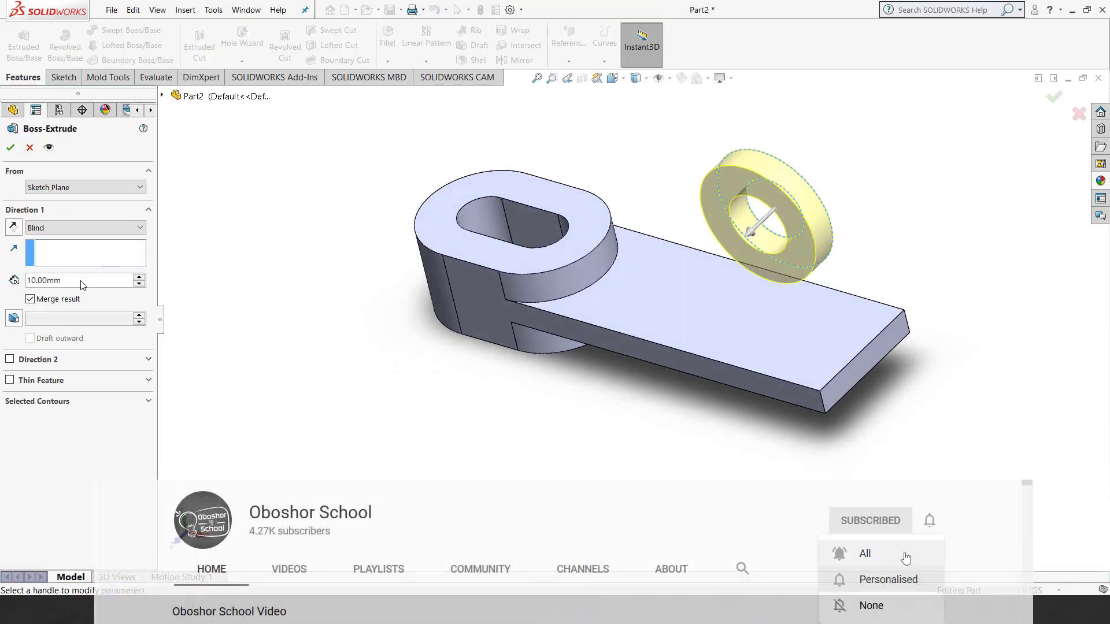
pyautogui.click(46, 281)
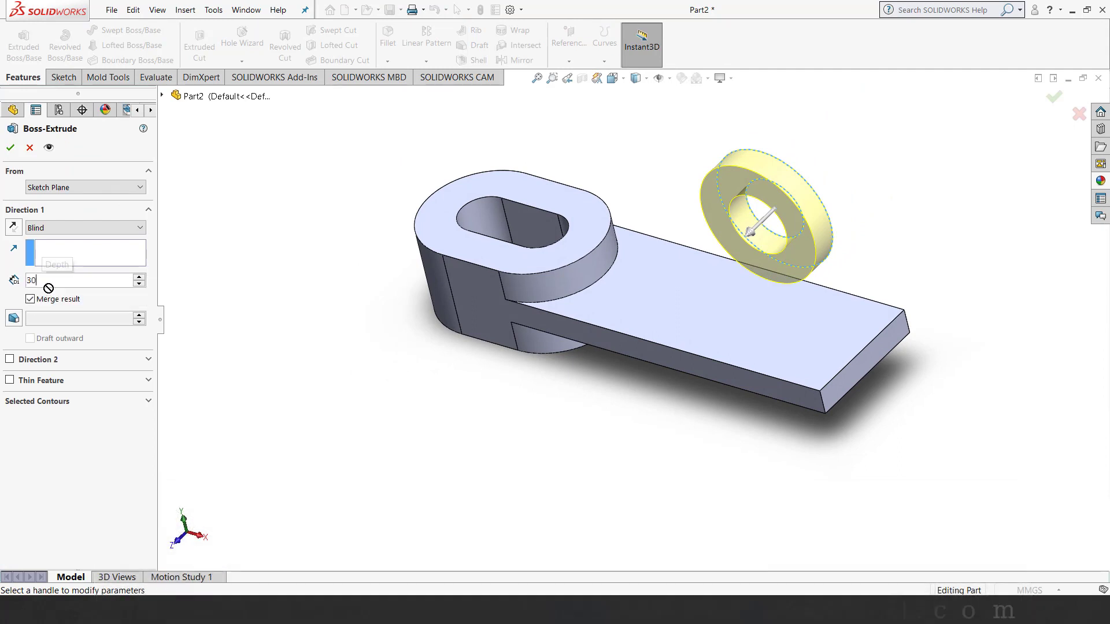
pyautogui.write('30')
pyautogui.press('Return')
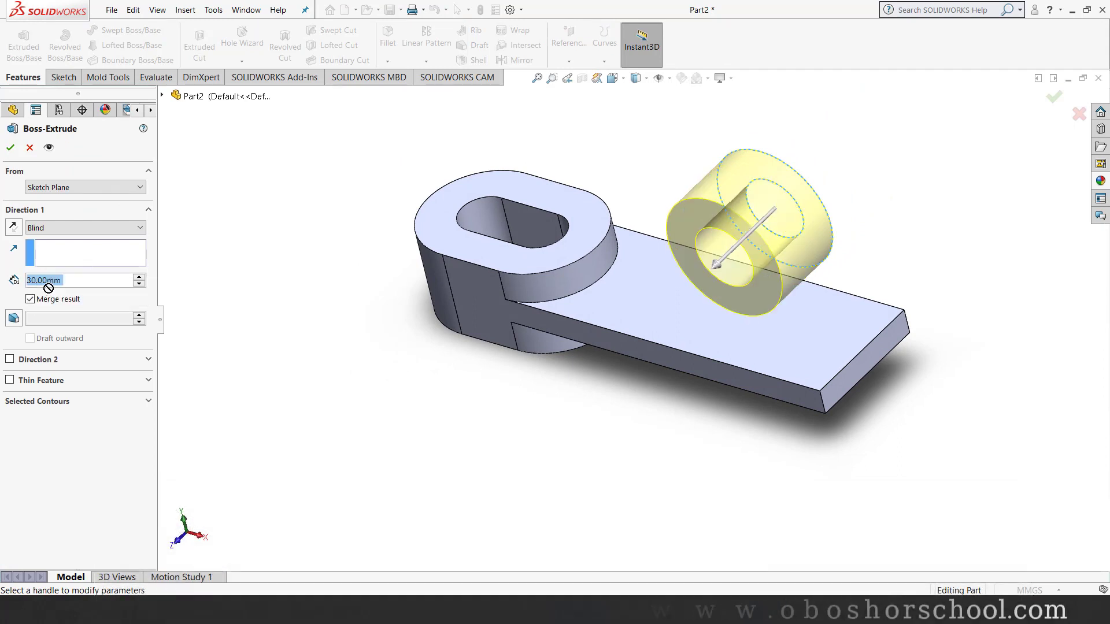
pyautogui.click(91, 229)
pyautogui.click(84, 299)
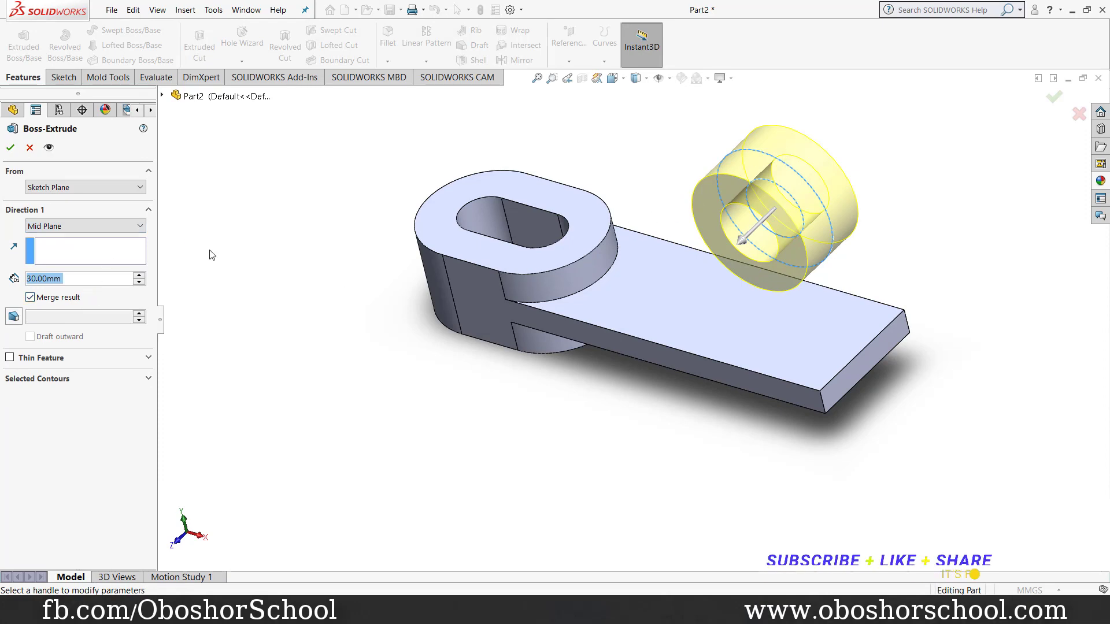
pyautogui.click(10, 148)
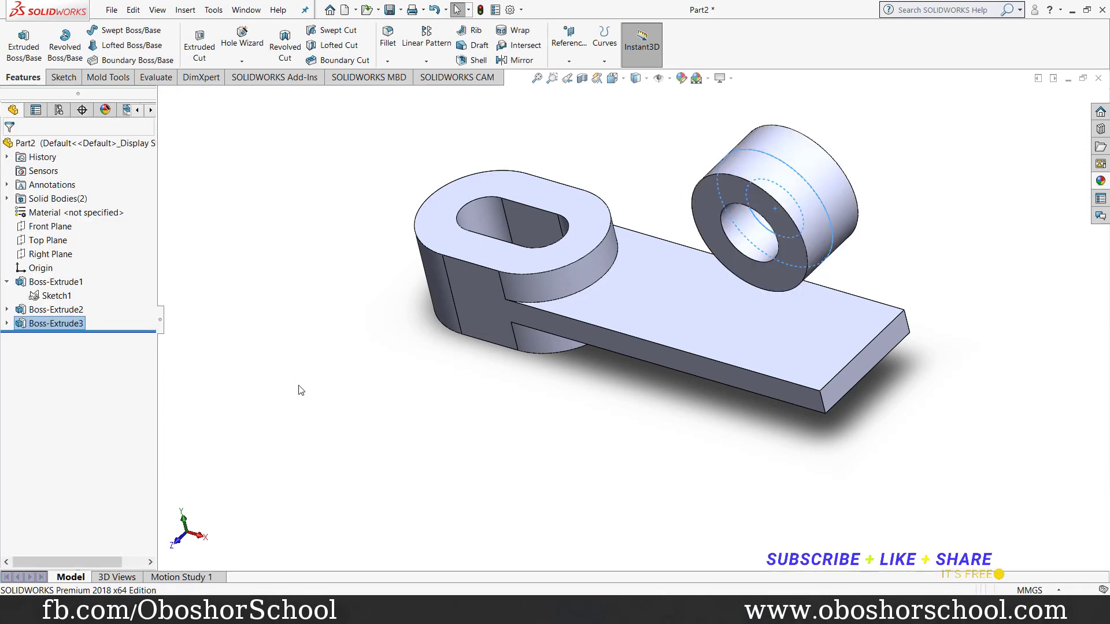
# Check the reference drawing and start a new sketch on the Front Plane, viewed from the front.
pyautogui.moveTo(300, 389); pyautogui.dragTo(528, 487, button='middle')
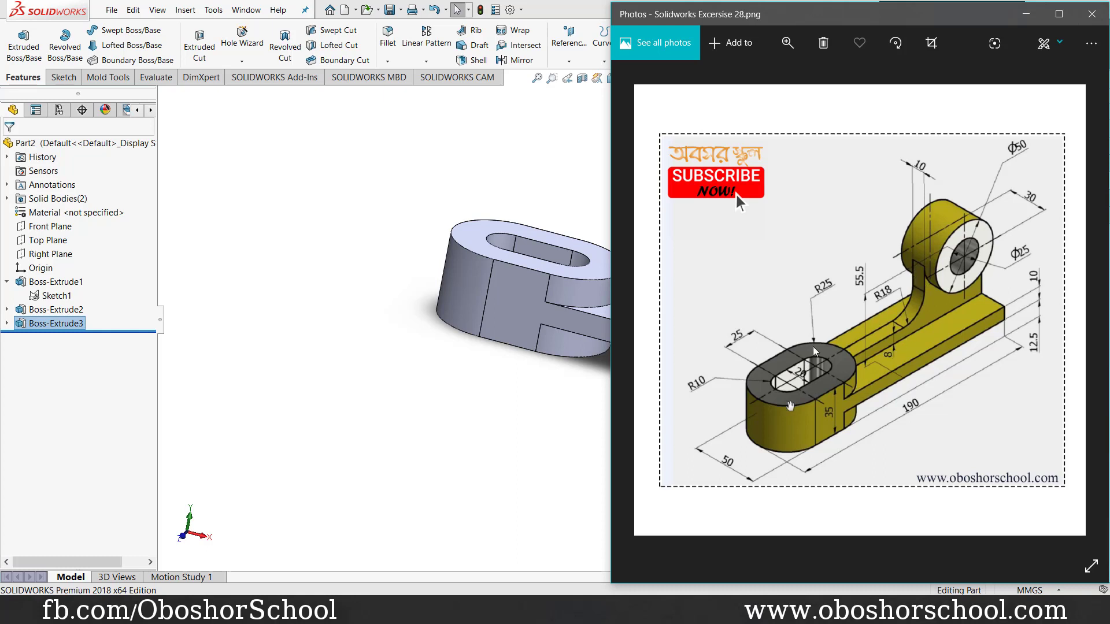
pyautogui.click(55, 226)
pyautogui.click(63, 209)
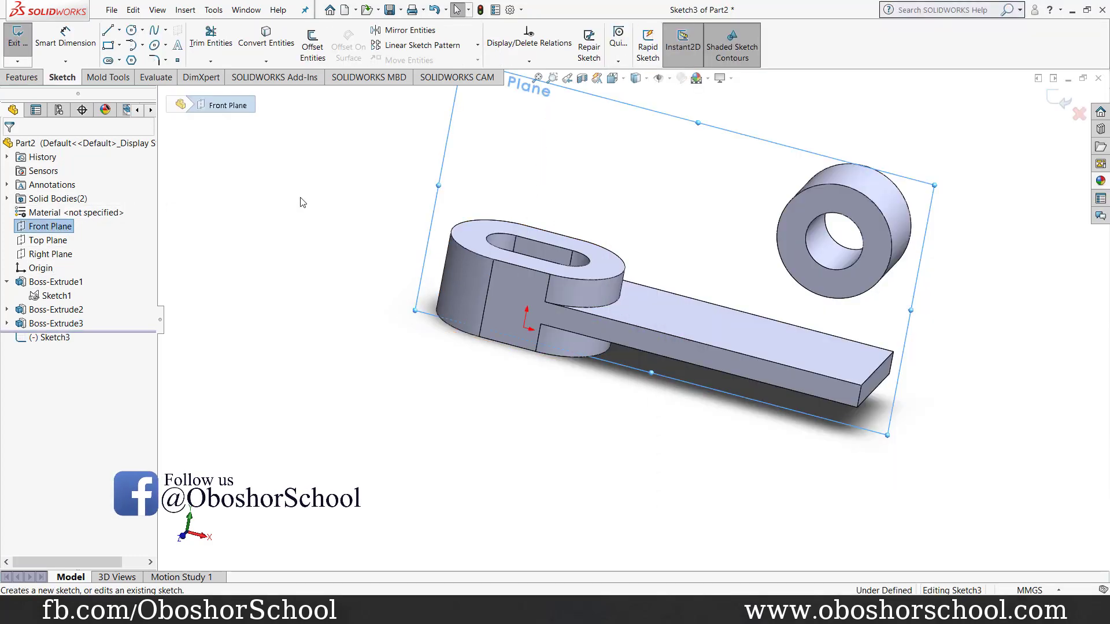
pyautogui.click(622, 79)
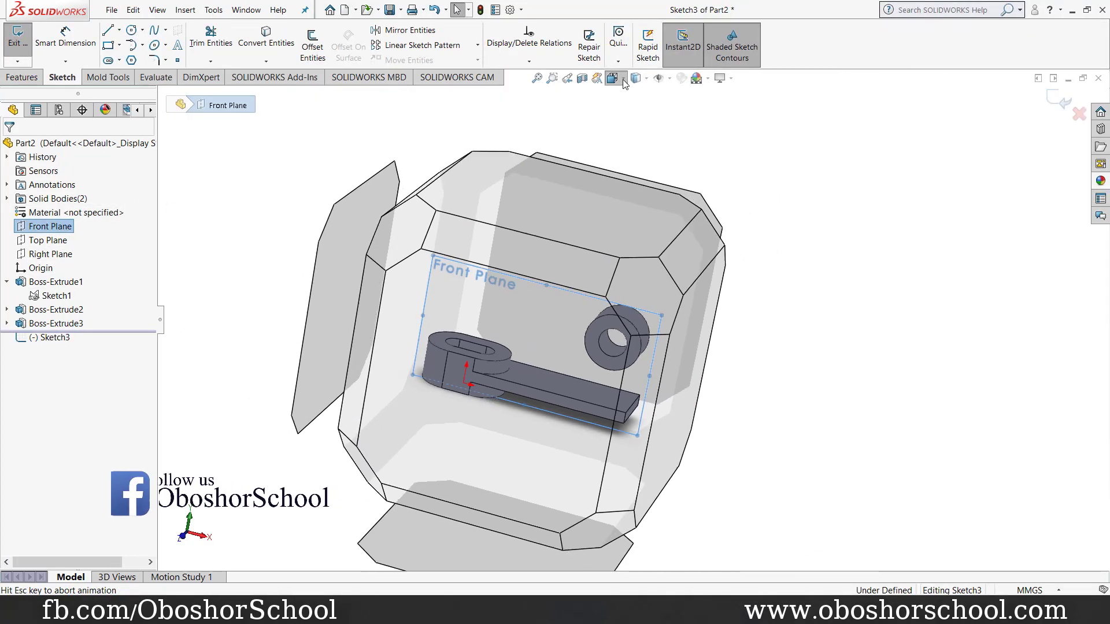
pyautogui.click(675, 143)
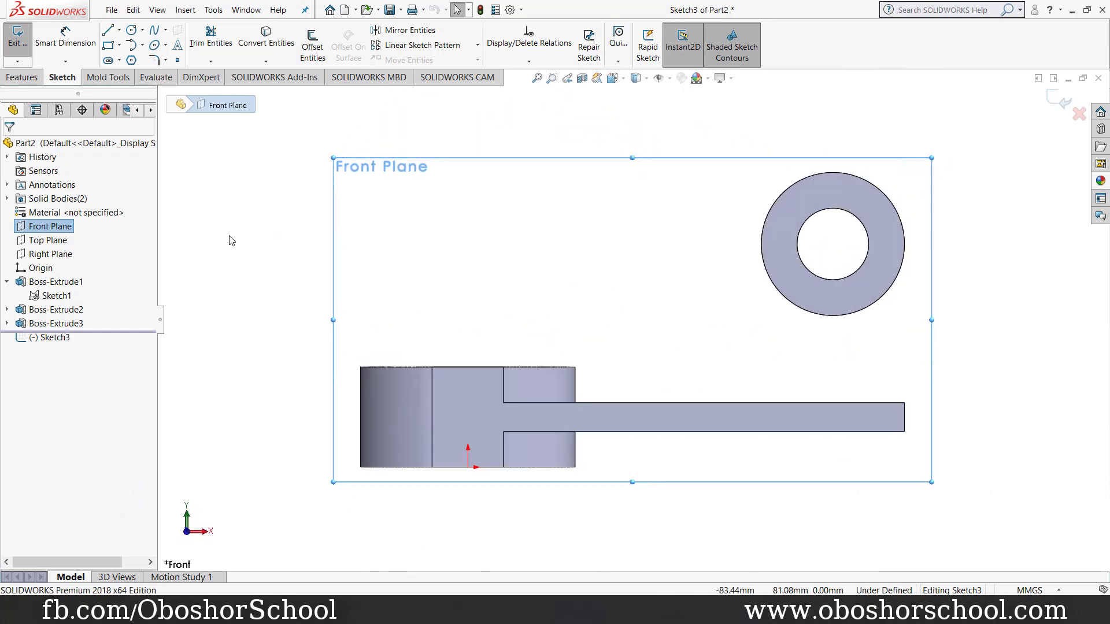
# Sketch connected lines from the ring's right quadrant down to the arm's end, along its top edge, up about 9 mm, across and up to the left quadrant.
pyautogui.click(111, 34)
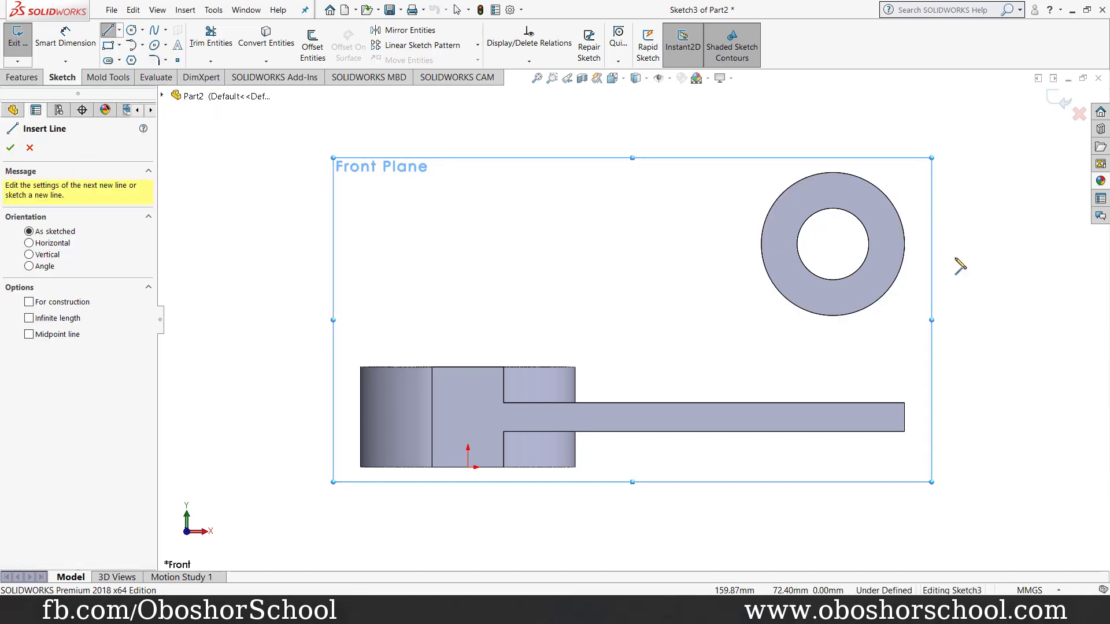
pyautogui.click(904, 244)
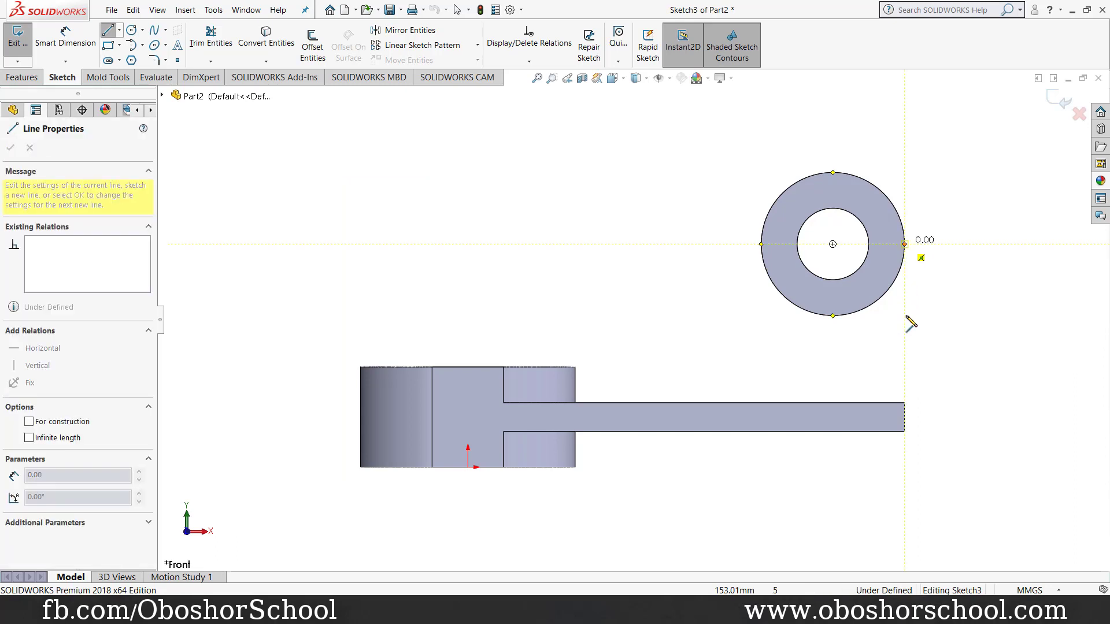
pyautogui.click(905, 402)
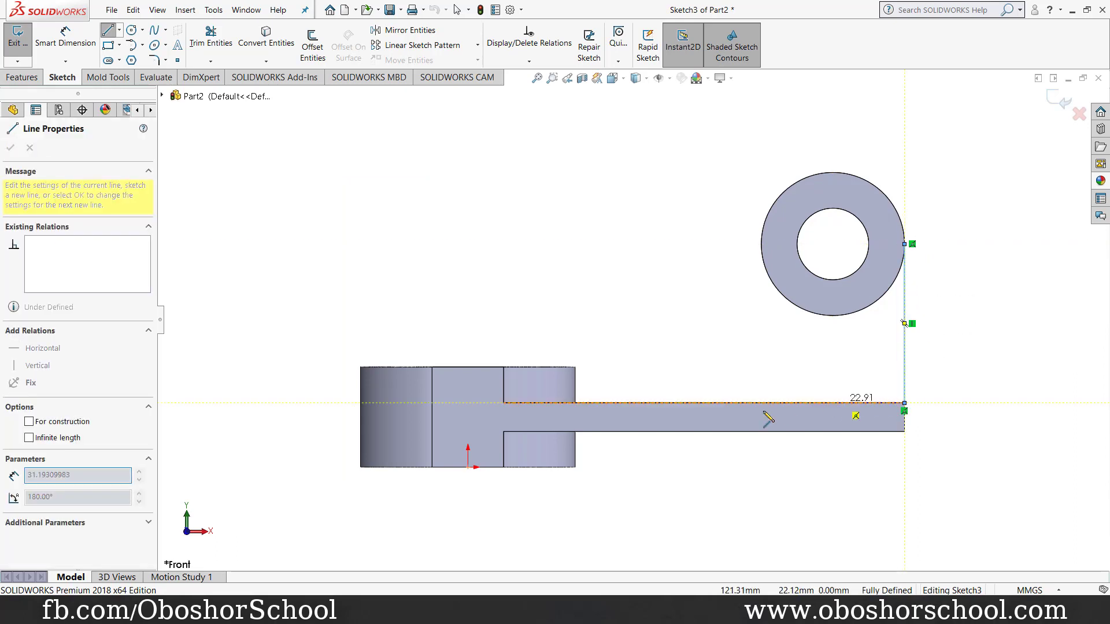
pyautogui.click(564, 403)
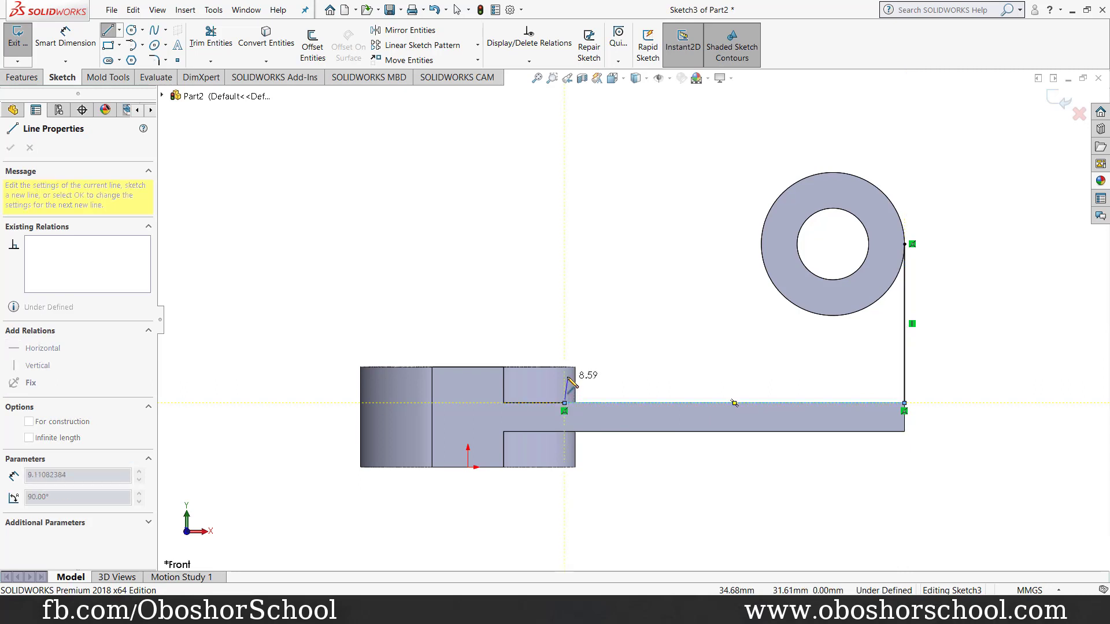
pyautogui.click(571, 378)
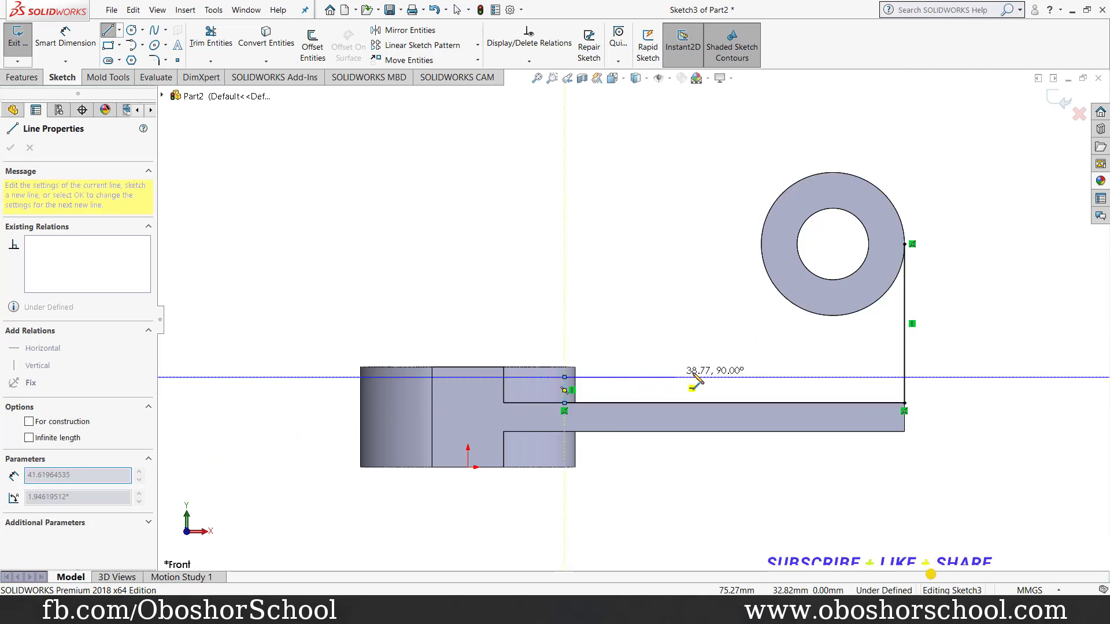
pyautogui.click(761, 378)
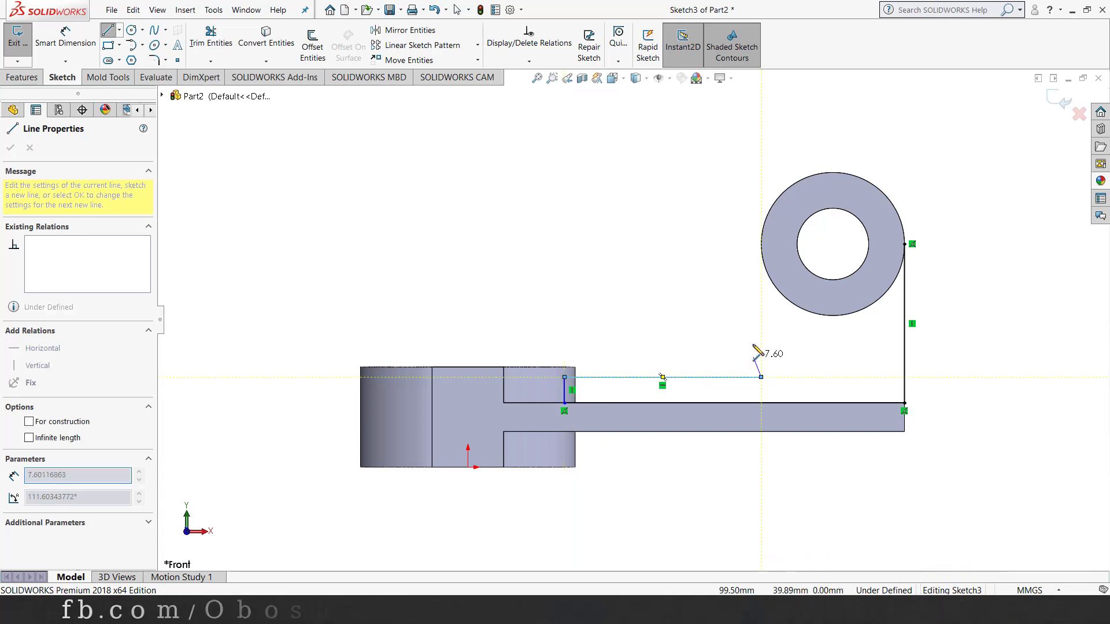
pyautogui.click(761, 244)
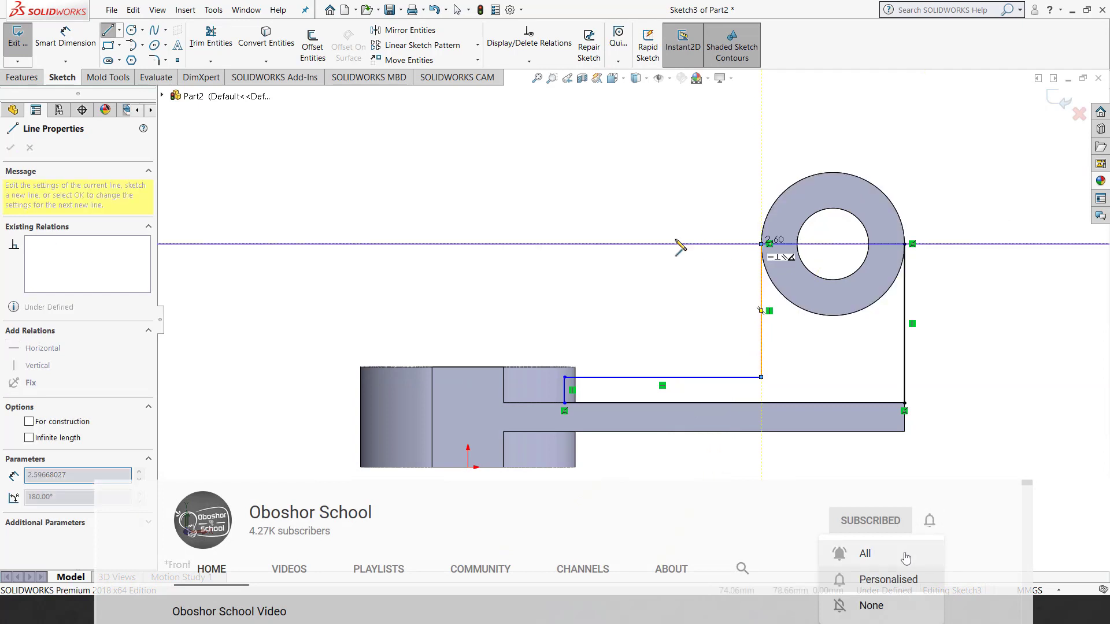
pyautogui.rightClick(688, 244)
pyautogui.click(719, 249)
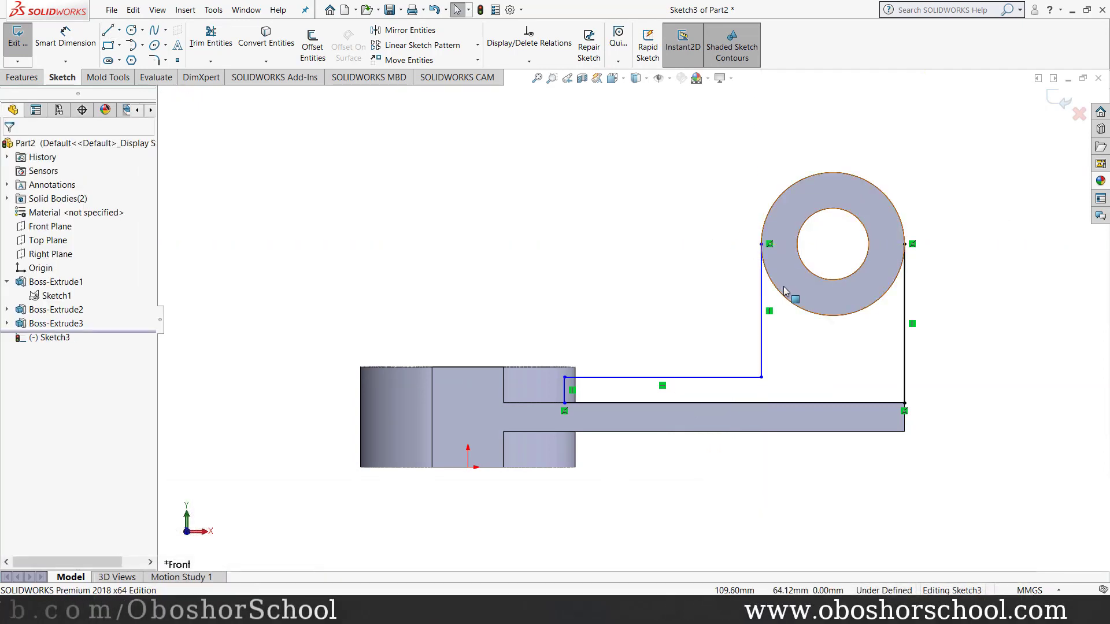
# Convert the ring's outer circular edge into the web sketch.
pyautogui.click(793, 310)
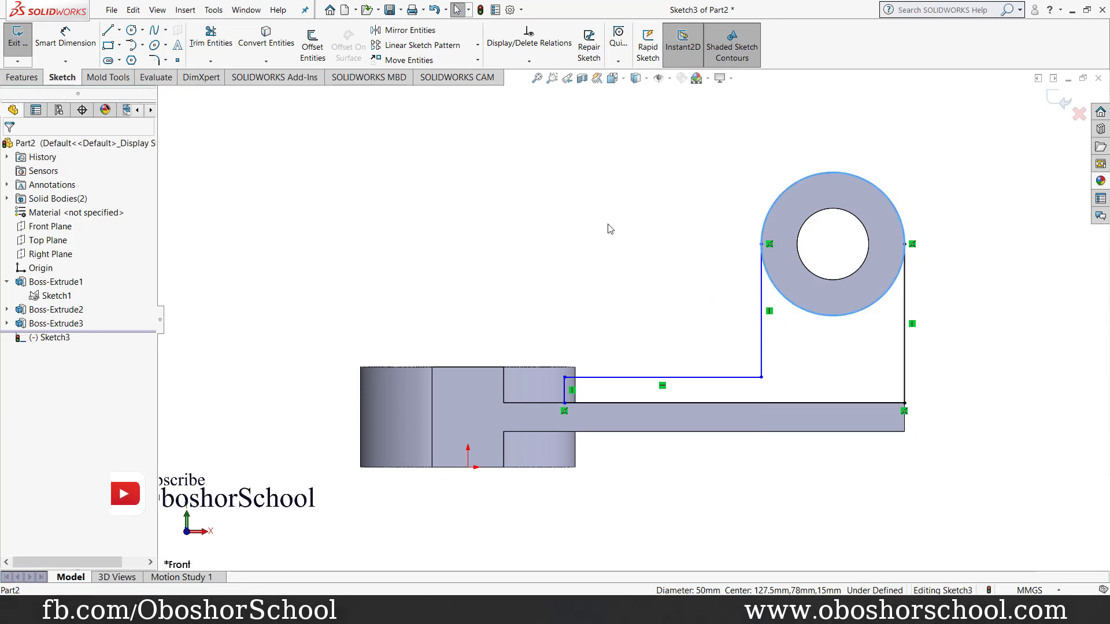
pyautogui.click(286, 45)
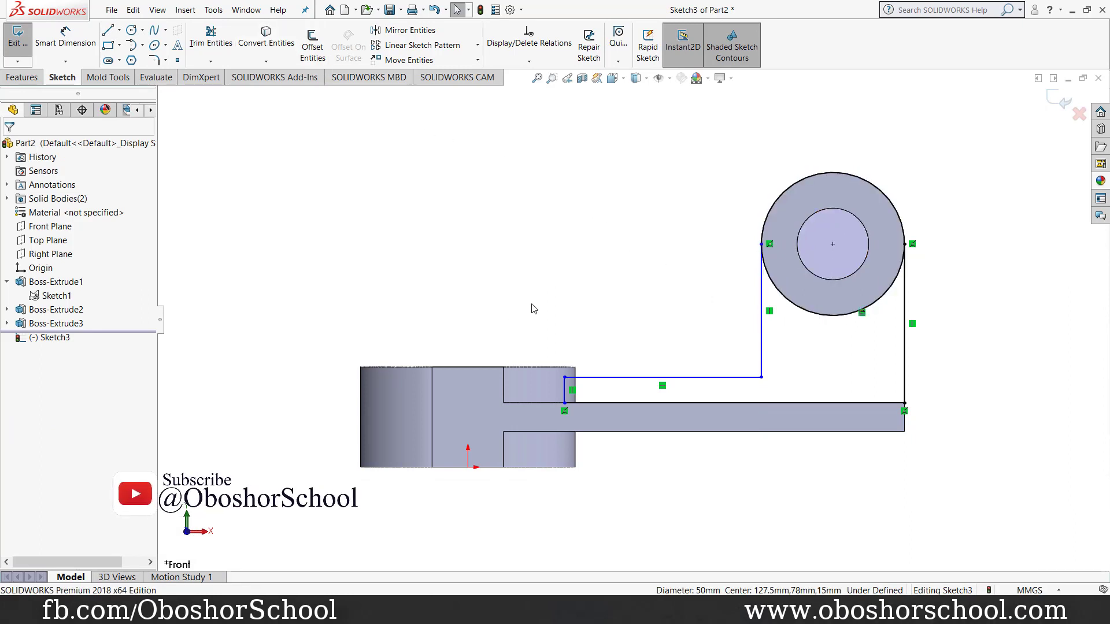
# Dimension the short vertical line beside the slotted hub to 8 mm.
pyautogui.click(77, 44)
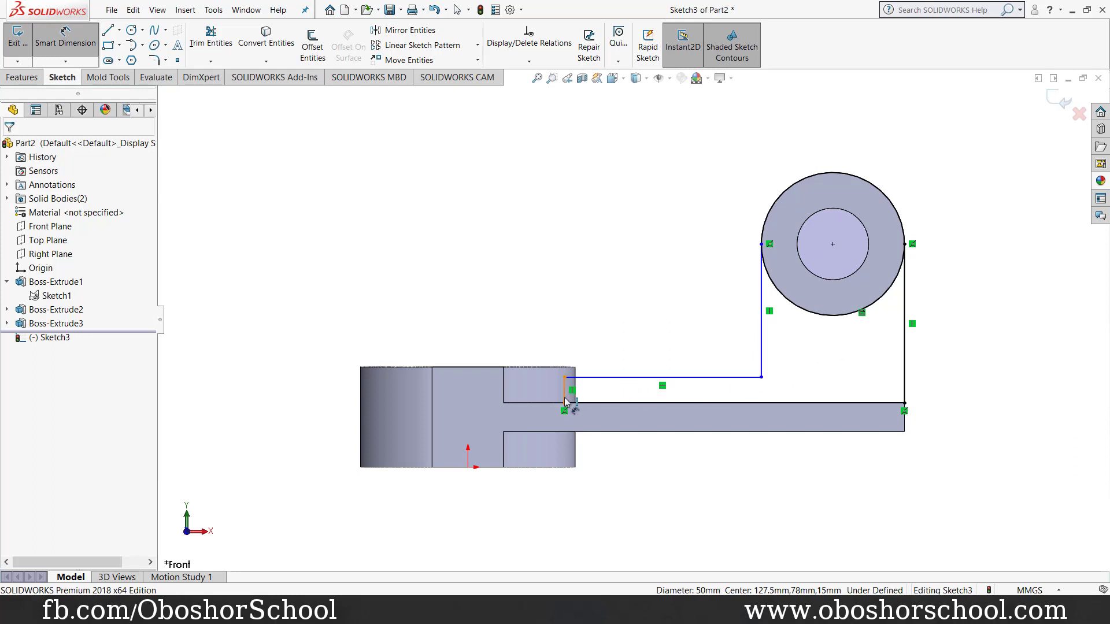
pyautogui.click(533, 398)
pyautogui.click(542, 393)
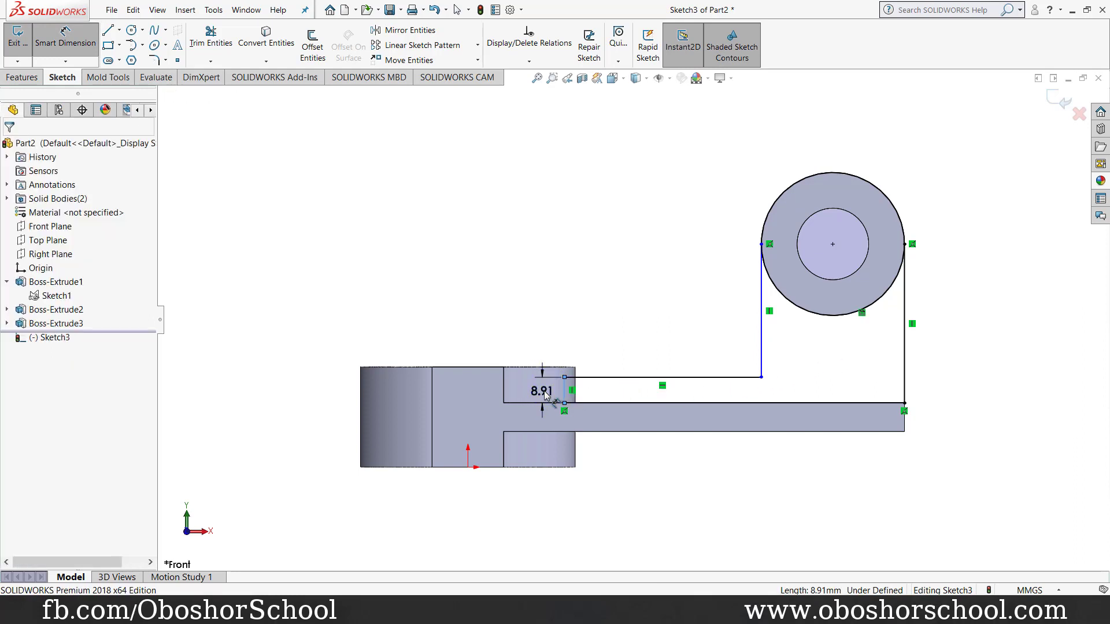
pyautogui.write('8')
pyautogui.press('Return')
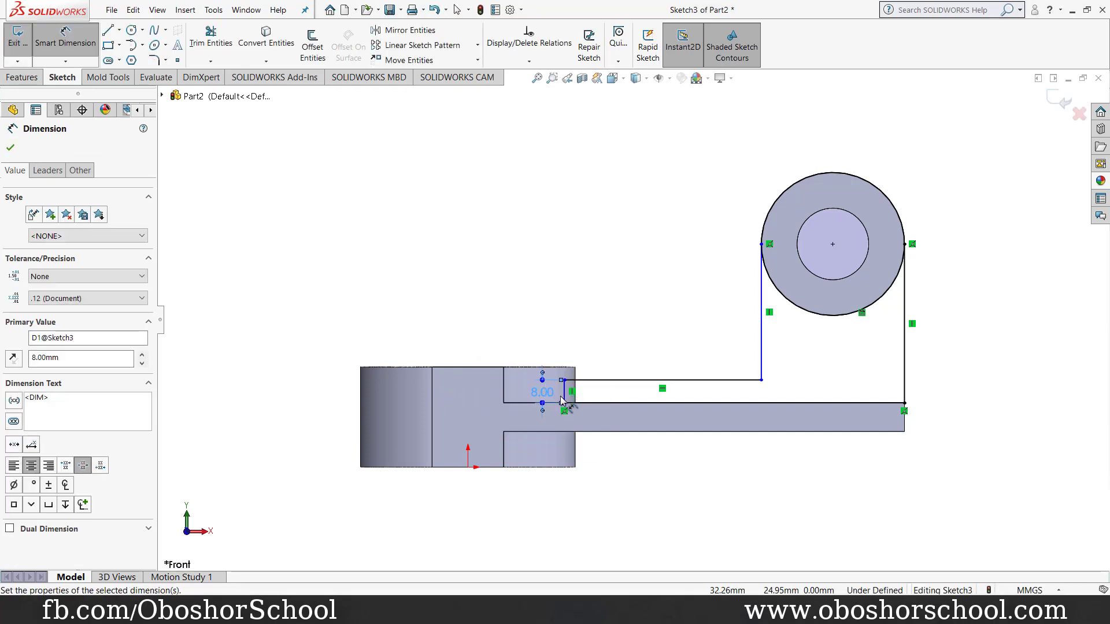
# Dimension the horizontal distance from the origin to the short vertical line as 34 mm.
pyautogui.click(468, 468)
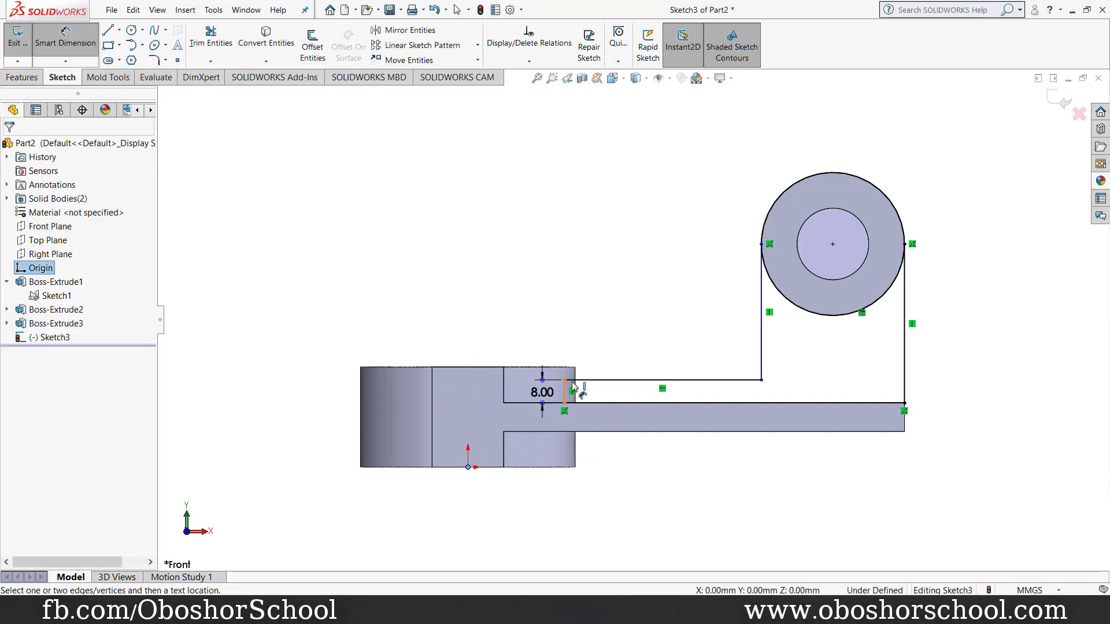
pyautogui.click(564, 398)
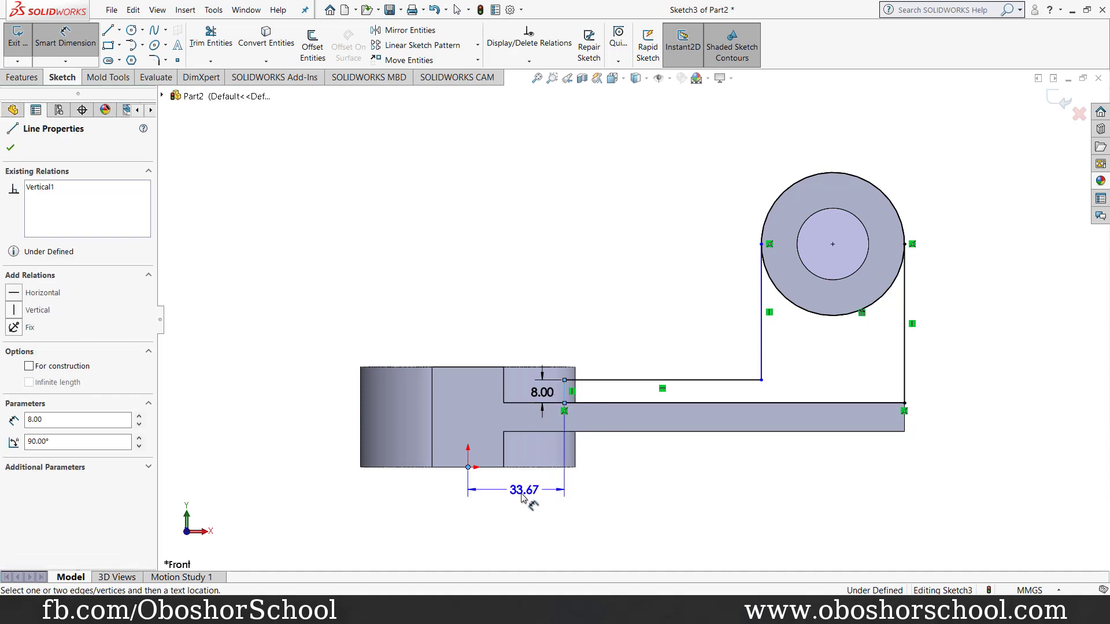
pyautogui.click(528, 498)
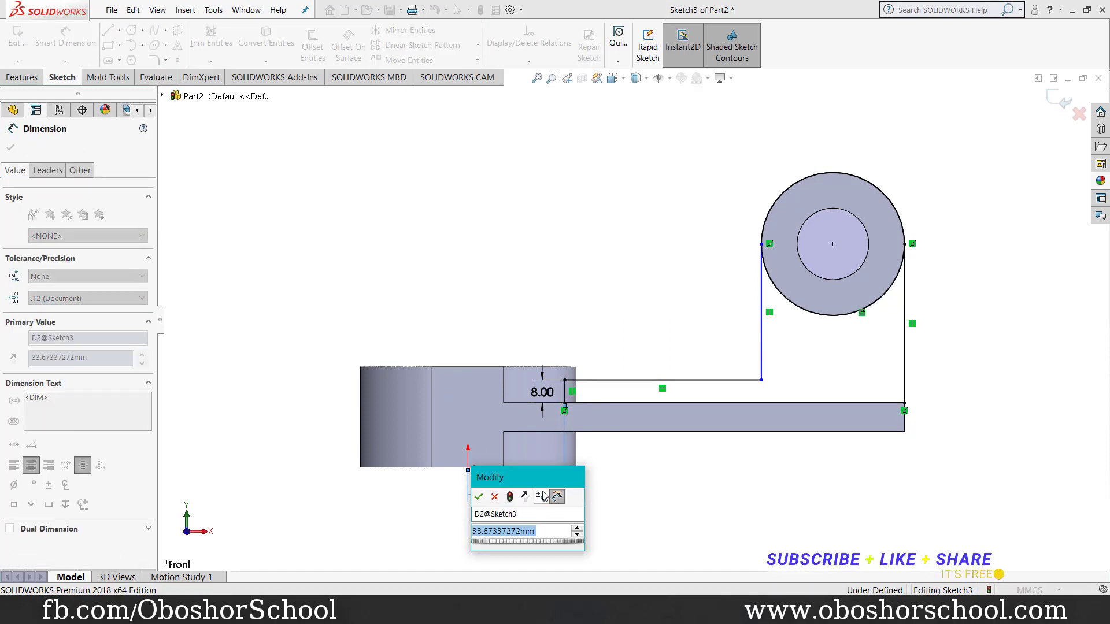
pyautogui.write('34')
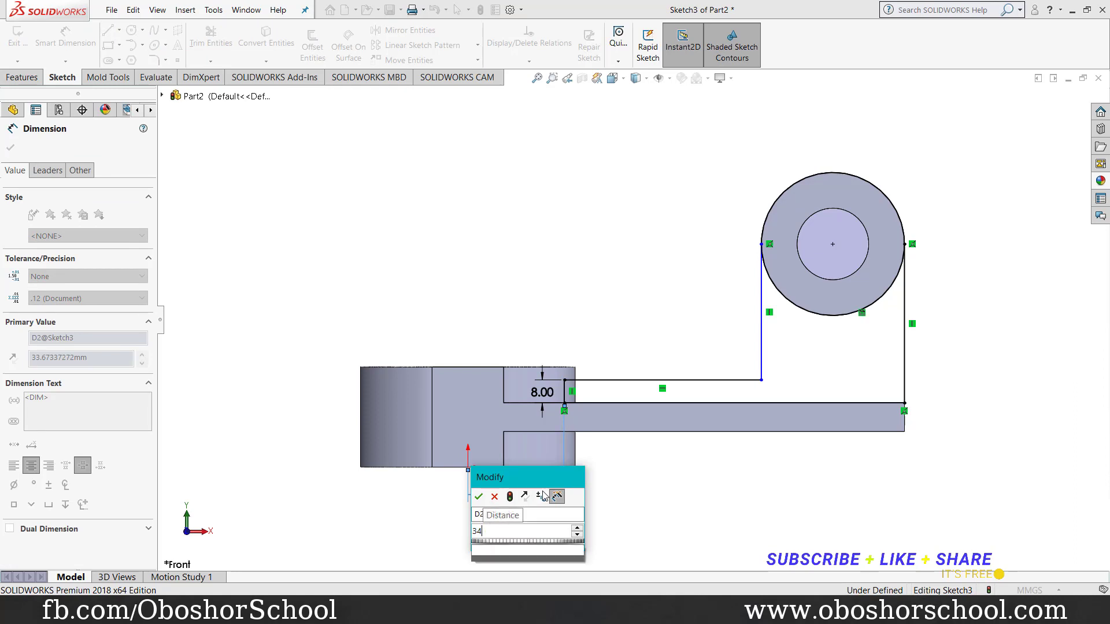
pyautogui.press('Return')
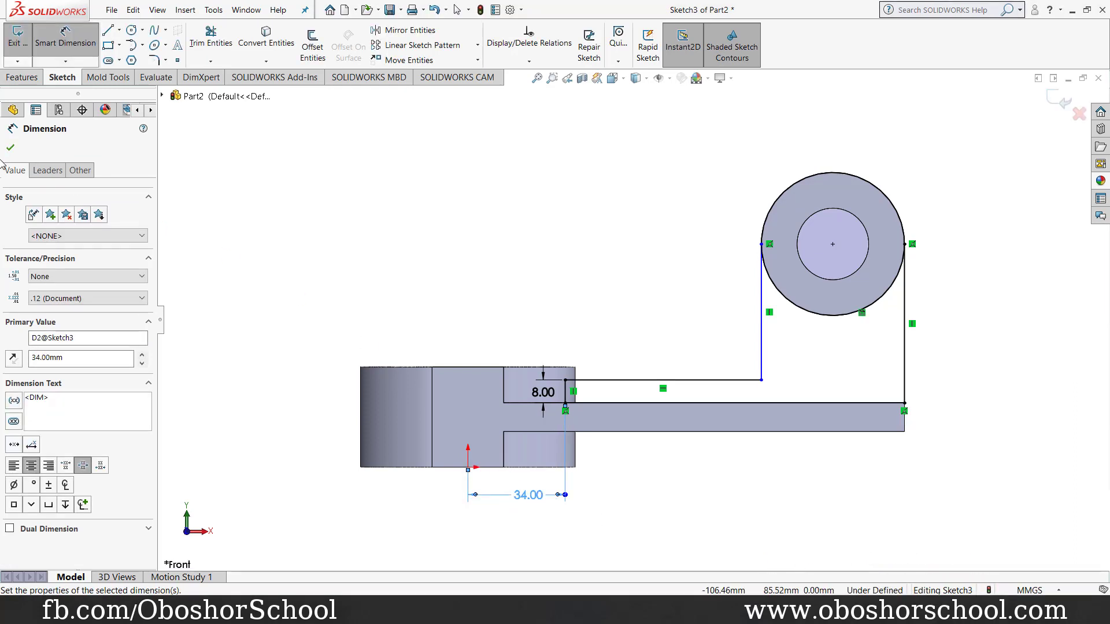
pyautogui.click(10, 148)
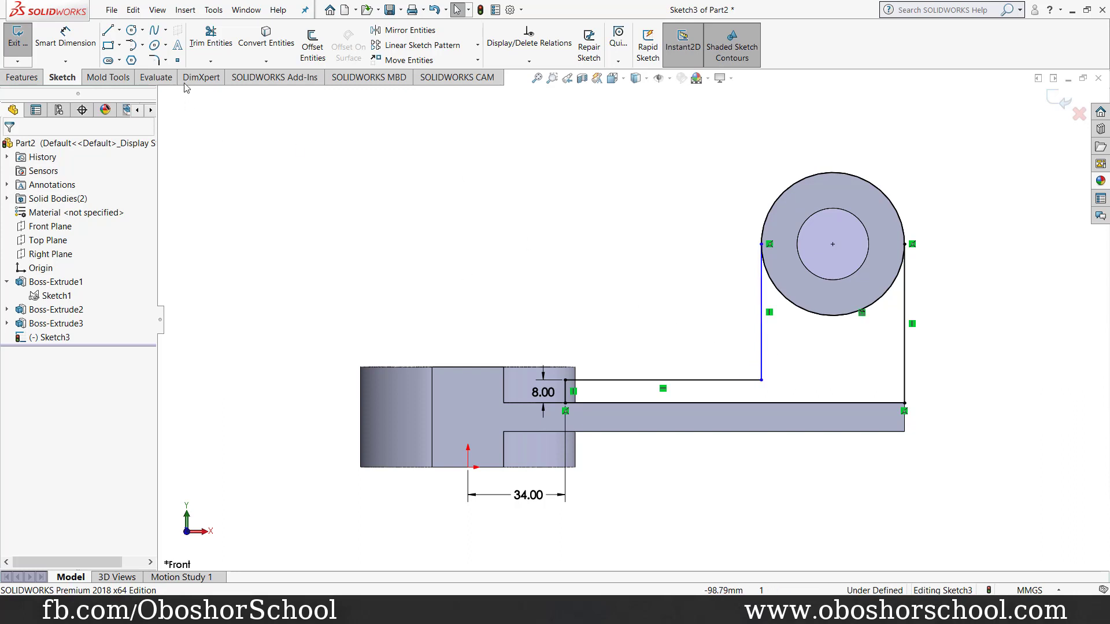
# Round the web outline's inner corner below the ring with an 18 mm sketch fillet.
pyautogui.click(160, 60)
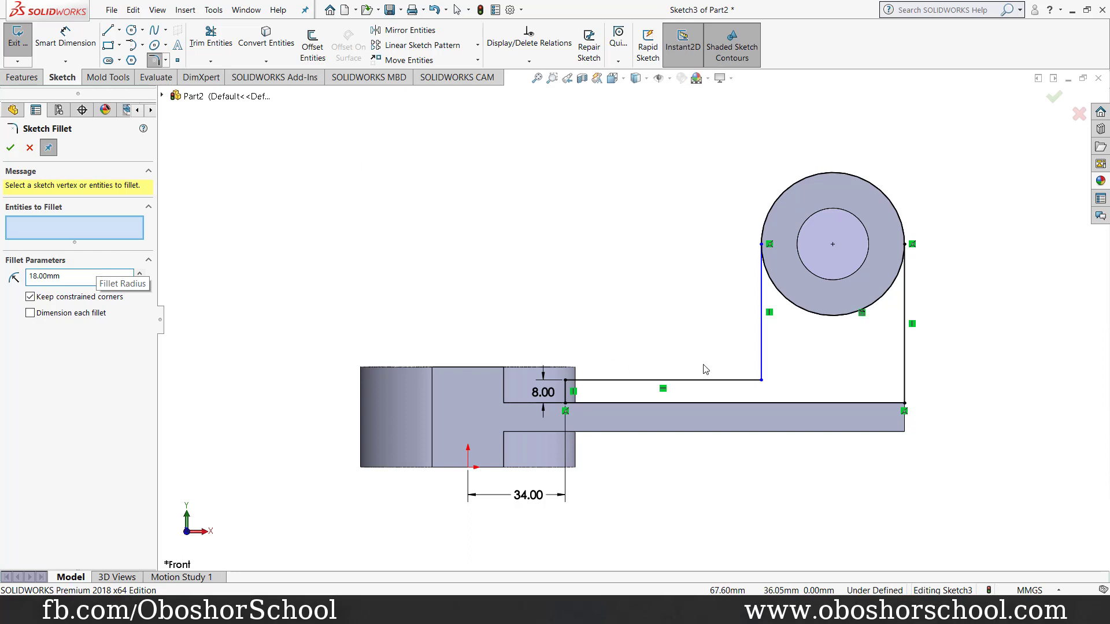
pyautogui.click(761, 380)
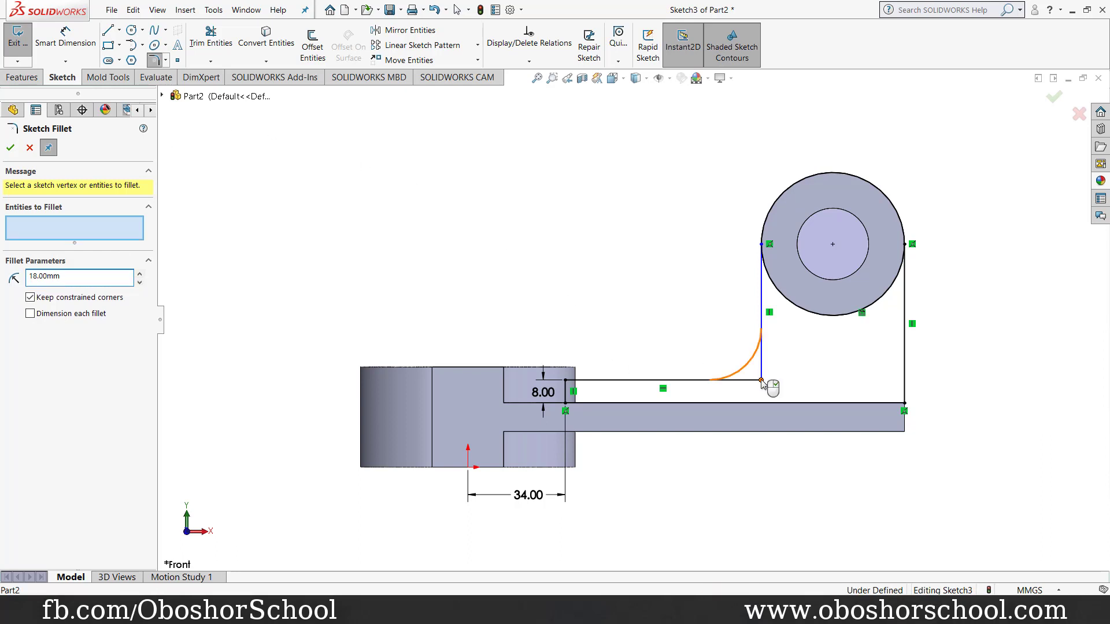
pyautogui.click(9, 150)
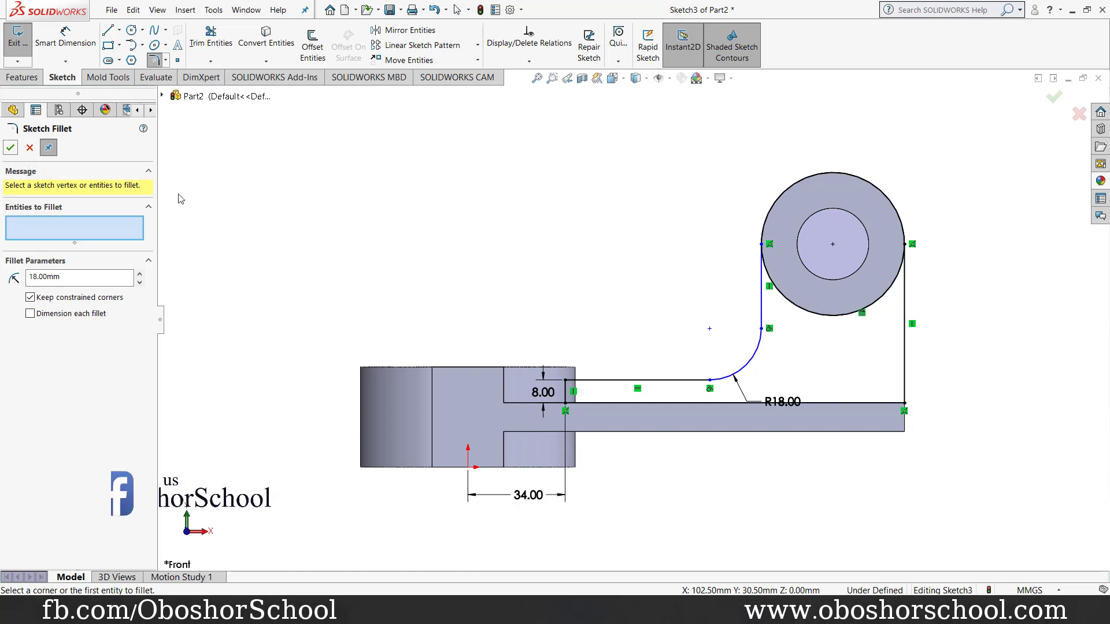
pyautogui.click(10, 150)
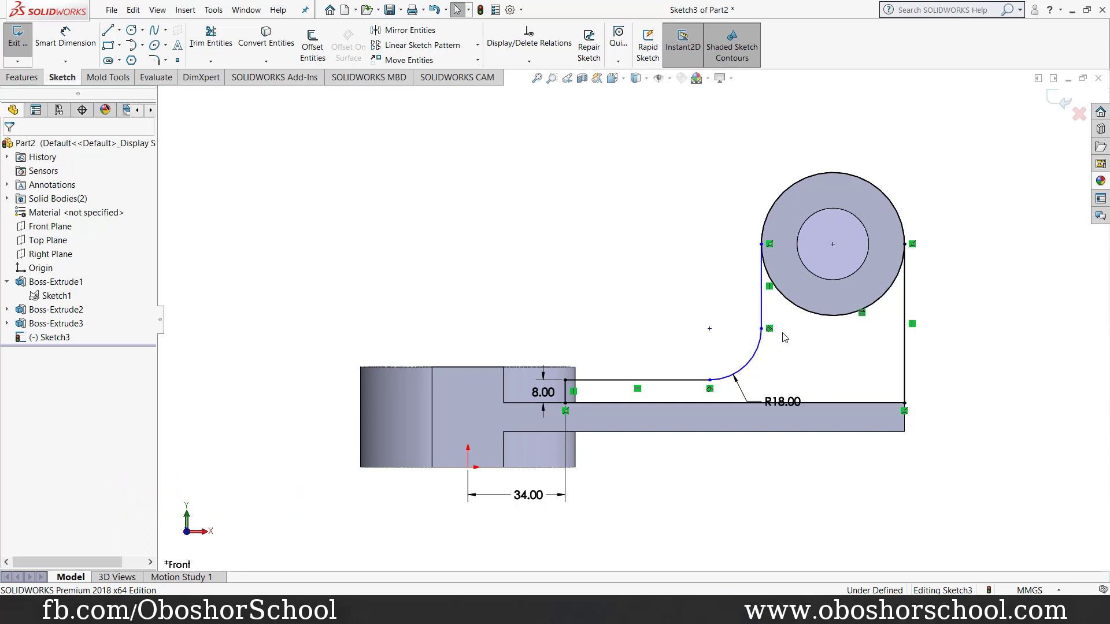
# Apply tangent relations between the 18 mm fillet arc and its adjoining vertical and horizontal lines.
pyautogui.moveTo(791, 336); pyautogui.dragTo(749, 318)
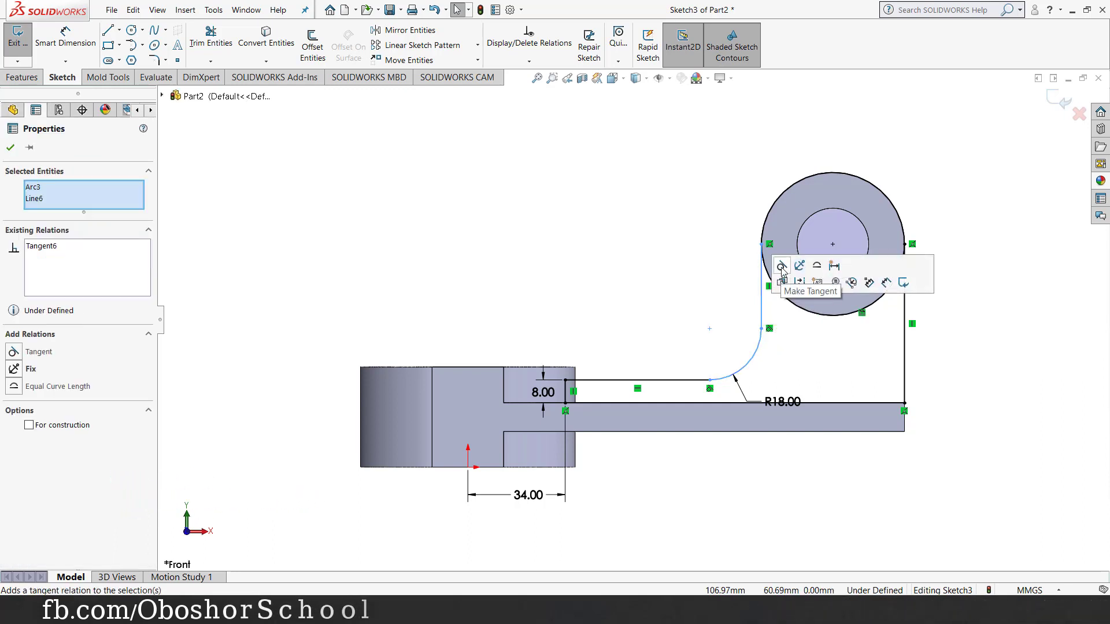
pyautogui.moveTo(728, 394); pyautogui.dragTo(699, 375)
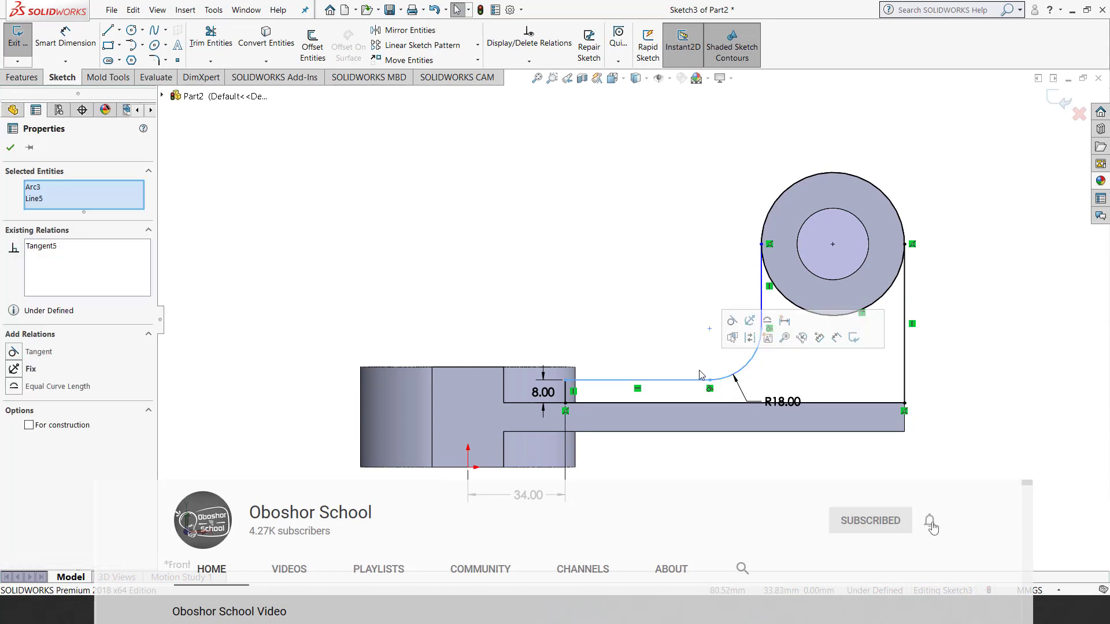
pyautogui.click(731, 321)
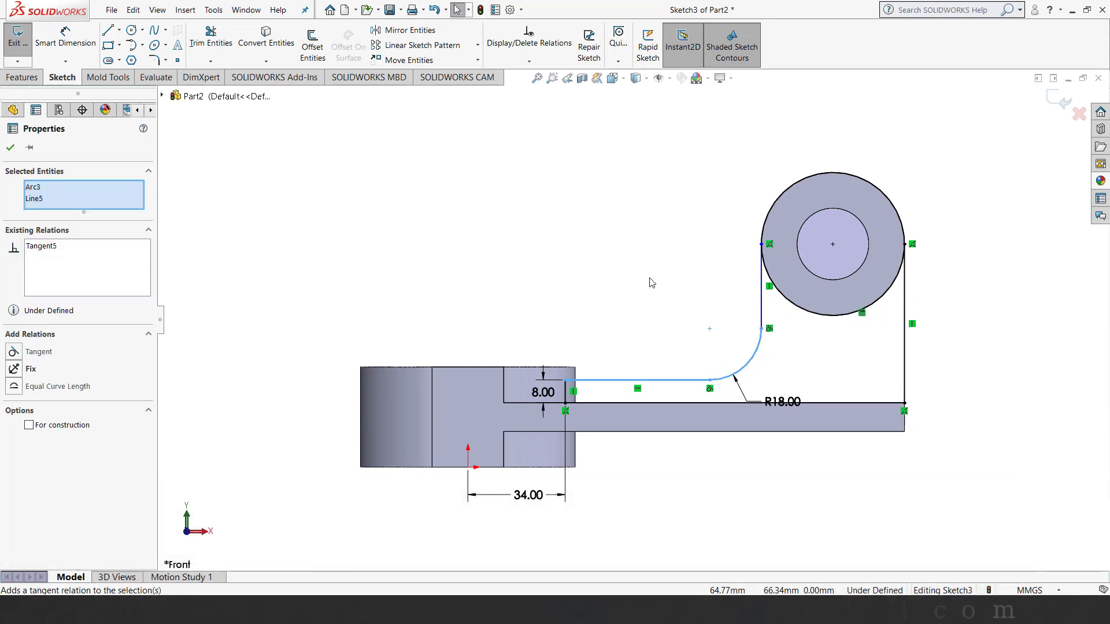
pyautogui.click(10, 148)
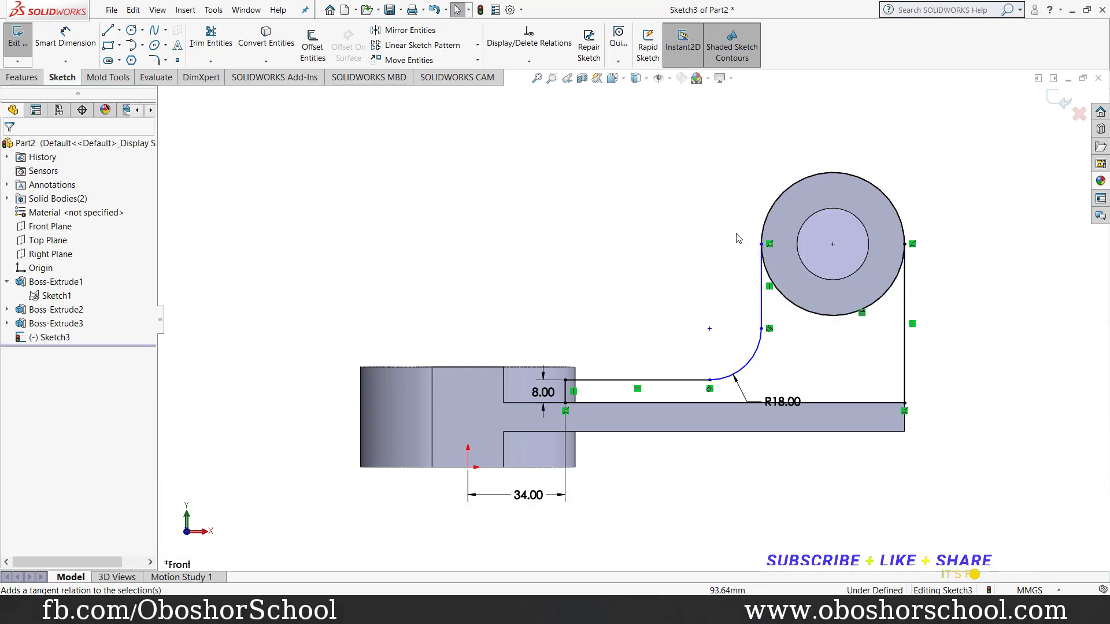
# Make the vertical line above the fillet arc tangent to the converted ring circle.
pyautogui.click(769, 277)
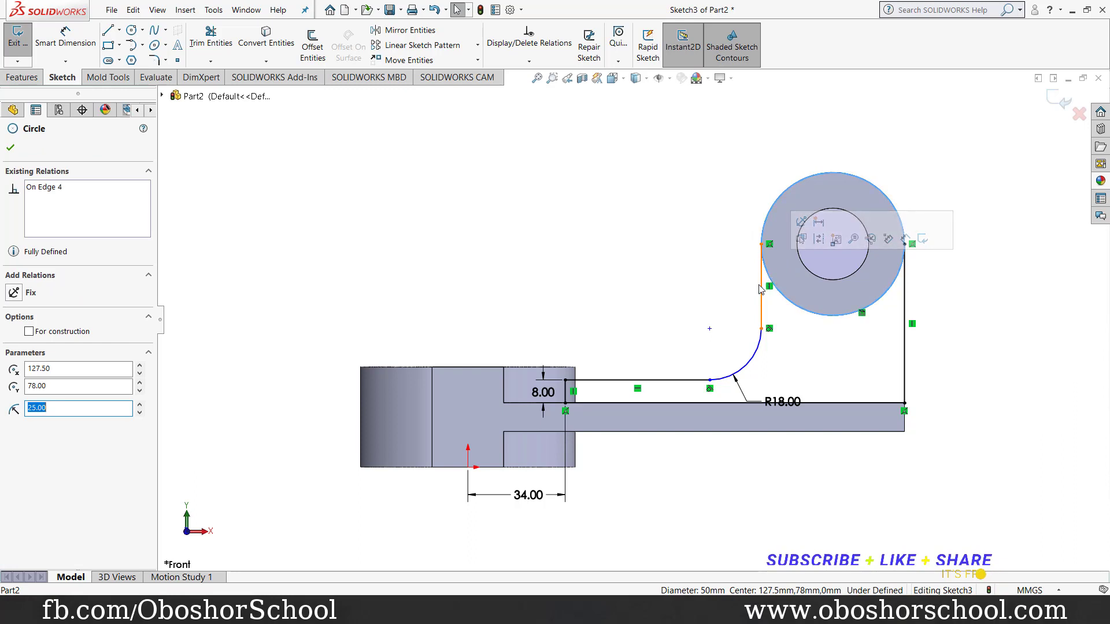
pyautogui.click(762, 283)
pyautogui.keyDown('ctrl'); pyautogui.click(766, 269); pyautogui.keyUp('ctrl')
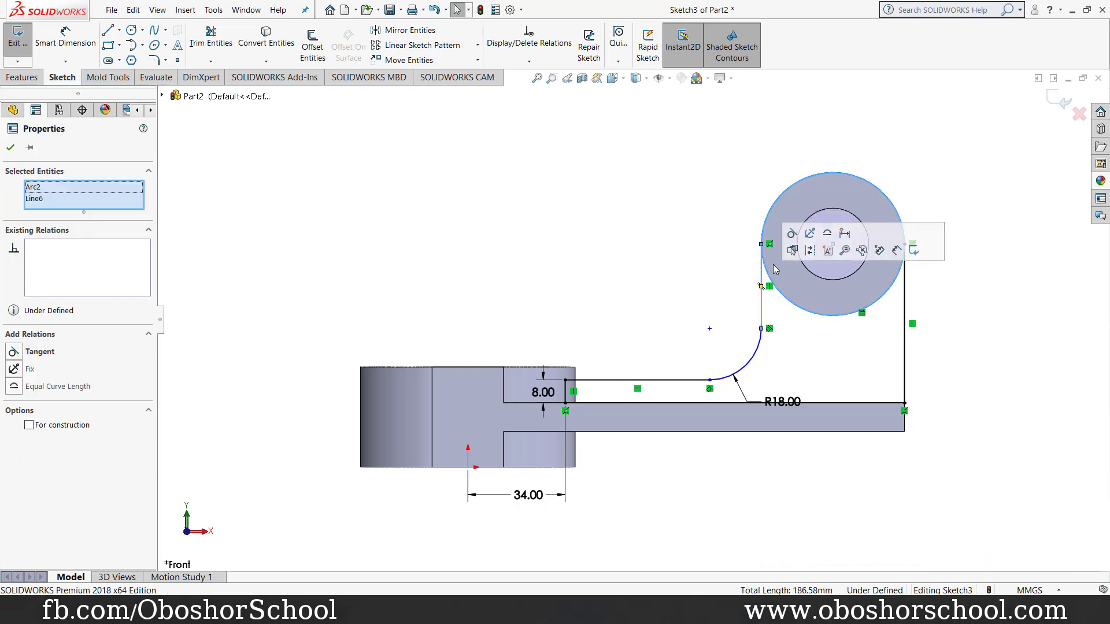
pyautogui.click(792, 234)
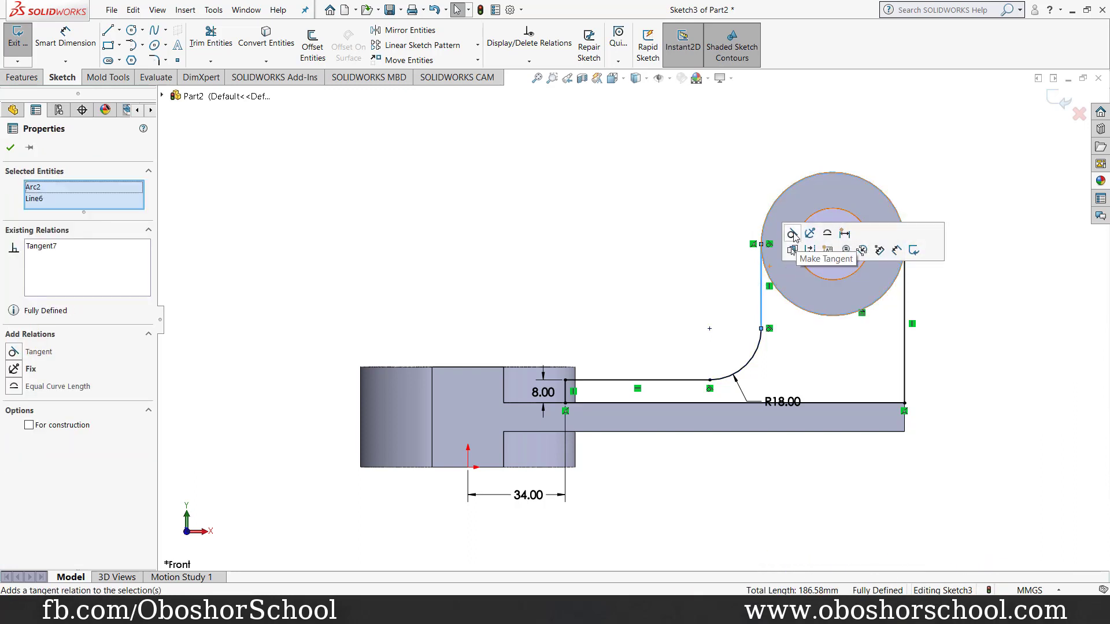
pyautogui.click(10, 149)
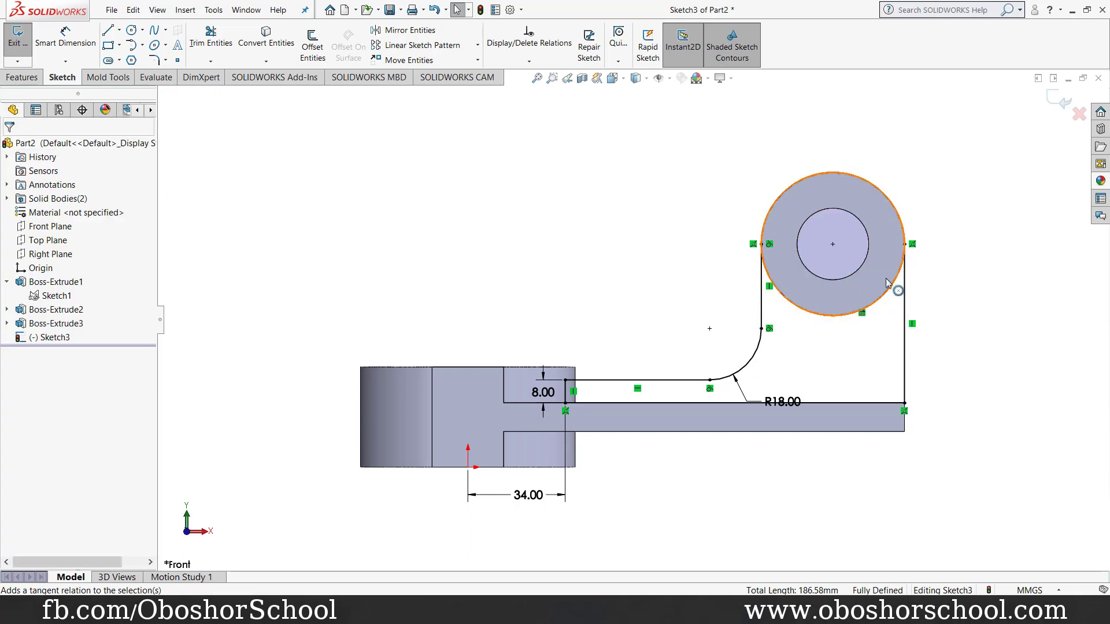
# Trim away the upper half of the converted ring circle with Power trim and exit the web sketch.
pyautogui.click(210, 38)
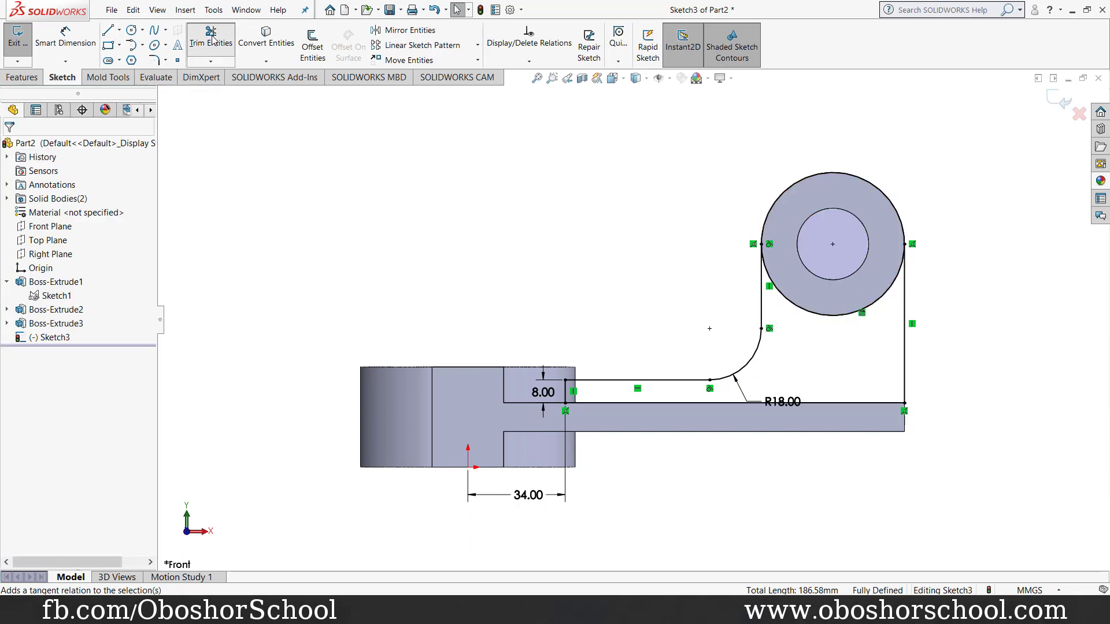
pyautogui.moveTo(783, 174); pyautogui.dragTo(797, 188)
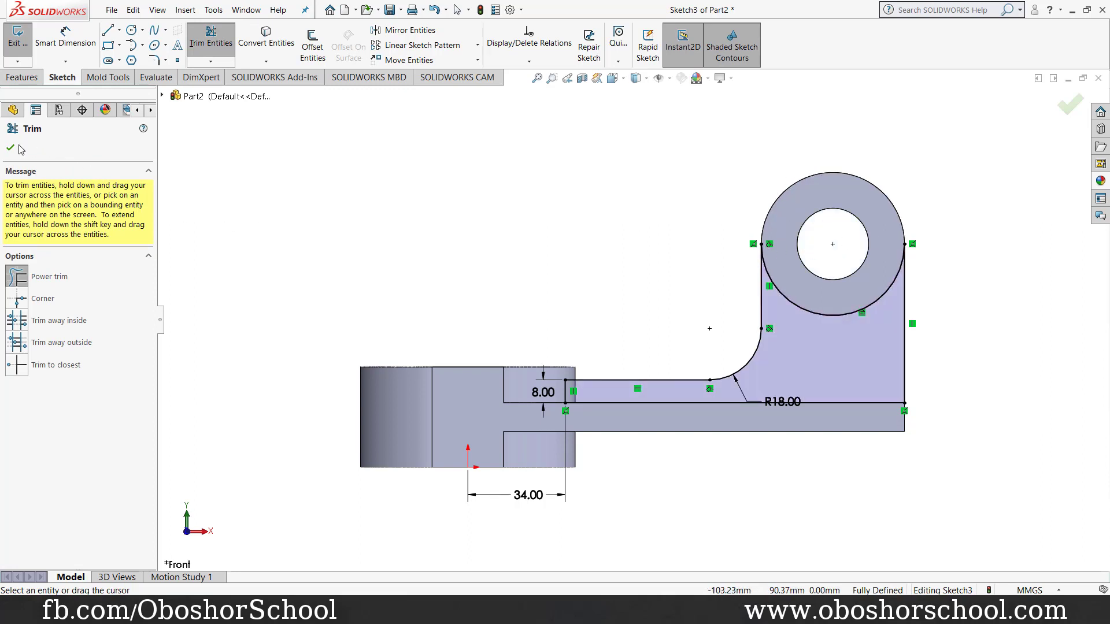
pyautogui.press('Escape')
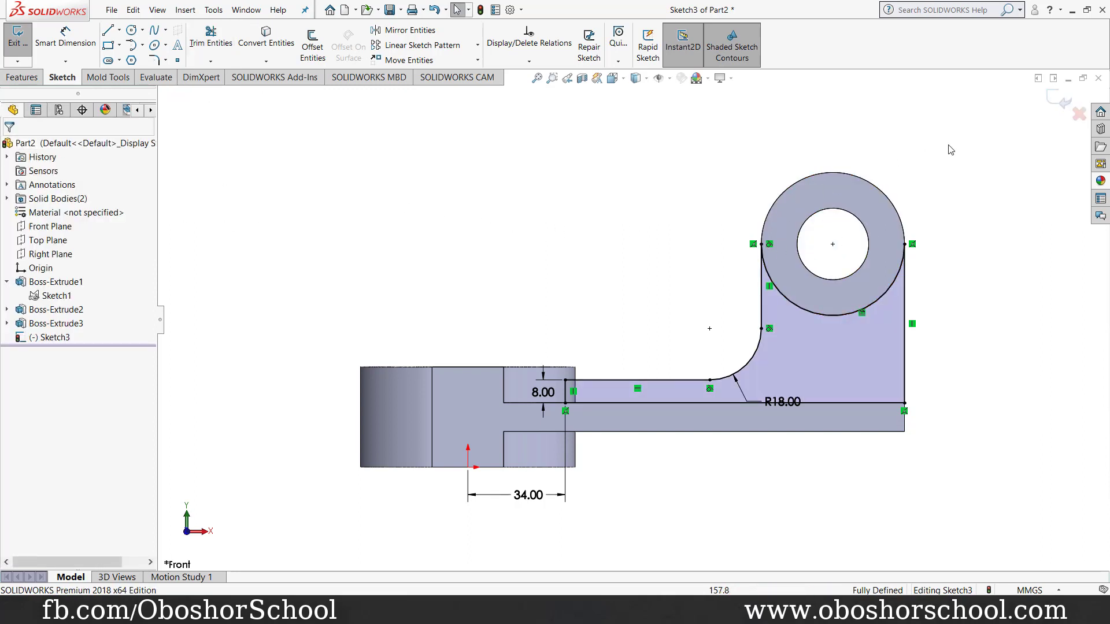
pyautogui.click(1057, 102)
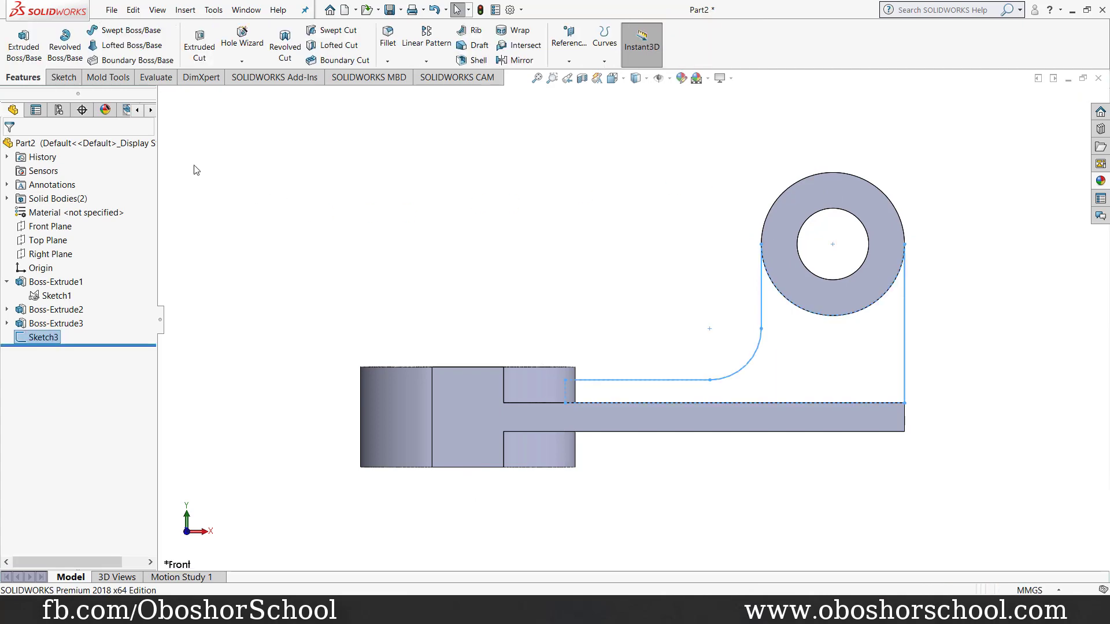
# Extrude the web profile 10 mm with the Mid Plane end condition, merging it with the existing bodies.
pyautogui.click(25, 47)
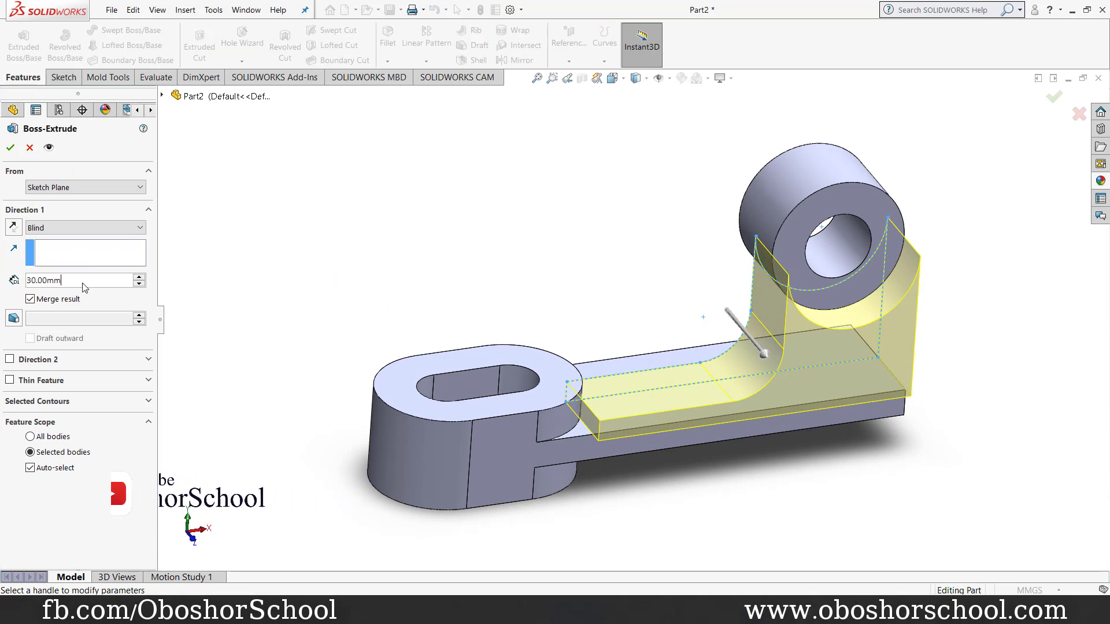
pyautogui.moveTo(63, 281); pyautogui.dragTo(4, 283)
pyautogui.write('10')
pyautogui.press('Return')
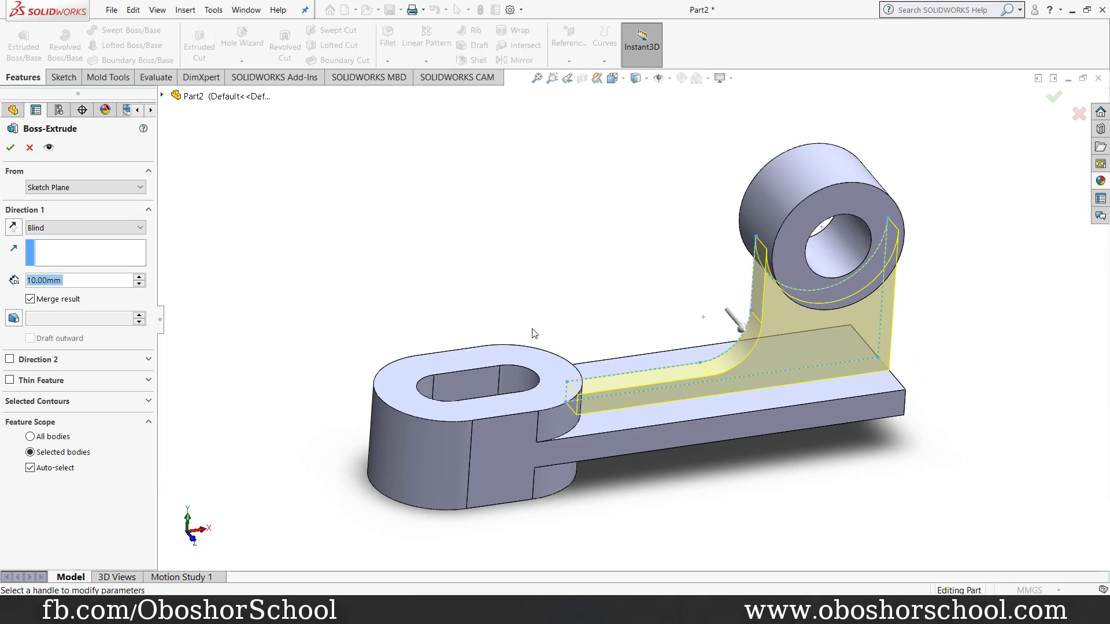
pyautogui.moveTo(317, 275); pyautogui.dragTo(199, 256, button='middle')
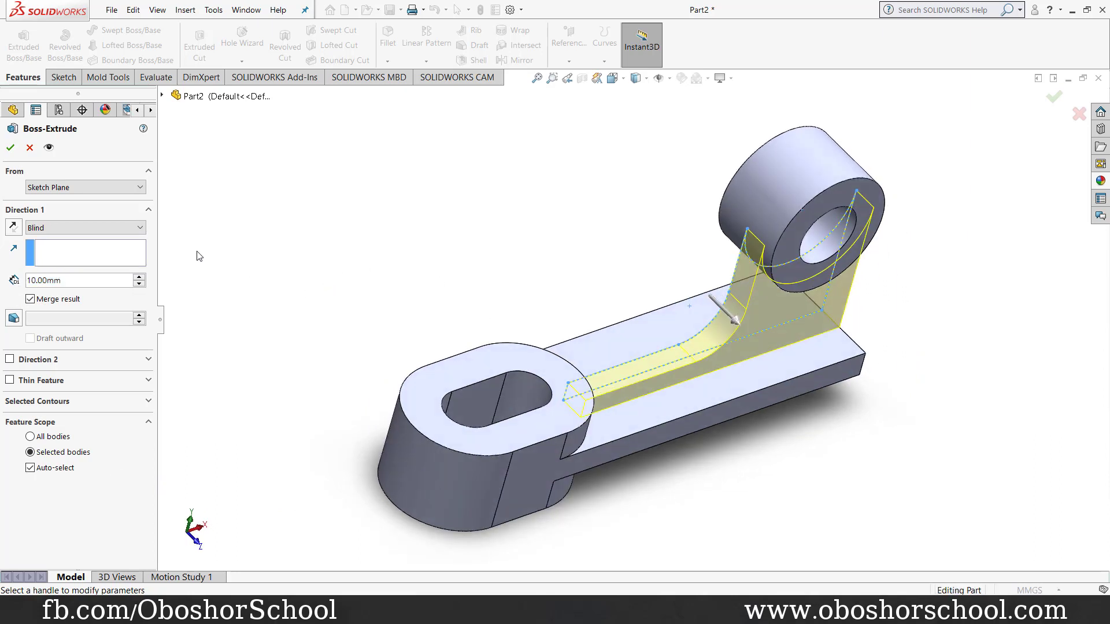
pyautogui.click(130, 227)
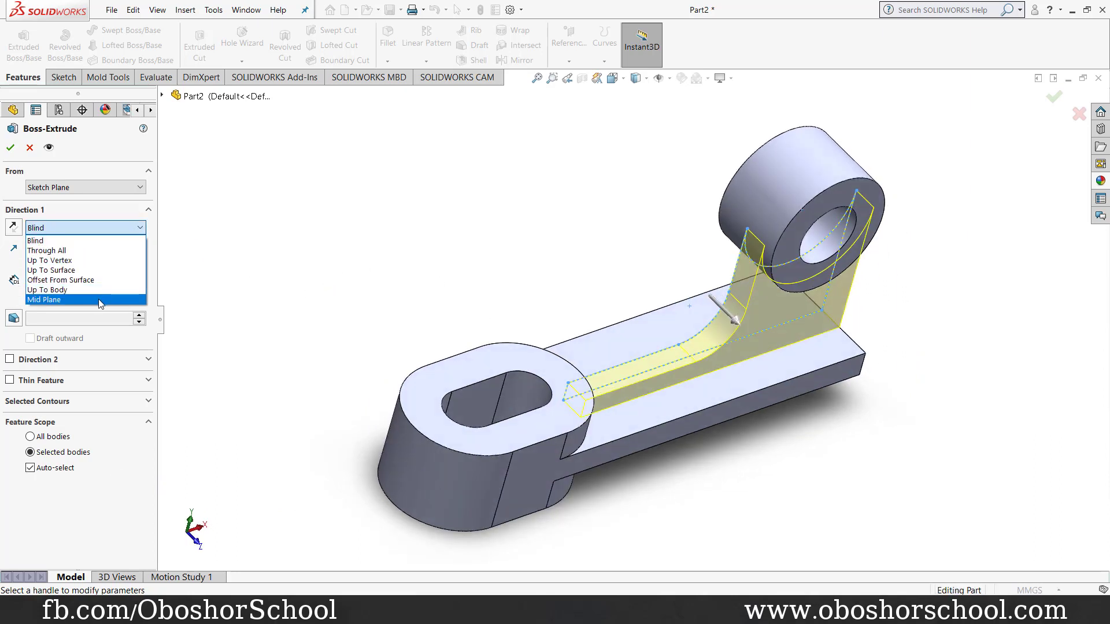
pyautogui.click(98, 300)
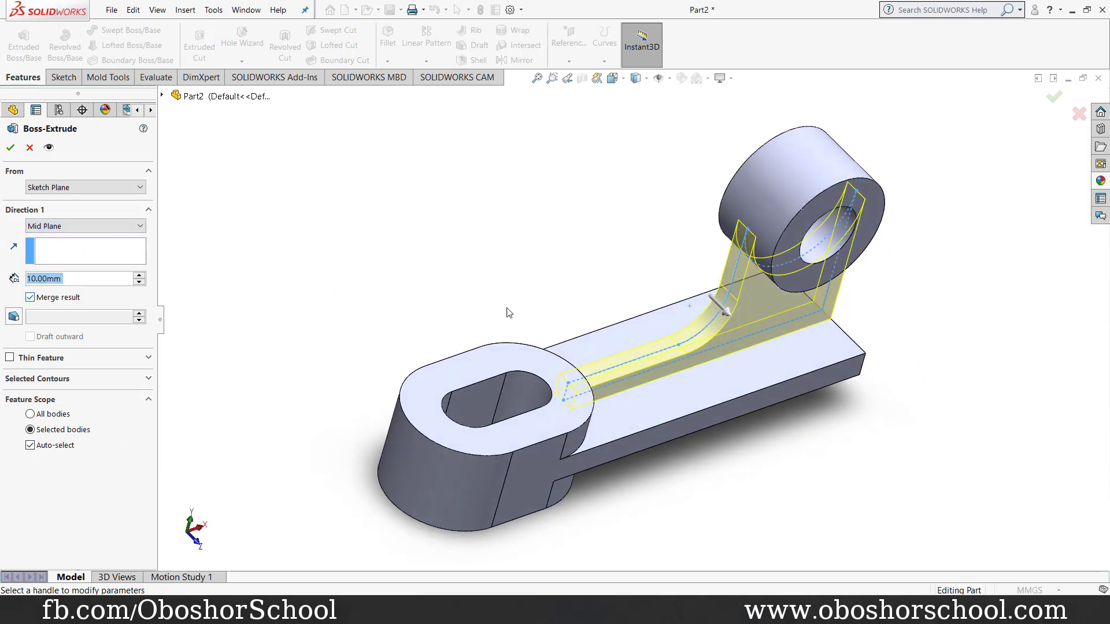
pyautogui.click(11, 149)
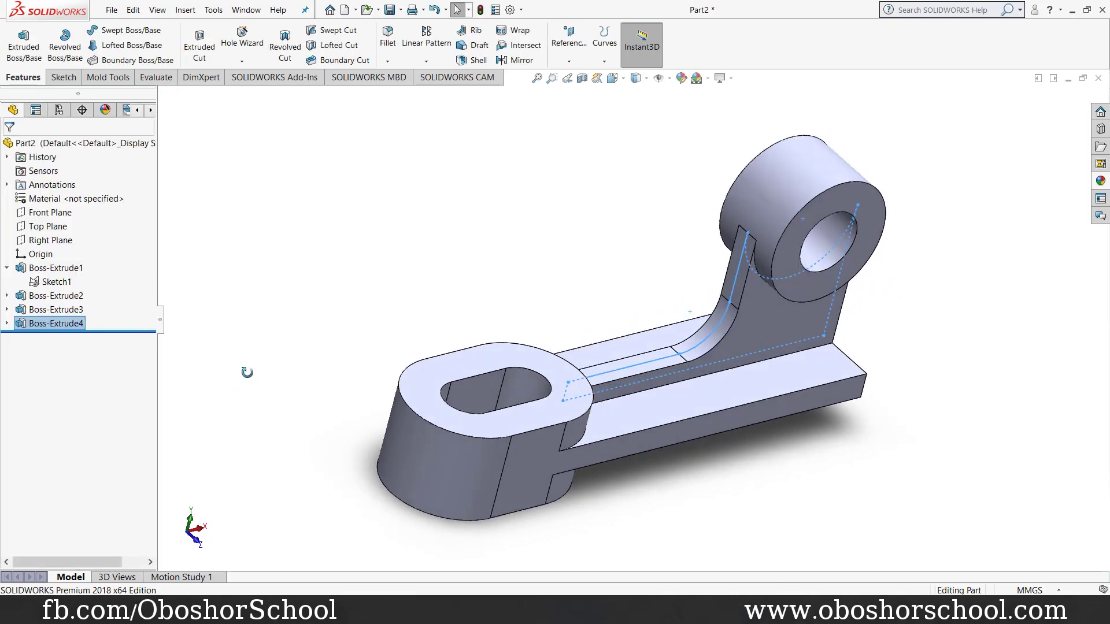
# Compare the modelled bracket with the Exercise 28 drawing in Photos and return to the part in SOLIDWORKS.
pyautogui.moveTo(247, 372)
pyautogui.mouseDown(button='middle')
pyautogui.moveTo(218, 314)
pyautogui.moveTo(208, 366)
pyautogui.moveTo(229, 290)
pyautogui.moveTo(229, 349)
pyautogui.mouseUp(button='middle')
pyautogui.click(242, 349)
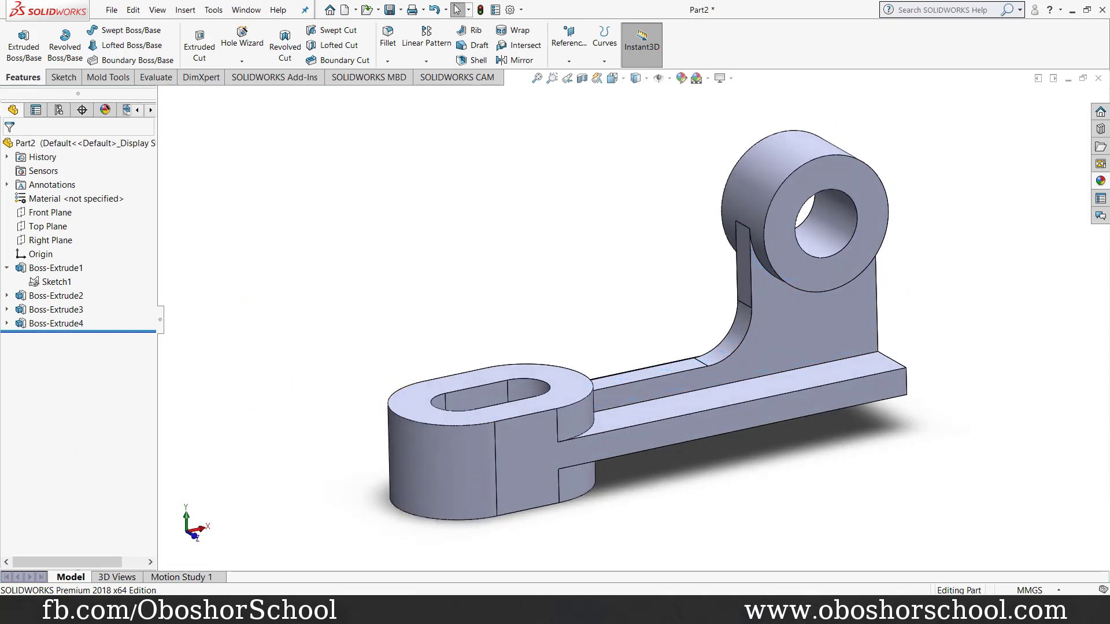
pyautogui.hotkey('alt', 'Tab')
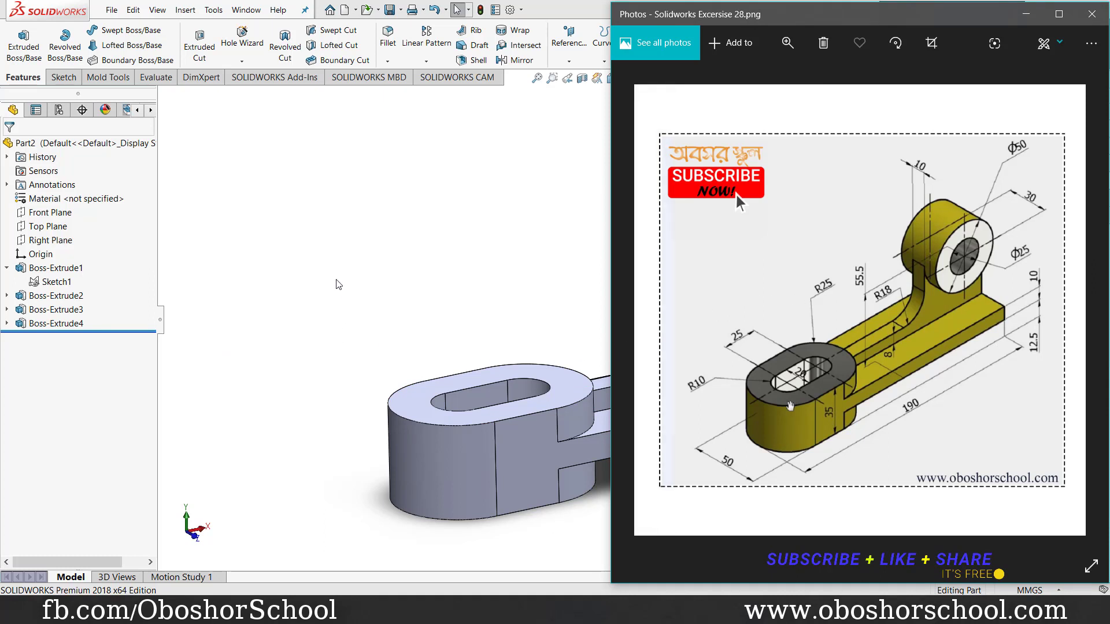
pyautogui.hotkey('alt', 'Tab')
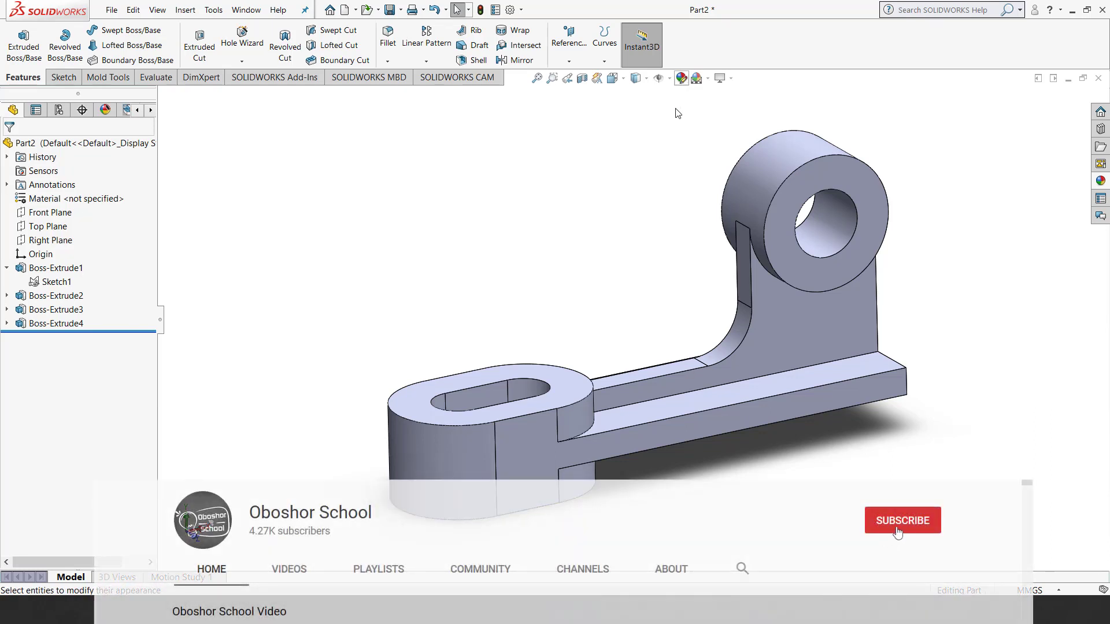
# Apply the brushed magnesium metal appearance to the whole part.
pyautogui.click(682, 78)
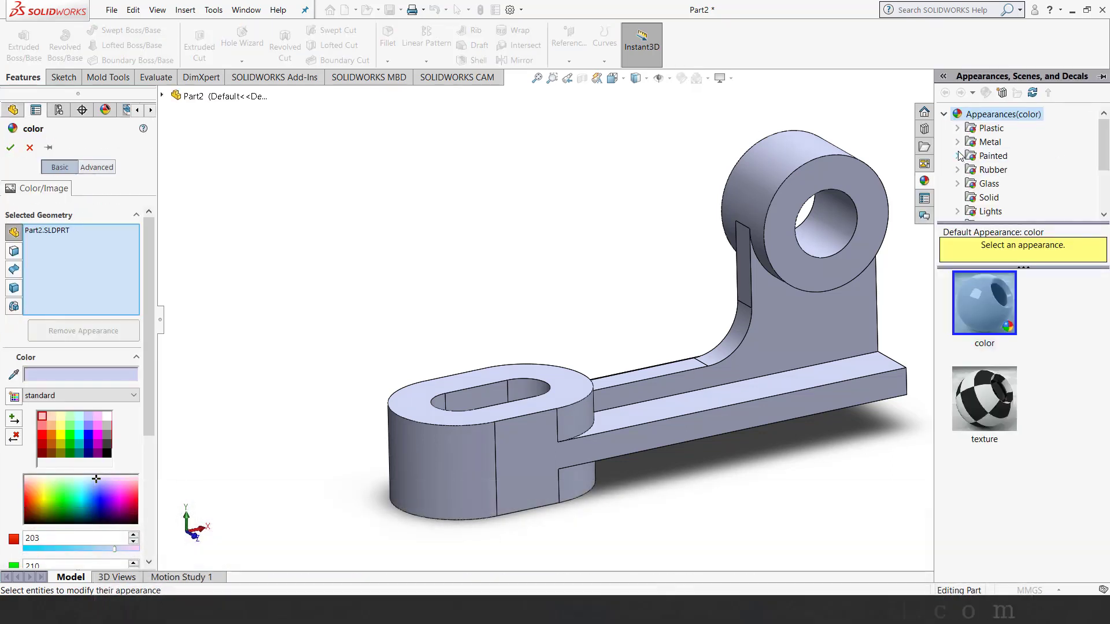
pyautogui.click(957, 141)
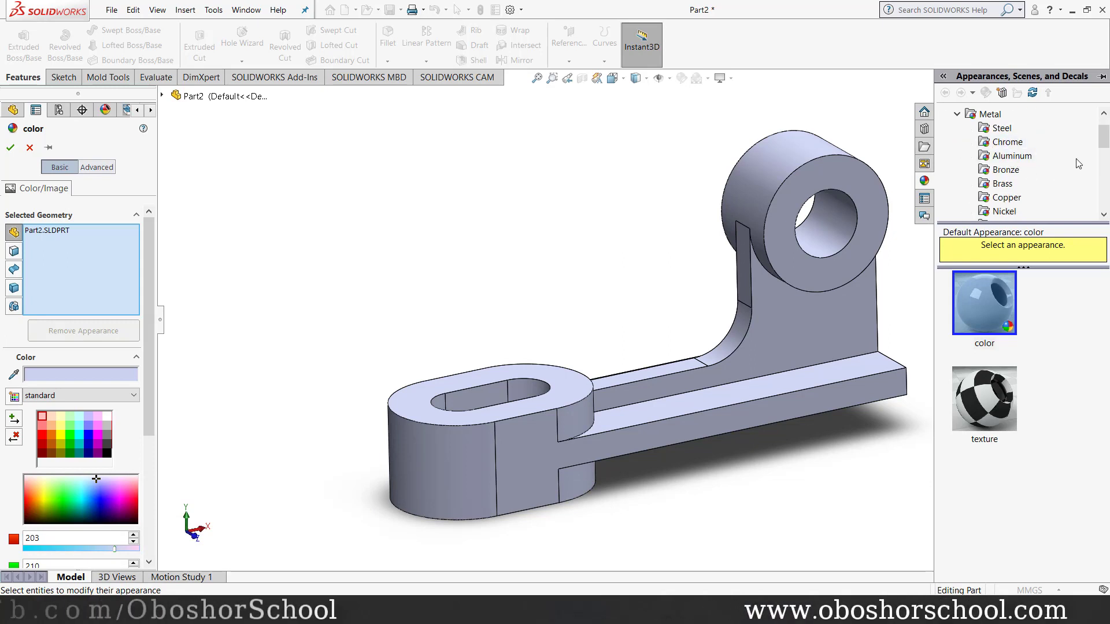
pyautogui.moveTo(1105, 149); pyautogui.dragTo(1105, 164)
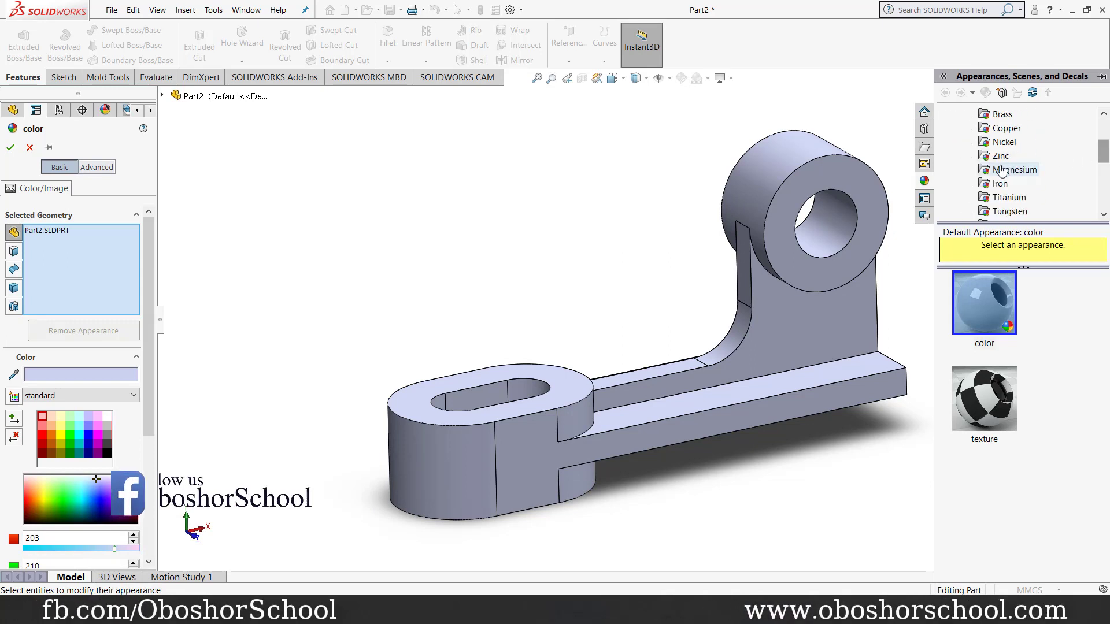
pyautogui.click(985, 170)
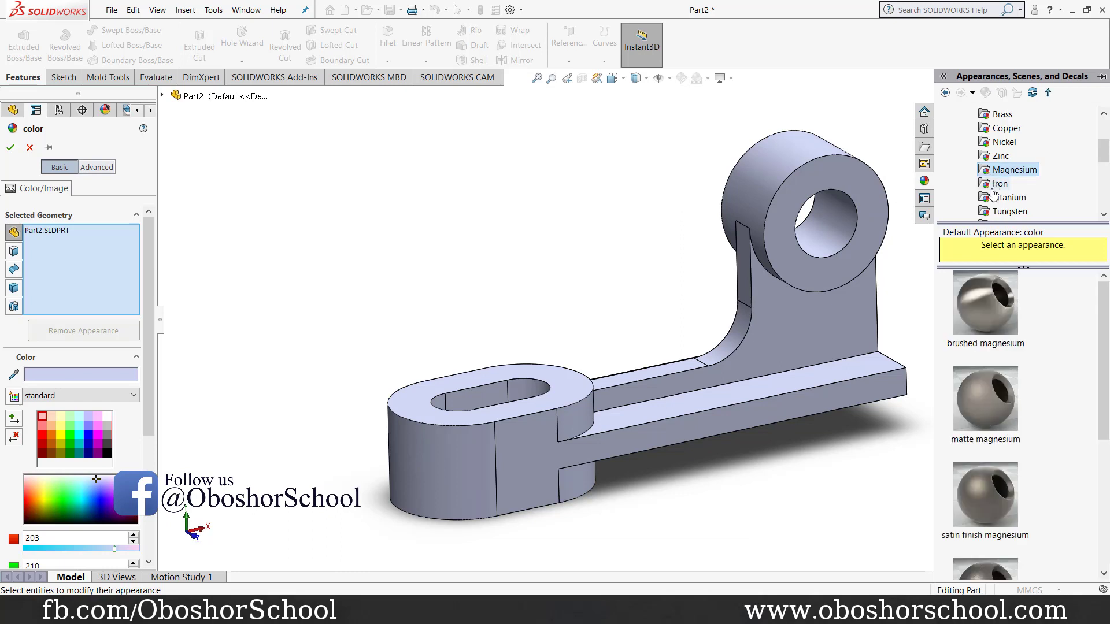
pyautogui.click(1005, 309)
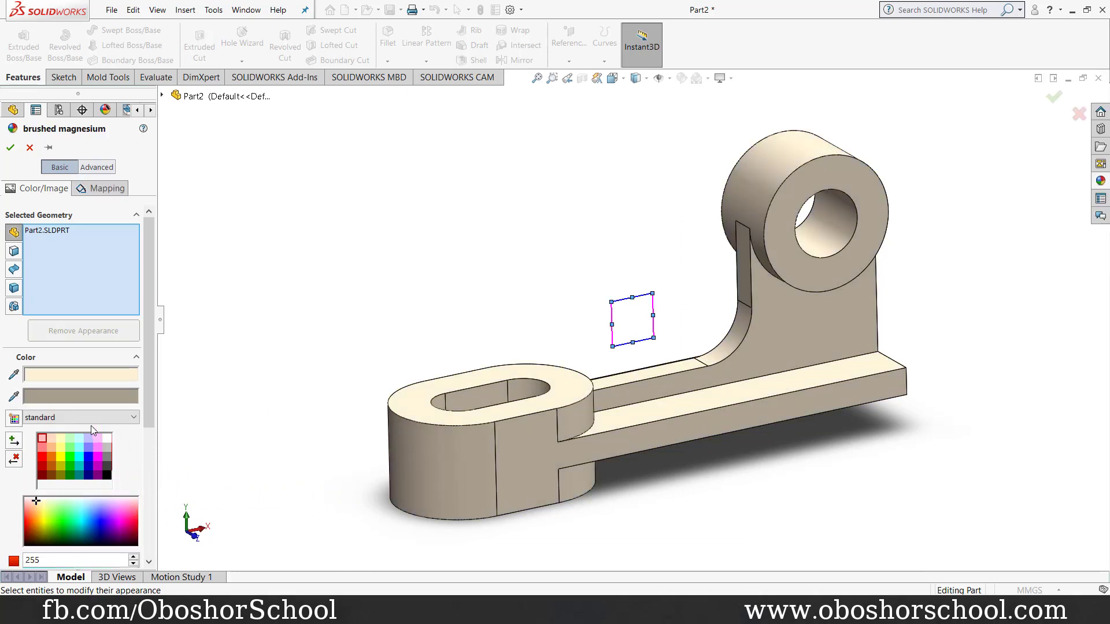
# Colour the brushed magnesium appearance light green from the standard swatches and accept it.
pyautogui.click(89, 449)
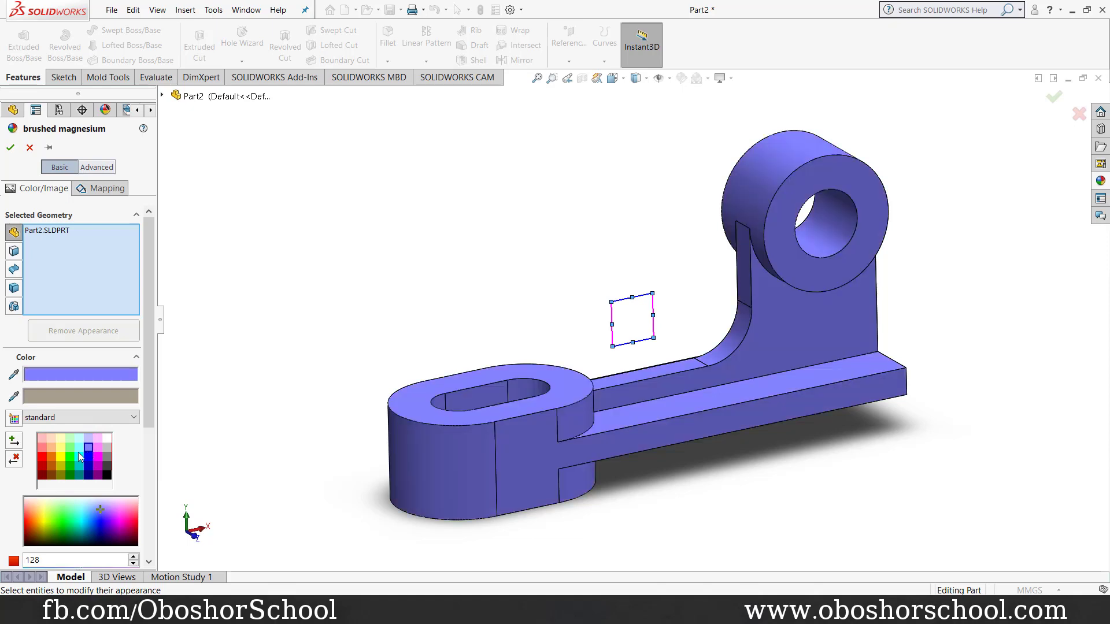
pyautogui.click(72, 449)
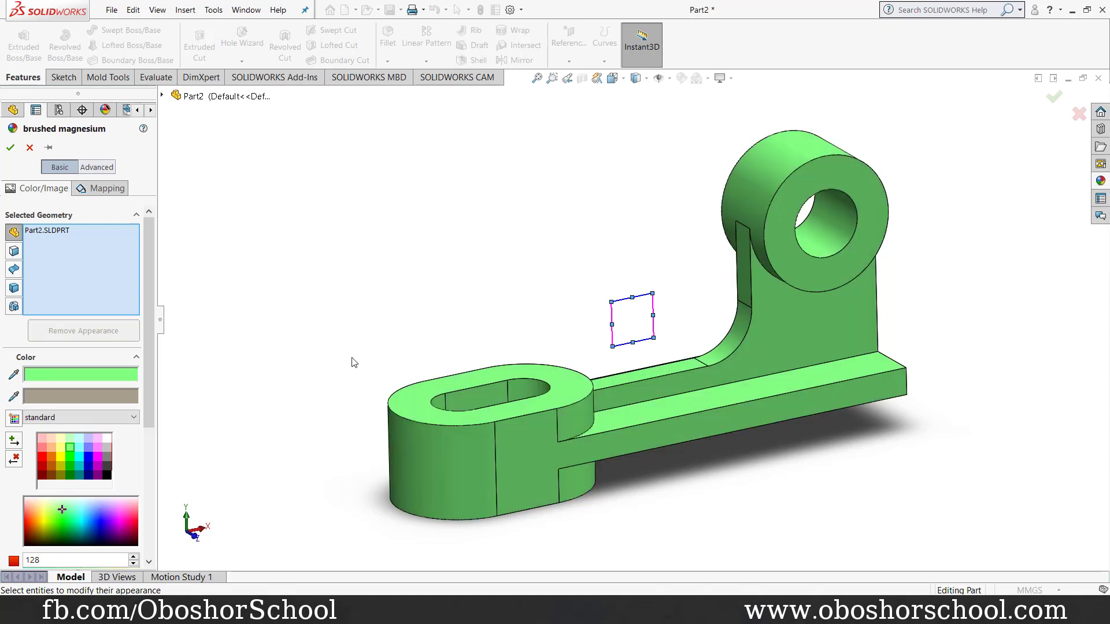
pyautogui.scroll(-1, 325, 376)
pyautogui.moveTo(325, 376)
pyautogui.mouseDown(button='middle')
pyautogui.moveTo(333, 395)
pyautogui.moveTo(333, 378)
pyautogui.moveTo(322, 377)
pyautogui.mouseUp(button='middle')
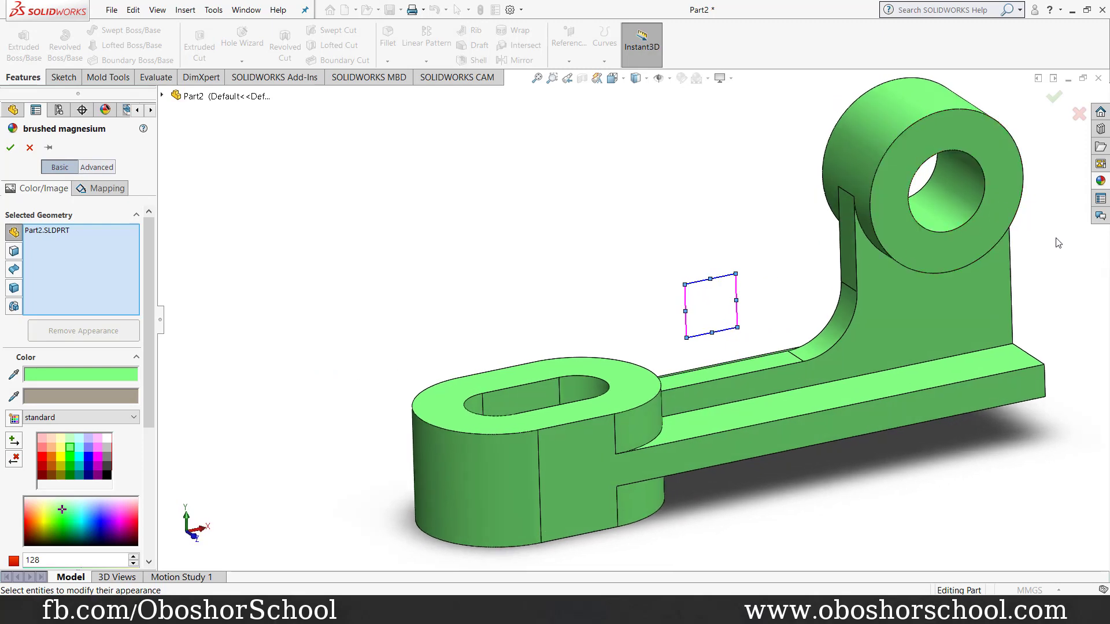
pyautogui.scroll(2, 1056, 239)
pyautogui.scroll(-2, 1022, 246)
pyautogui.scroll(1, 941, 321)
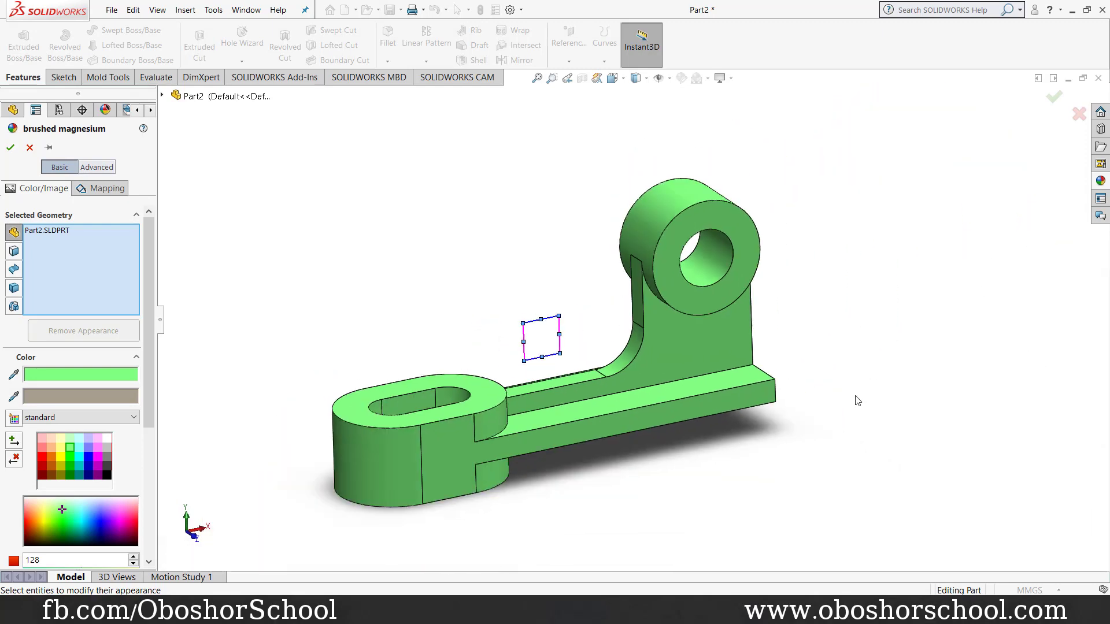
pyautogui.scroll(-1, 811, 446)
pyautogui.scroll(1, 803, 444)
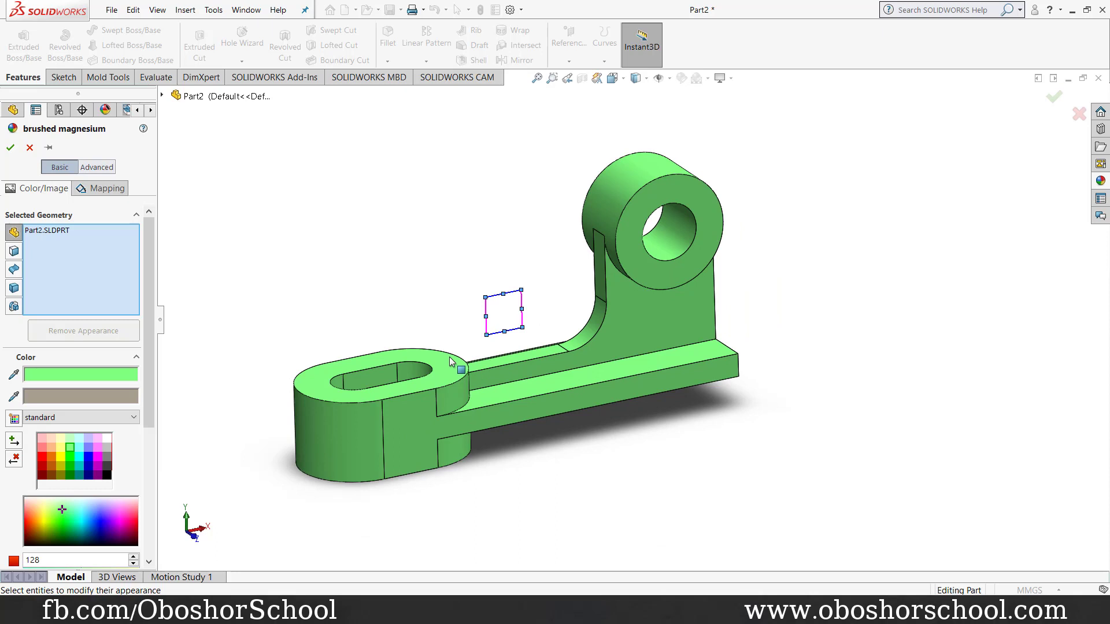
pyautogui.click(11, 149)
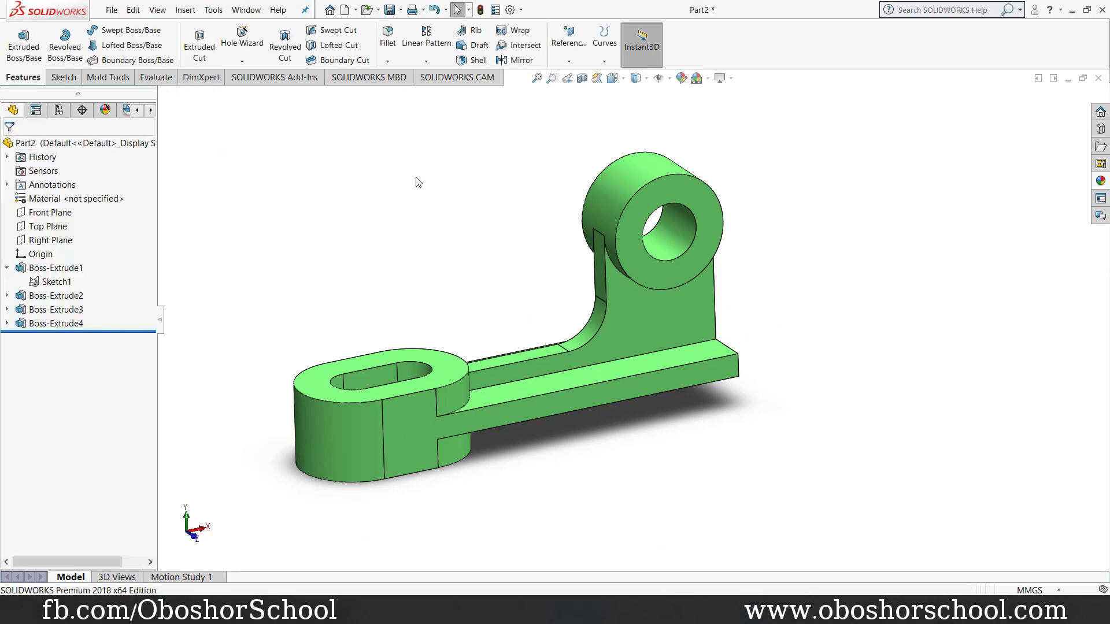
# Load the PhotoView 360 add-in and bring up its render tools.
pyautogui.click(256, 81)
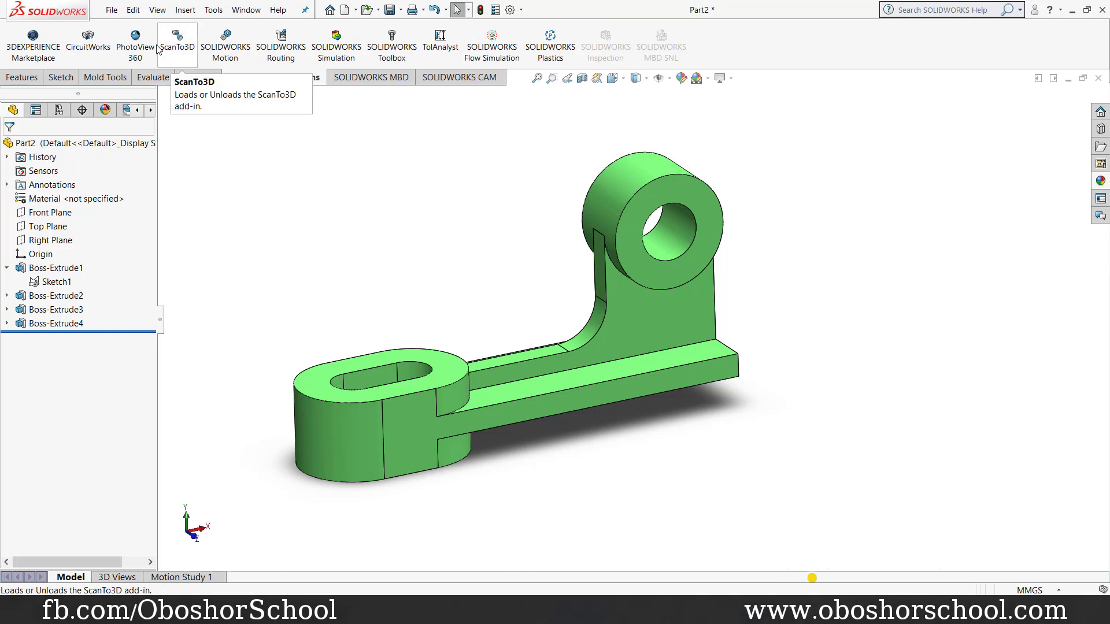
pyautogui.click(139, 46)
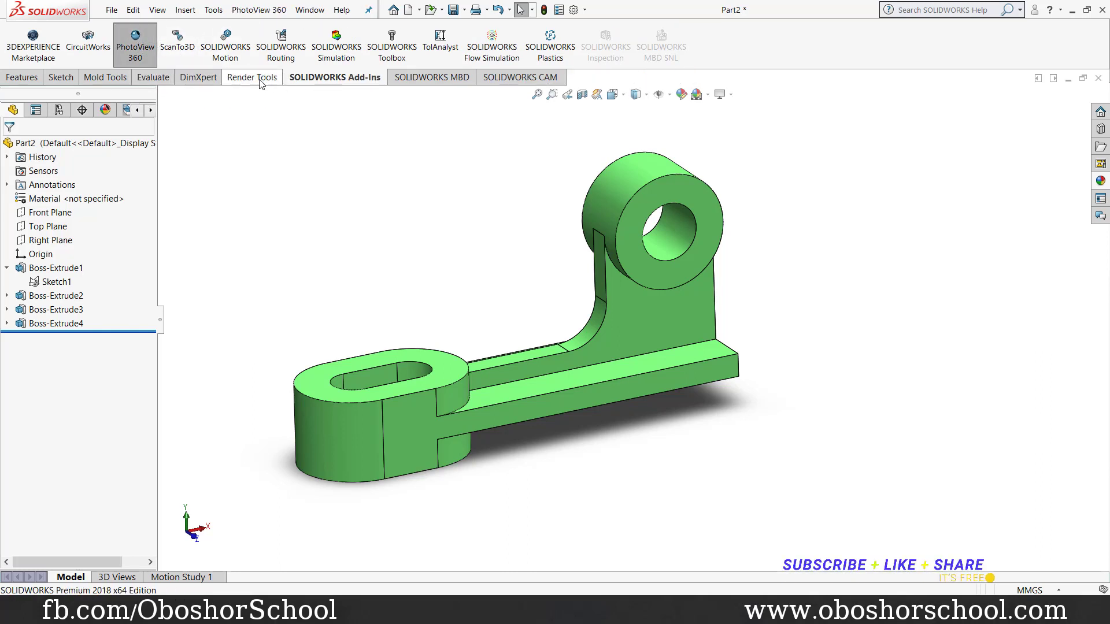
pyautogui.click(259, 81)
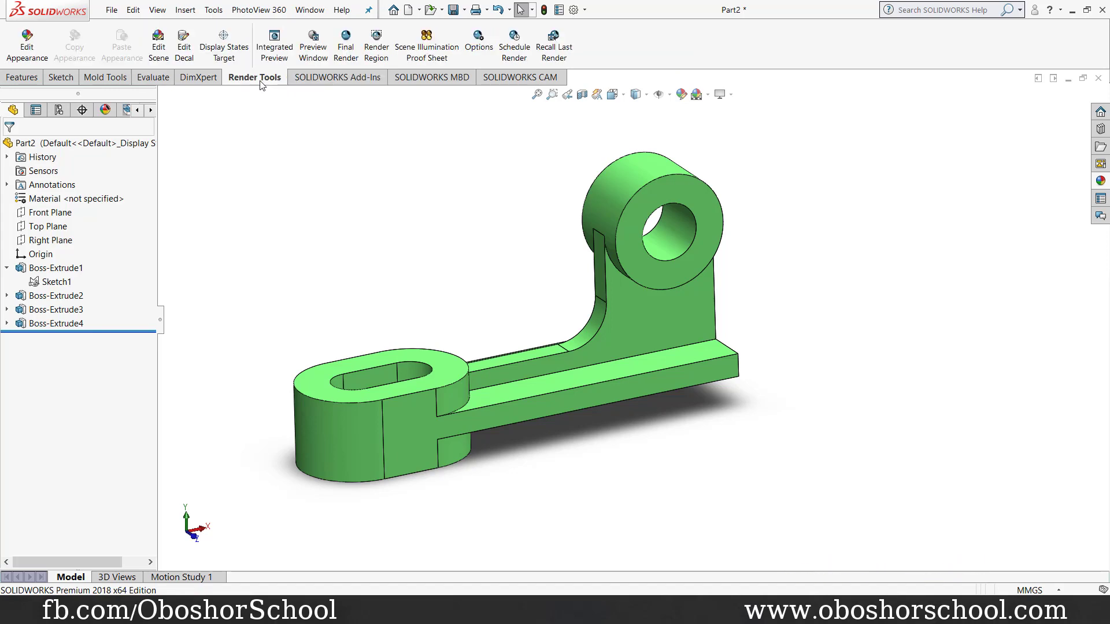
# Turn on the integrated render preview without a camera or perspective, and run the final render, viewing it at 50% zoom.
pyautogui.click(272, 49)
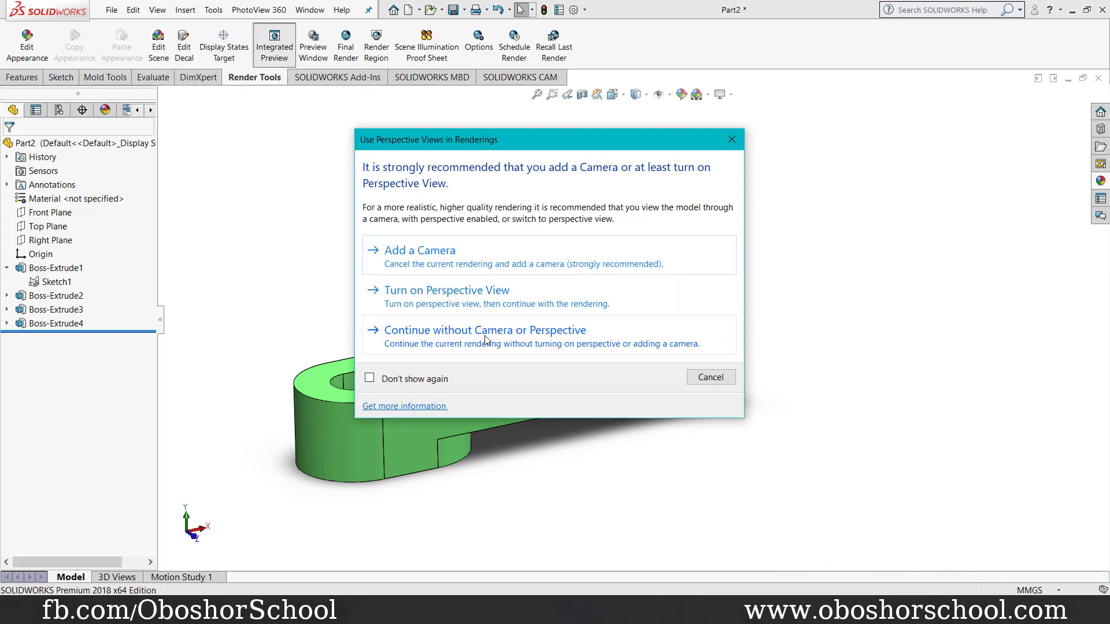
pyautogui.click(546, 339)
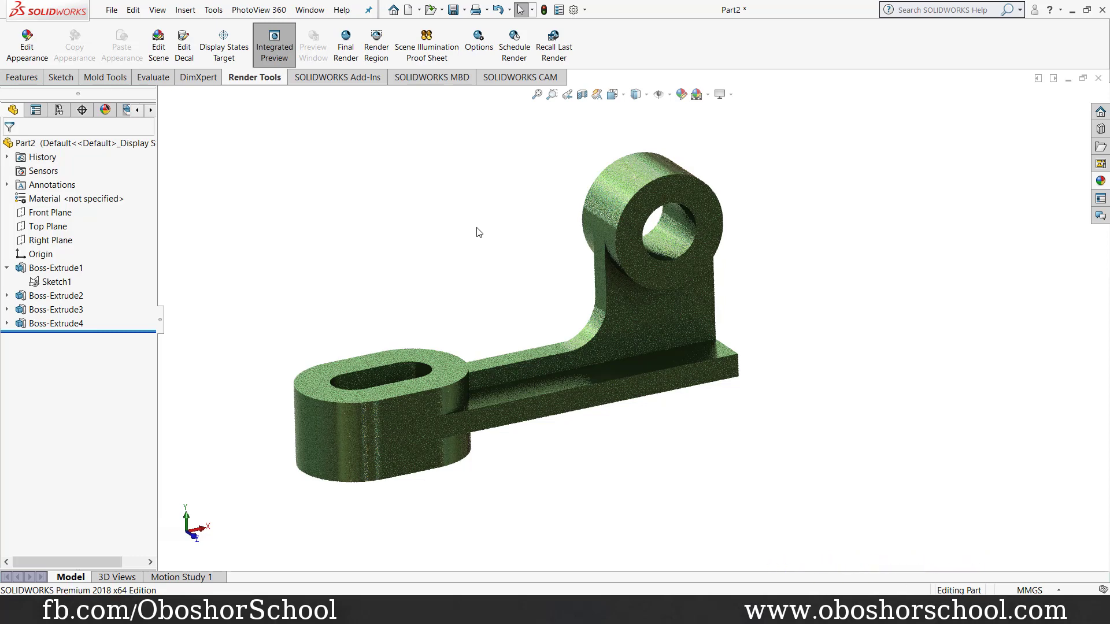
pyautogui.click(345, 42)
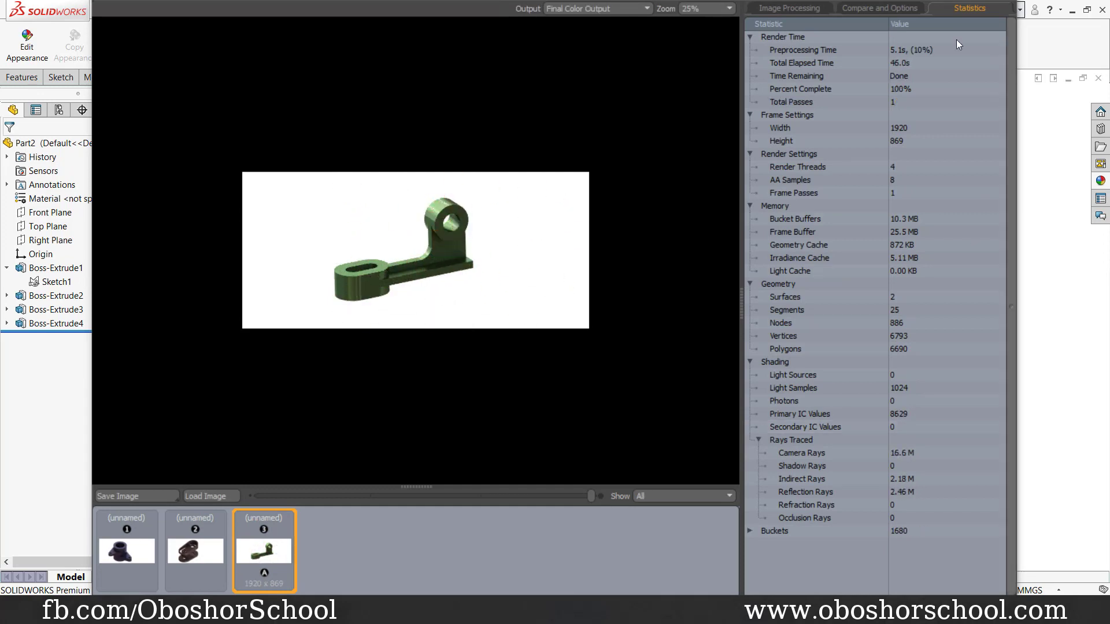
pyautogui.click(729, 8)
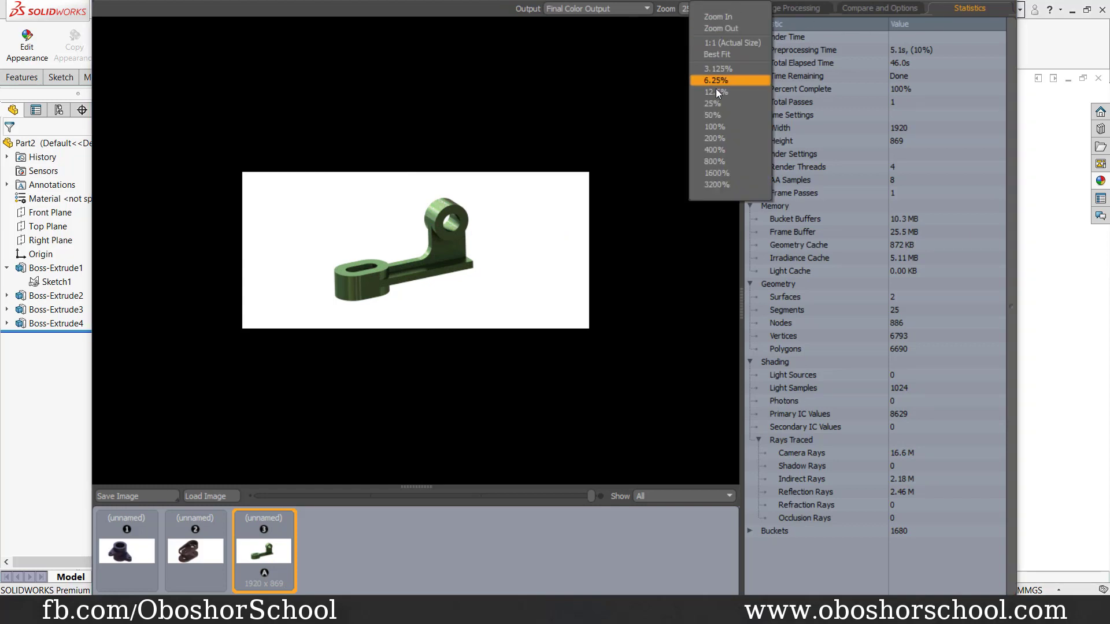
pyautogui.click(727, 115)
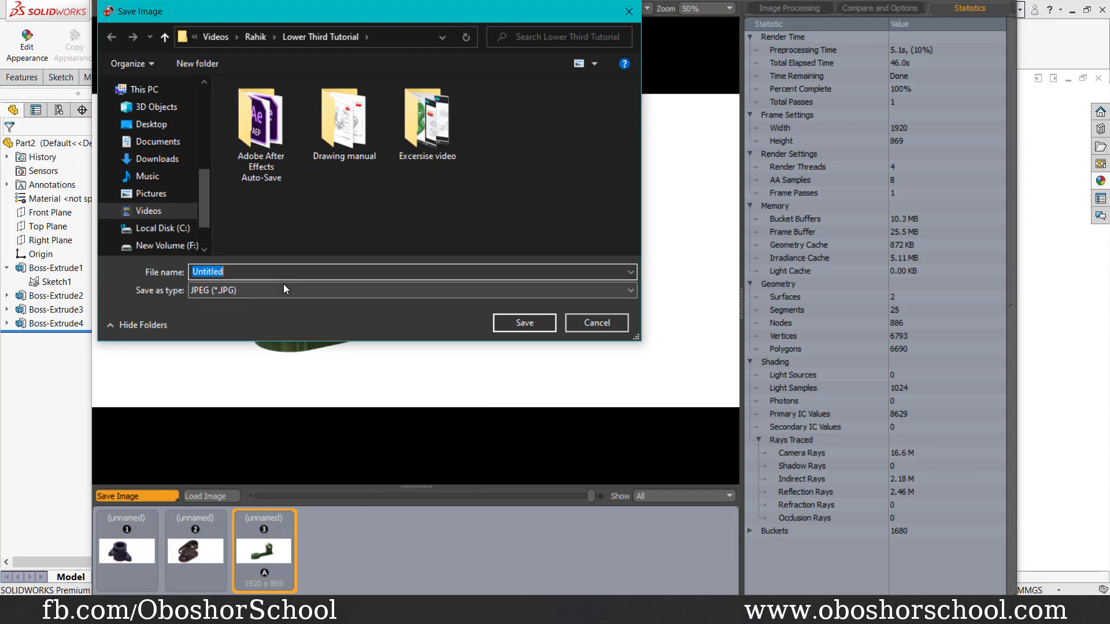
# Save the rendered image as a JPEG in the Lower Third Tutorial folder, basing its name on Excersise 015.png, and close the final render.
pyautogui.write('E')
pyautogui.click(238, 282)
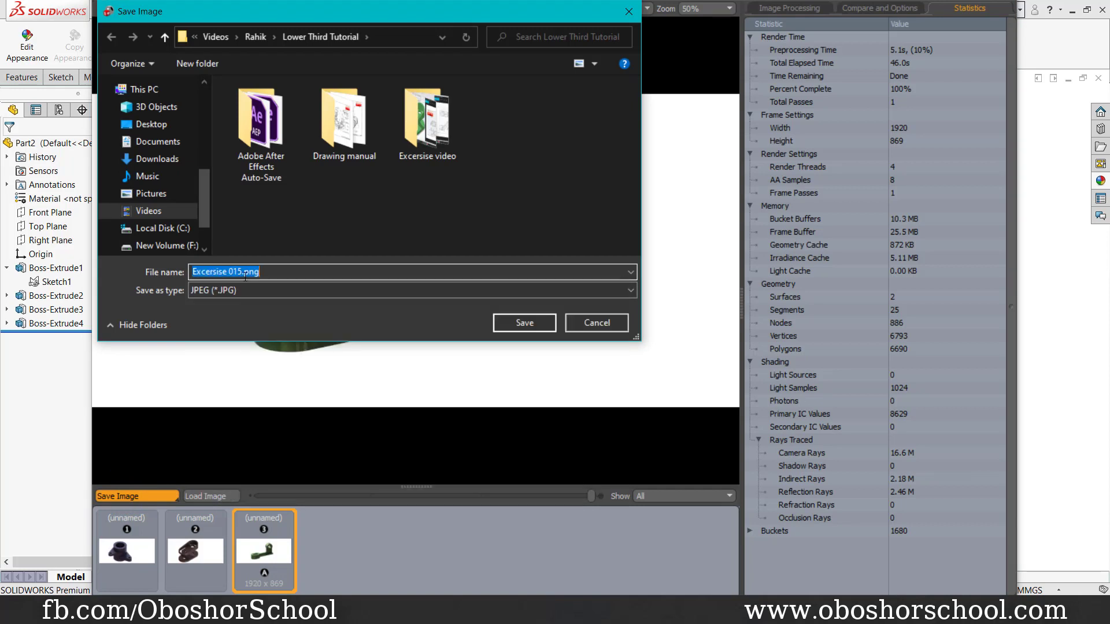
pyautogui.click(238, 272)
pyautogui.click(524, 323)
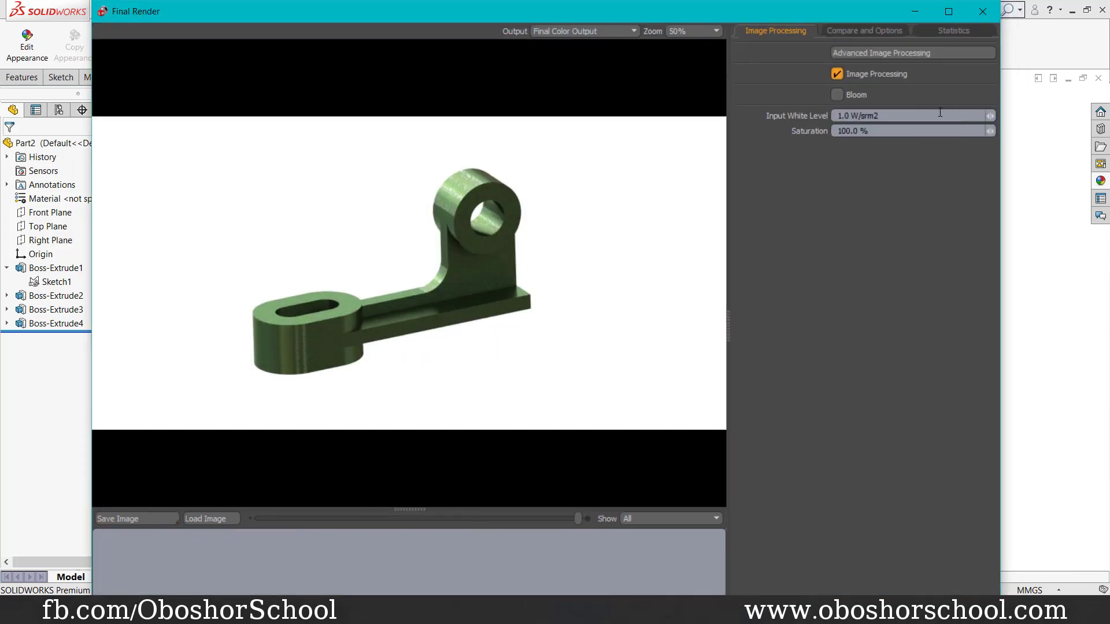
pyautogui.click(983, 13)
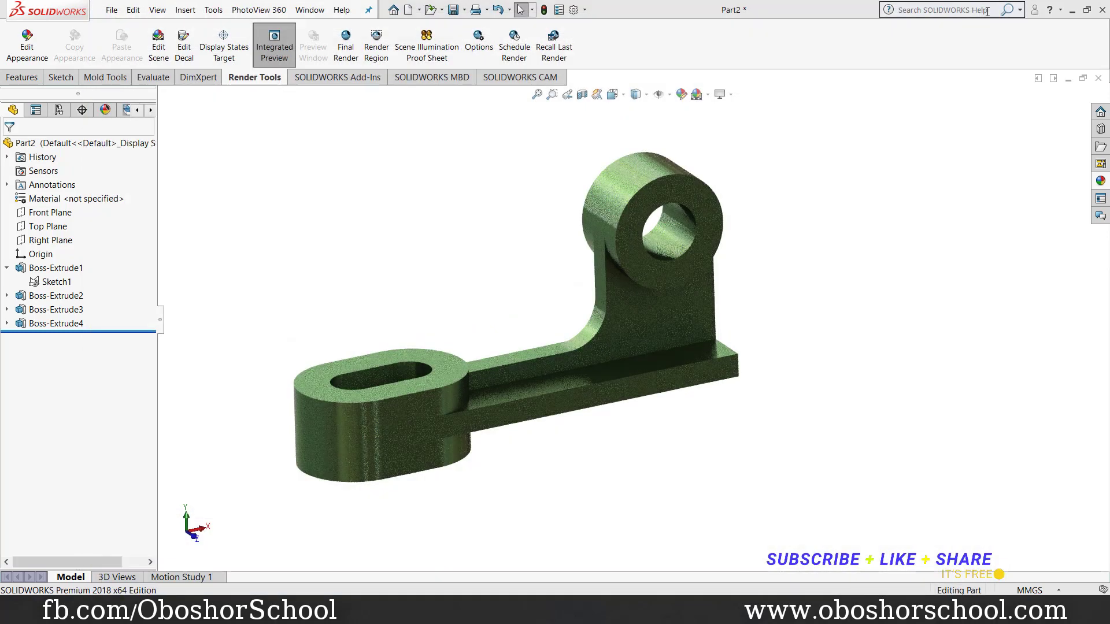